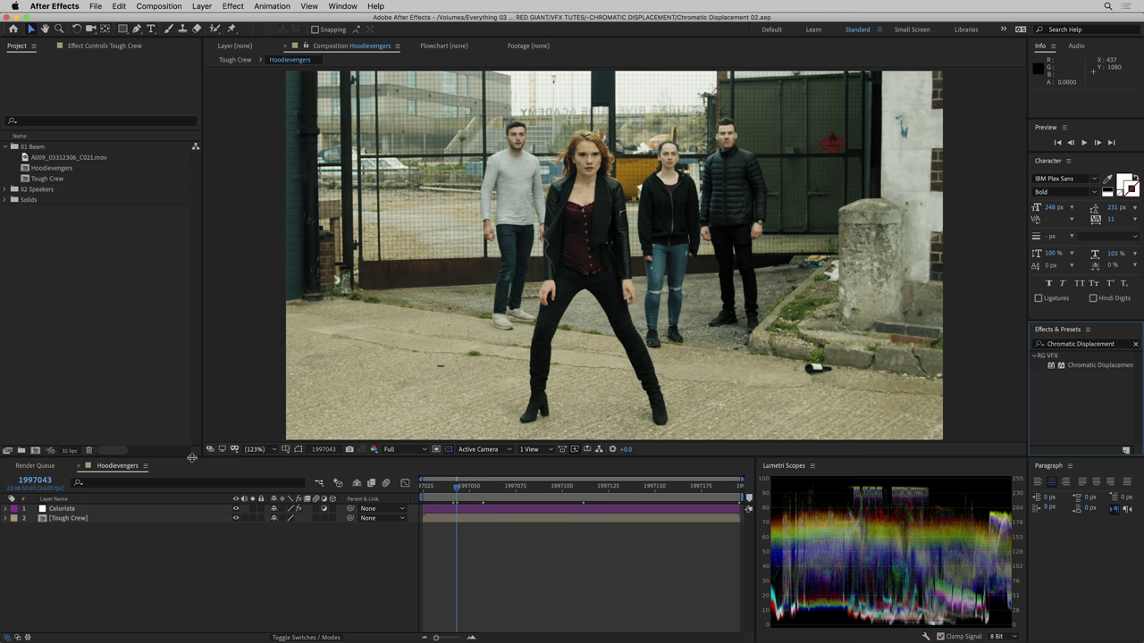
# Step: Add a full-frame white solid at 1920 x 1080 px and apply Turbulent Noise to it
pyautogui.moveTo(456, 487); pyautogui.dragTo(463, 493)
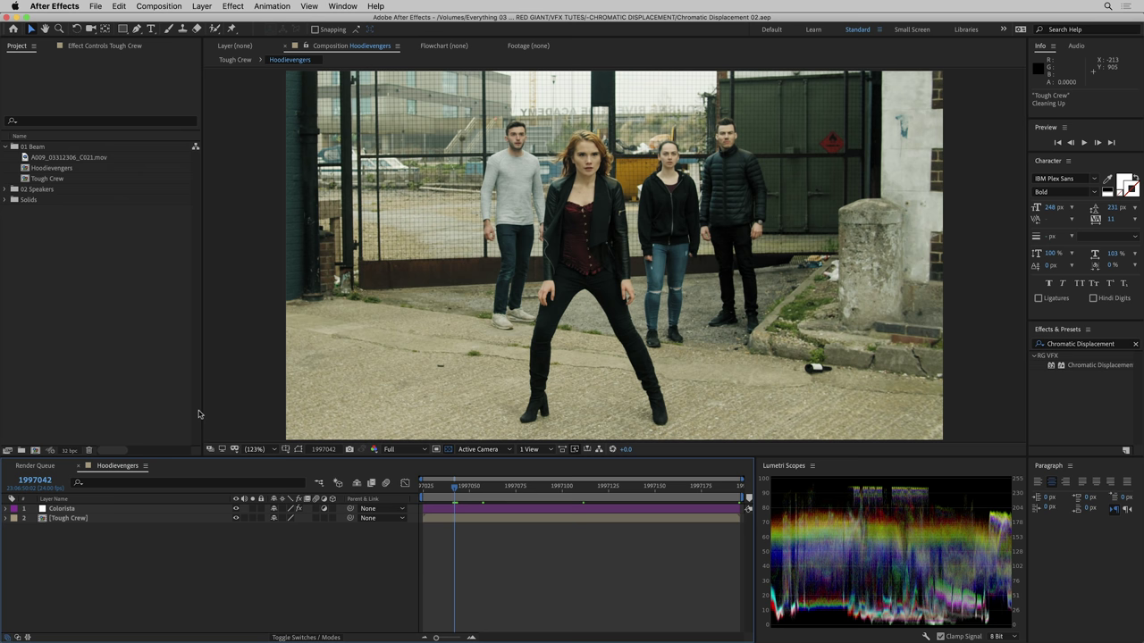
pyautogui.press('super+y')
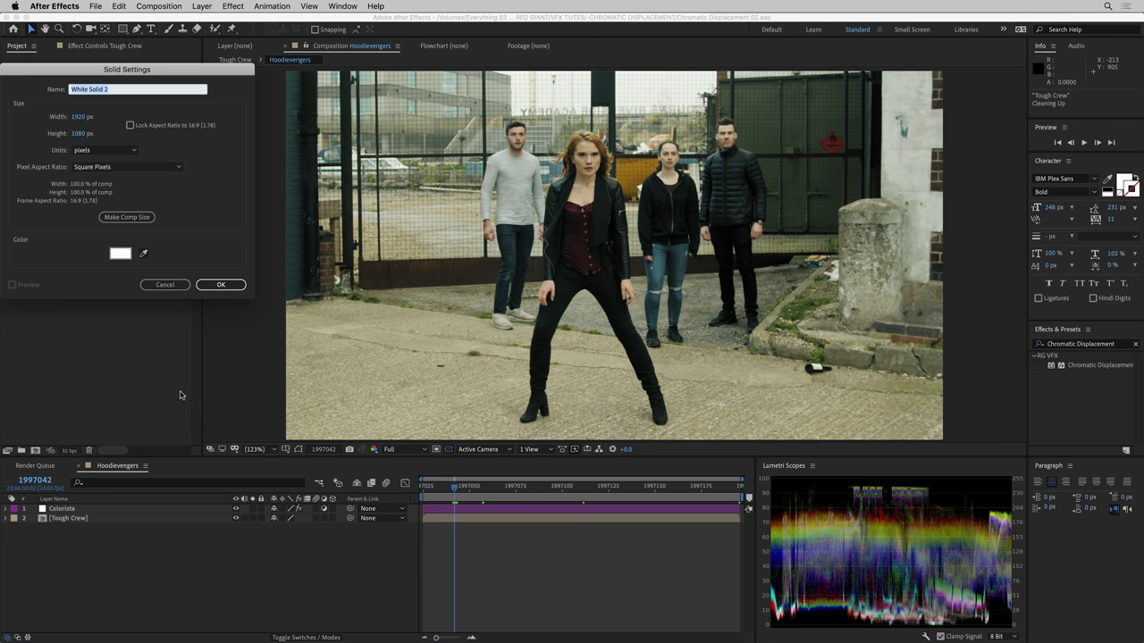
pyautogui.click(219, 284)
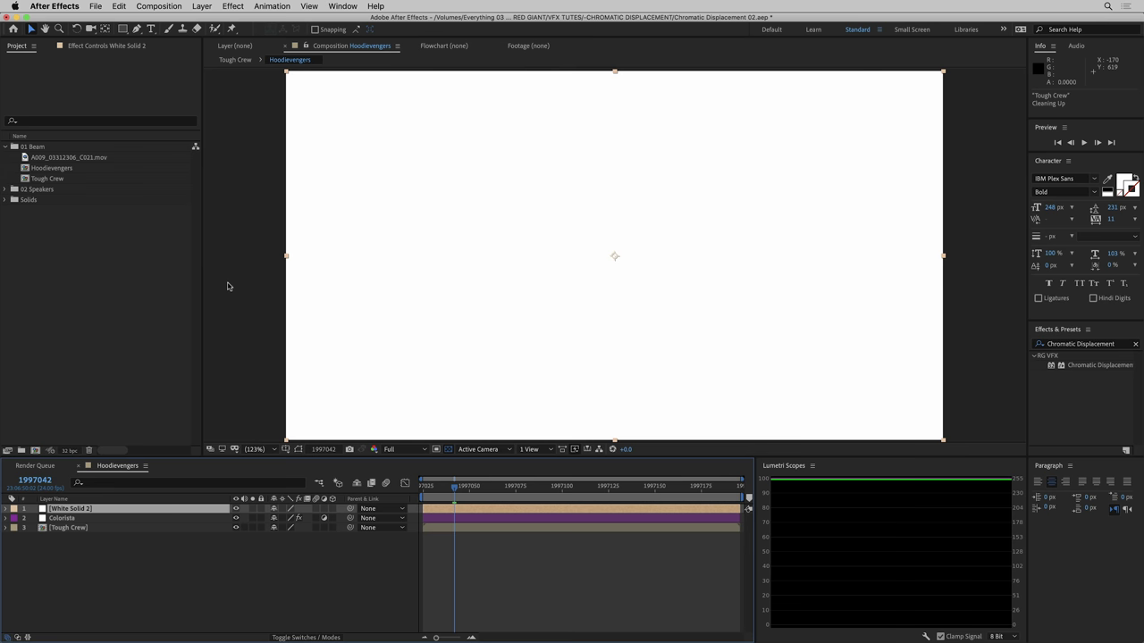
pyautogui.hotkey('ctrl', 'space')
pyautogui.write('tur')
pyautogui.press('Return')
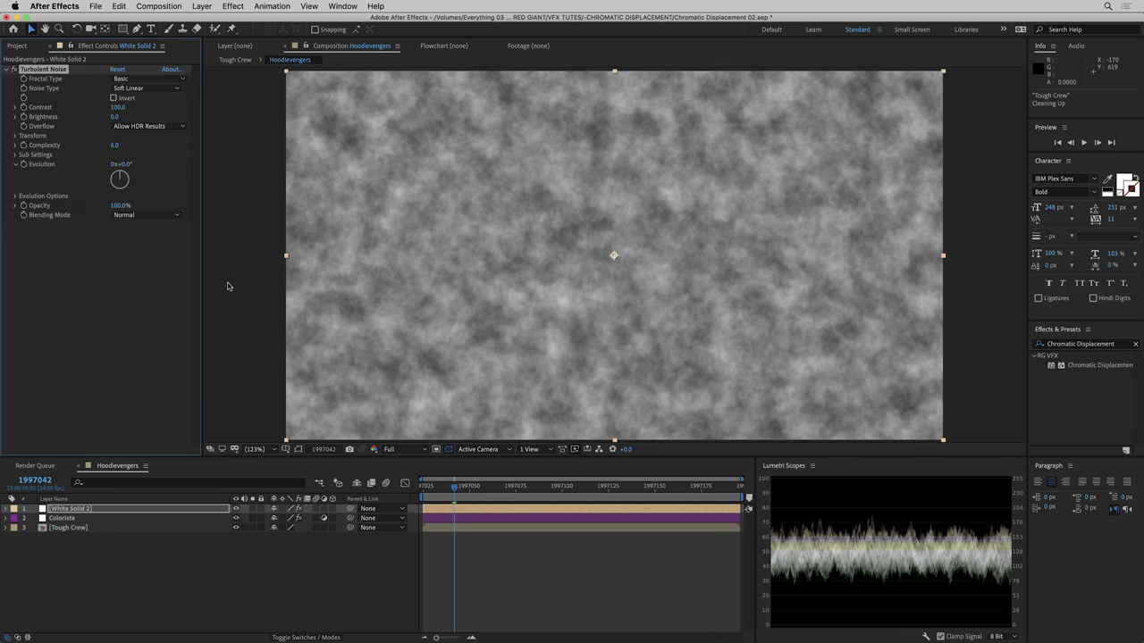
# Step: Apply the CC Sphere effect to the noise solid
pyautogui.hotkey('ctrl', 'space')
pyautogui.write('sphe')
pyautogui.press('Down')
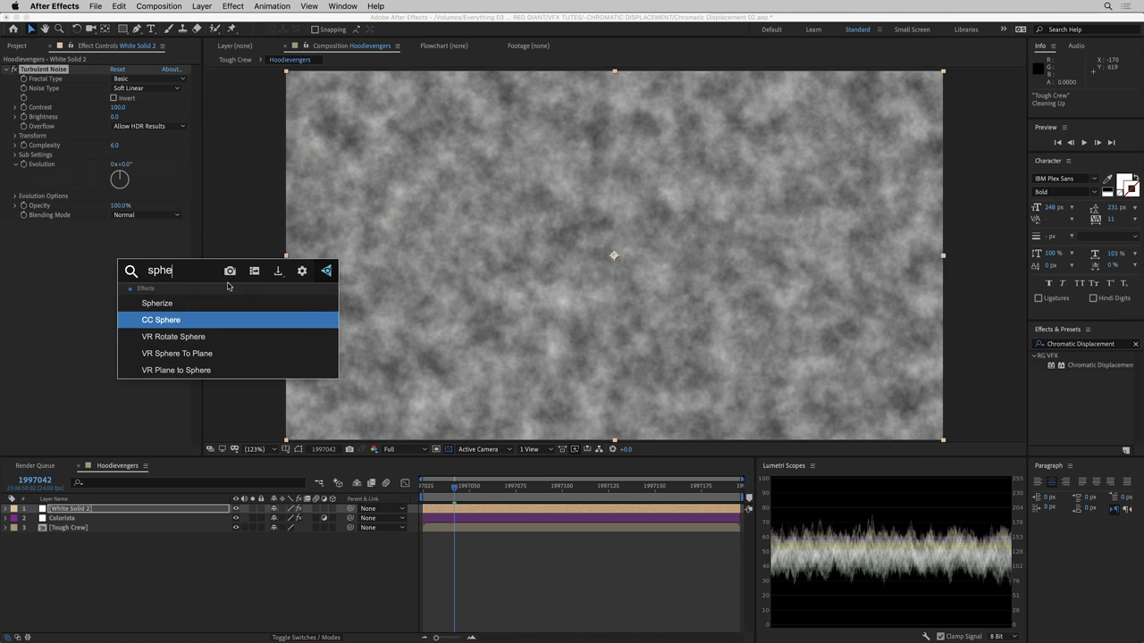
pyautogui.press('Return')
pyautogui.click(43, 69)
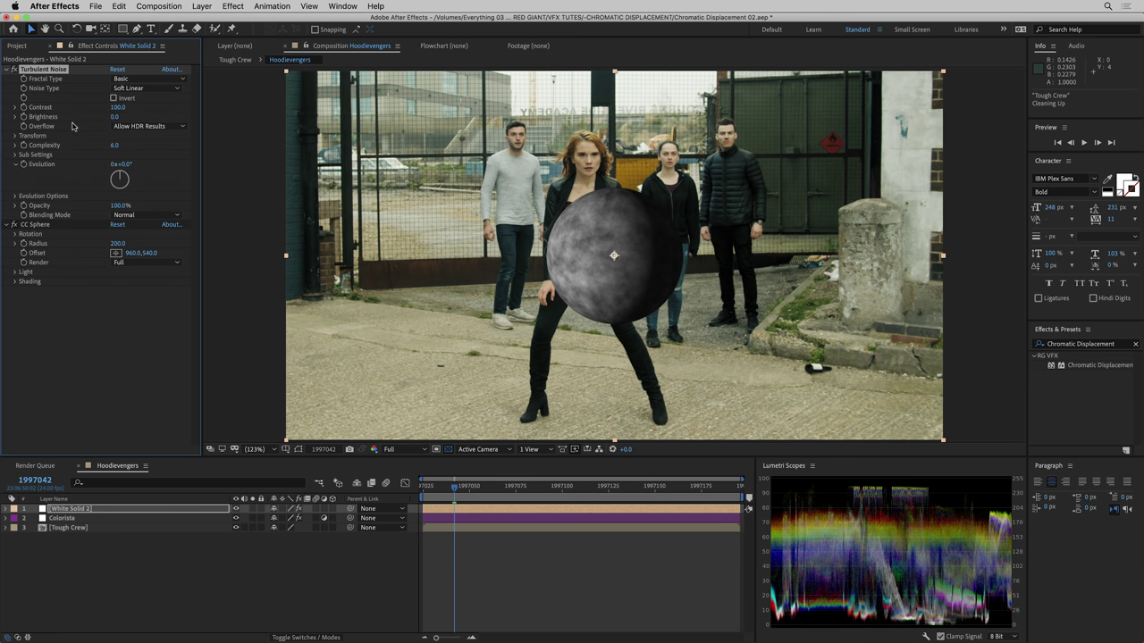
# Step: Set the CC Sphere radius to 450 and the Turbulent Noise scale to 140
pyautogui.click(43, 226)
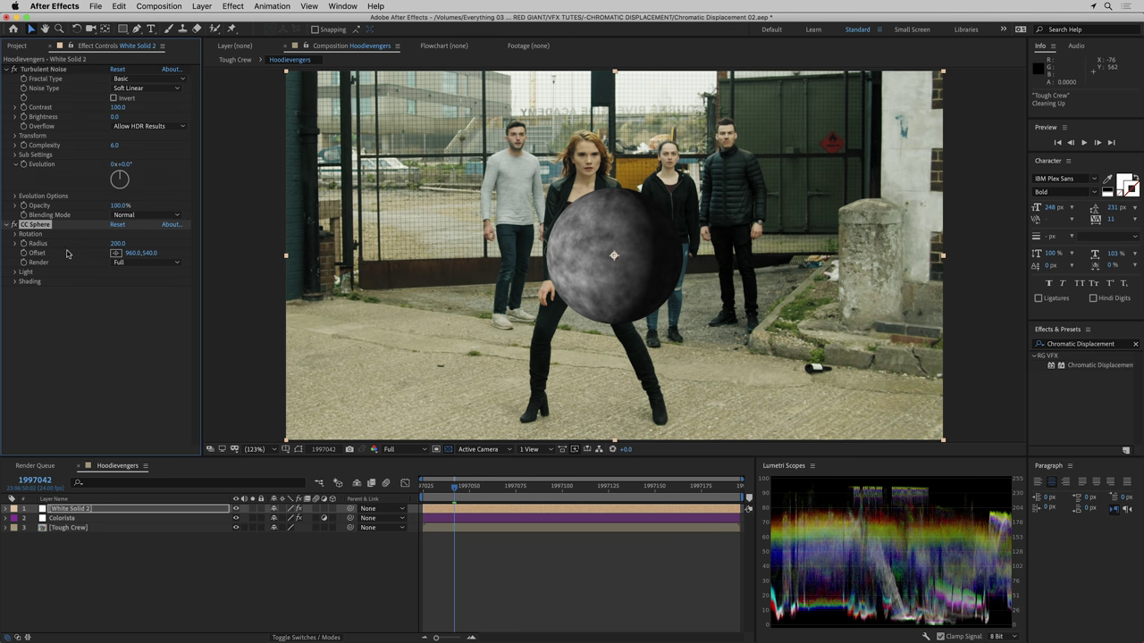
pyautogui.moveTo(117, 243); pyautogui.dragTo(260, 243)
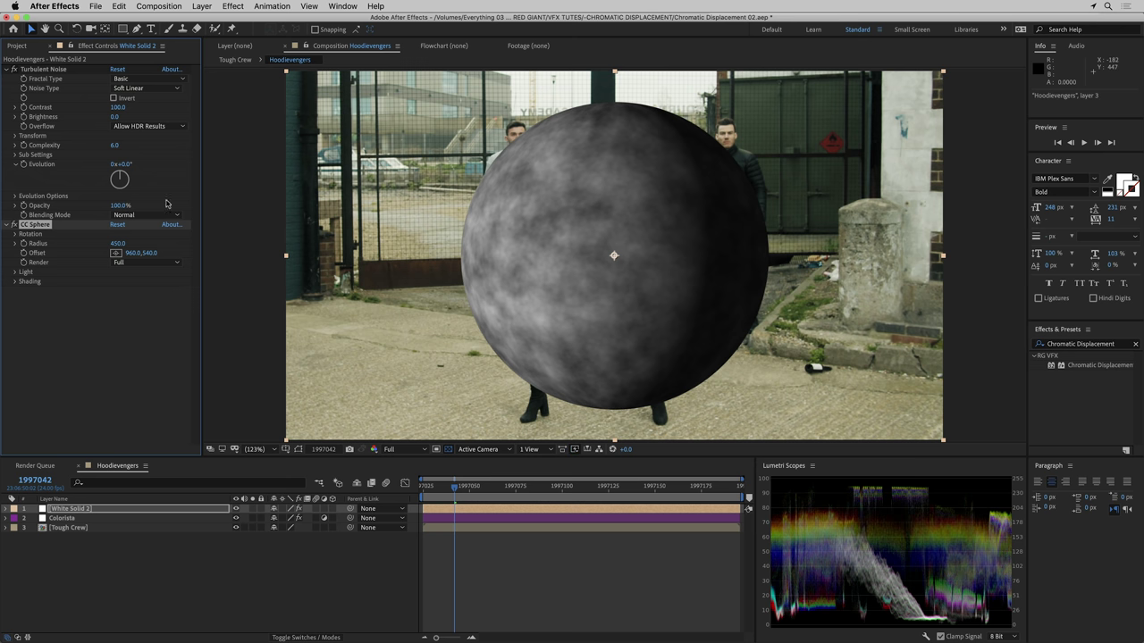
pyautogui.click(15, 136)
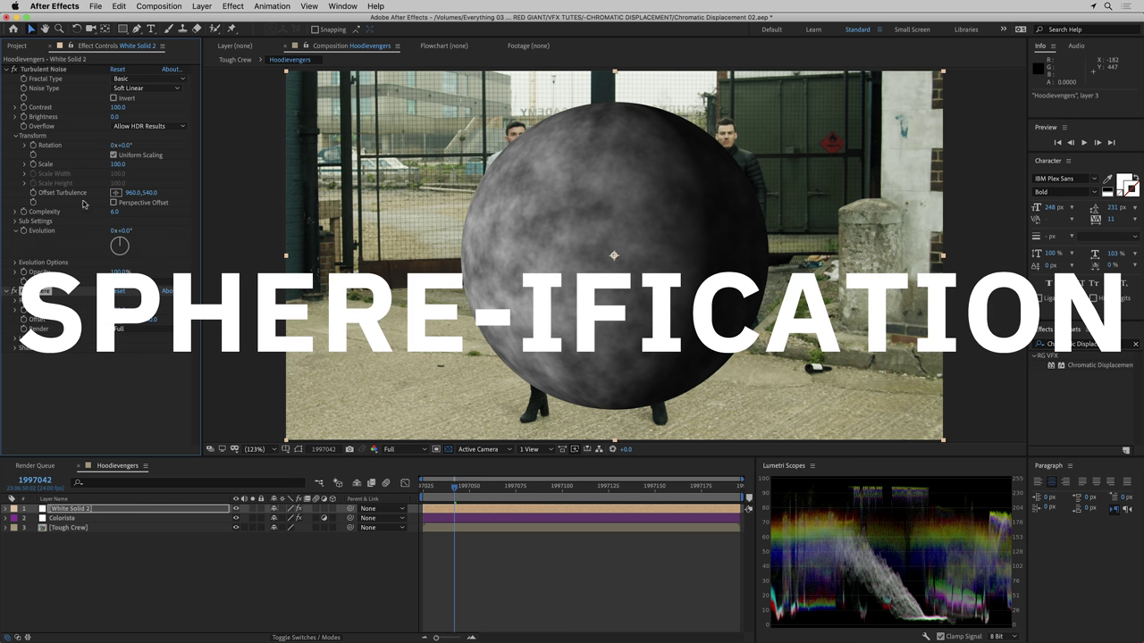
pyautogui.moveTo(117, 165); pyautogui.dragTo(152, 165)
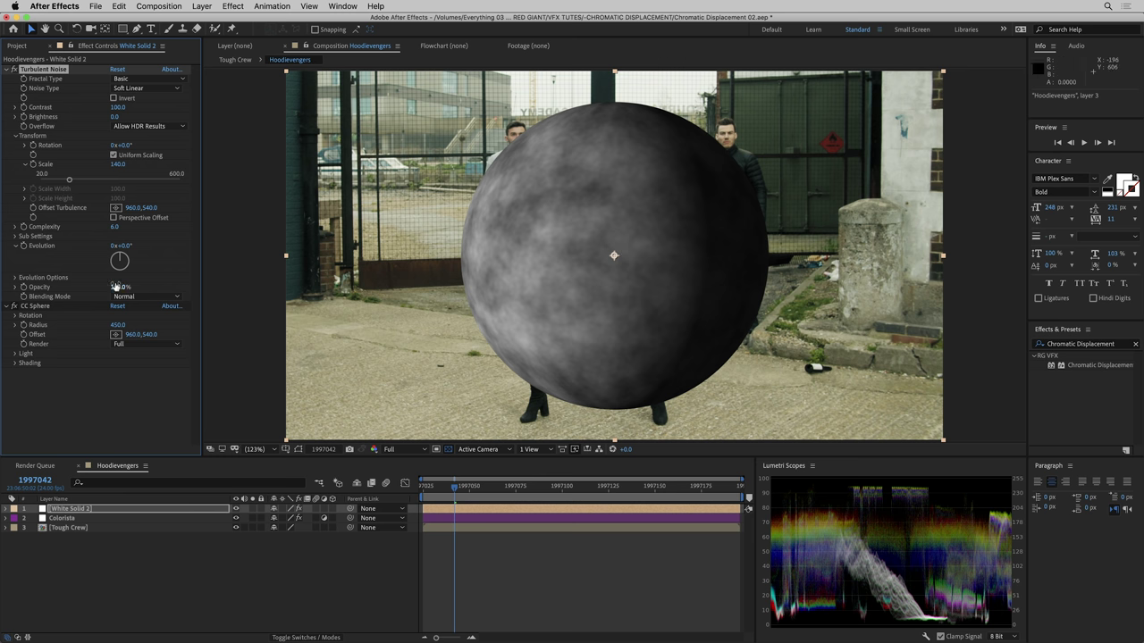
# Step: Flatten the CC Sphere shading with Ambient 100, Diffuse 0 and Specular 0, and set its radius to 597
pyautogui.click(15, 362)
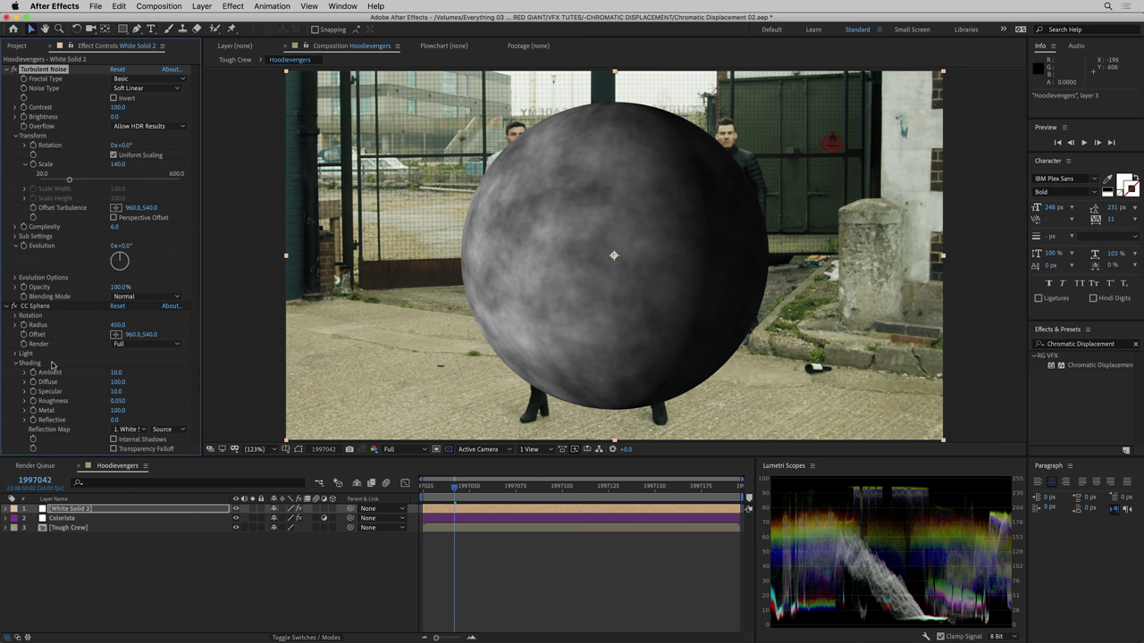
pyautogui.click(116, 373)
pyautogui.write('100')
pyautogui.press('Tab')
pyautogui.write('0')
pyautogui.press('Tab')
pyautogui.write('0')
pyautogui.press('Return')
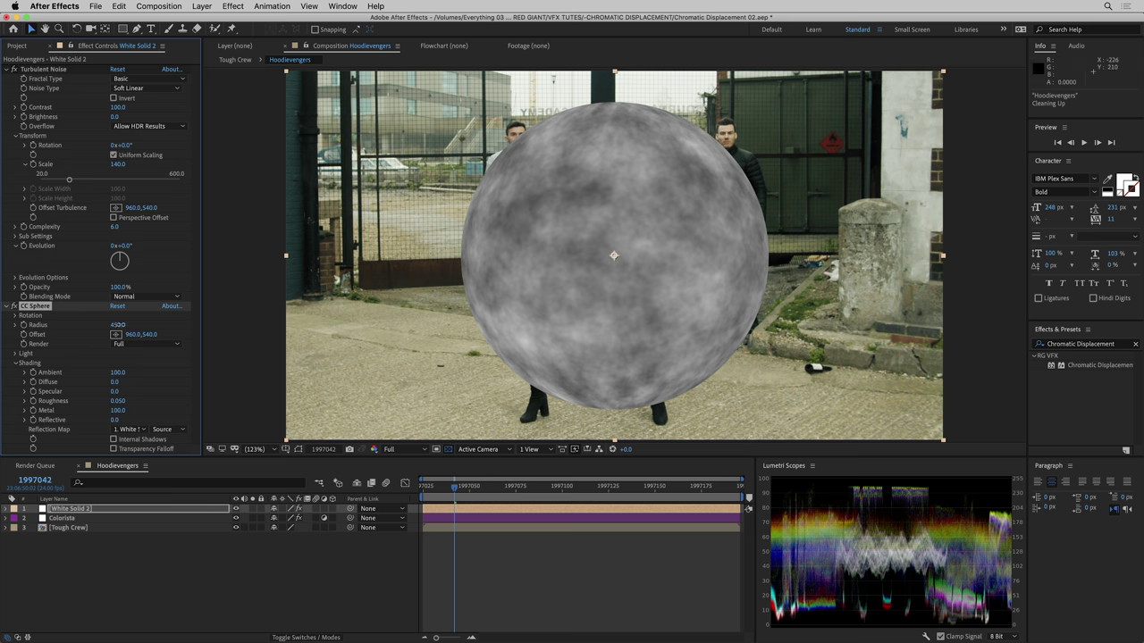
pyautogui.moveTo(118, 325); pyautogui.dragTo(194, 319)
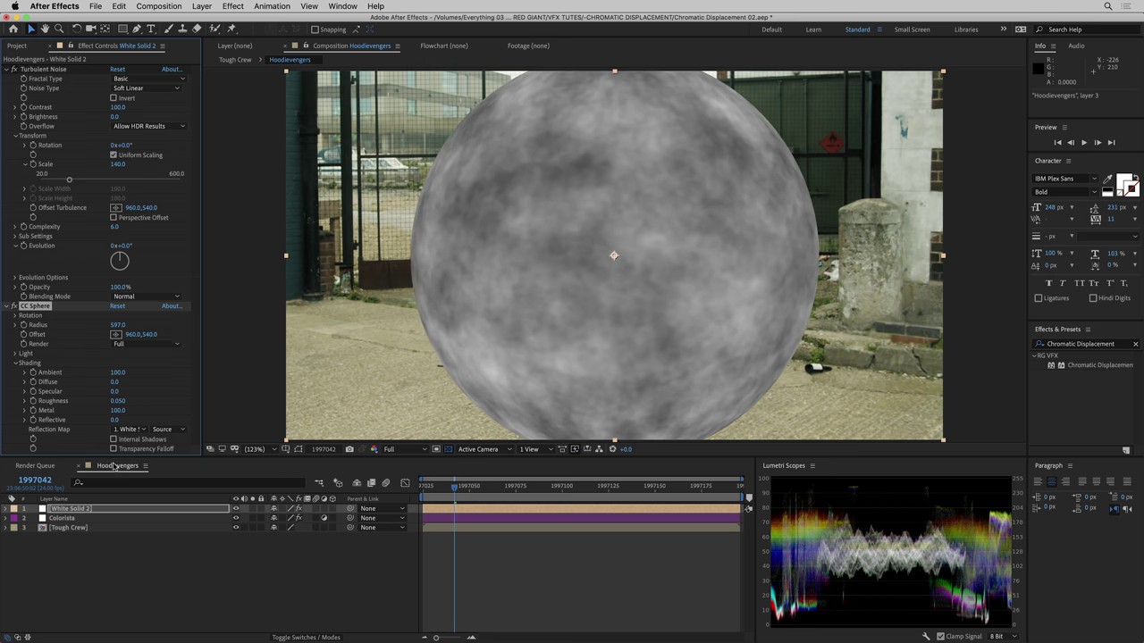
# Step: Rename the white solid layer as Sphere and move it below the Tough Crew layer
pyautogui.click(87, 510)
pyautogui.press('Return')
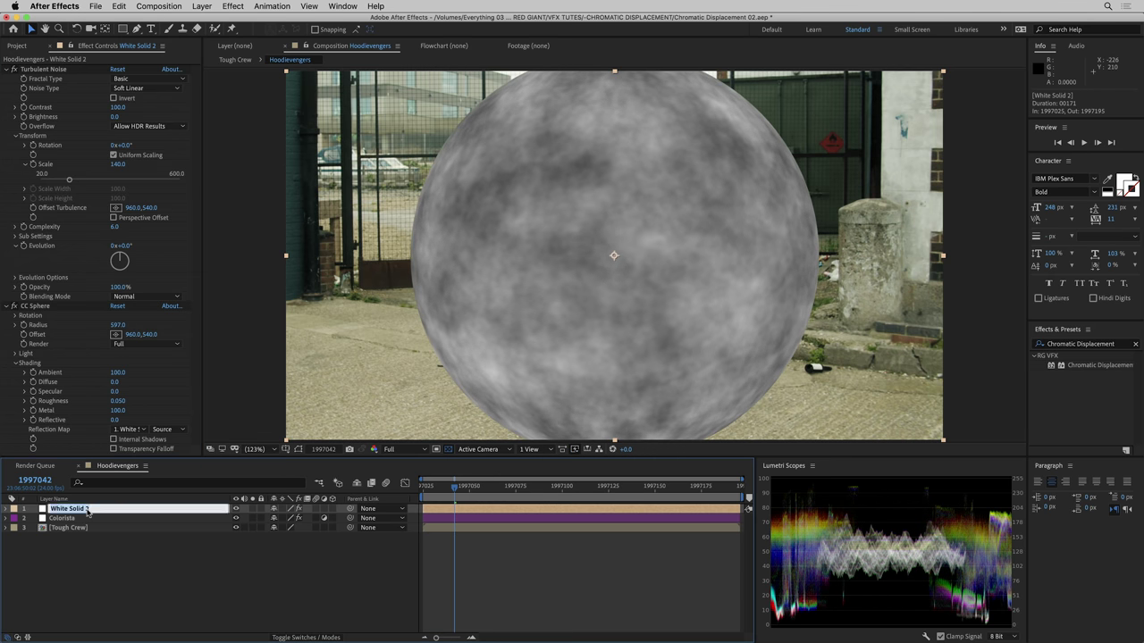
pyautogui.write('Sphere')
pyautogui.press('Return')
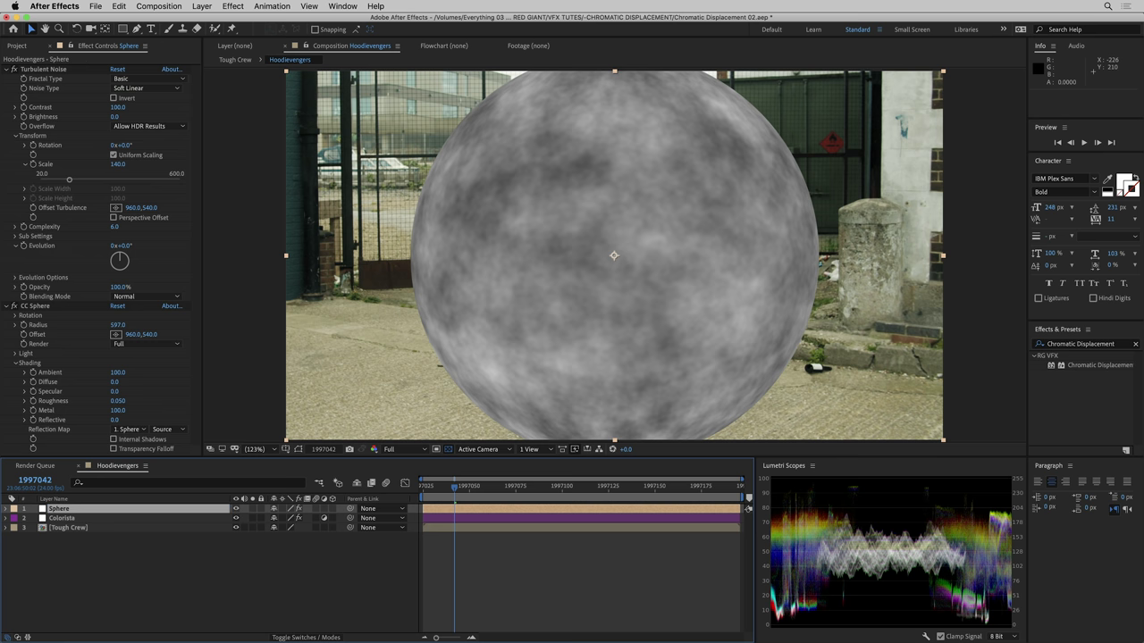
pyautogui.moveTo(56, 508); pyautogui.dragTo(66, 536)
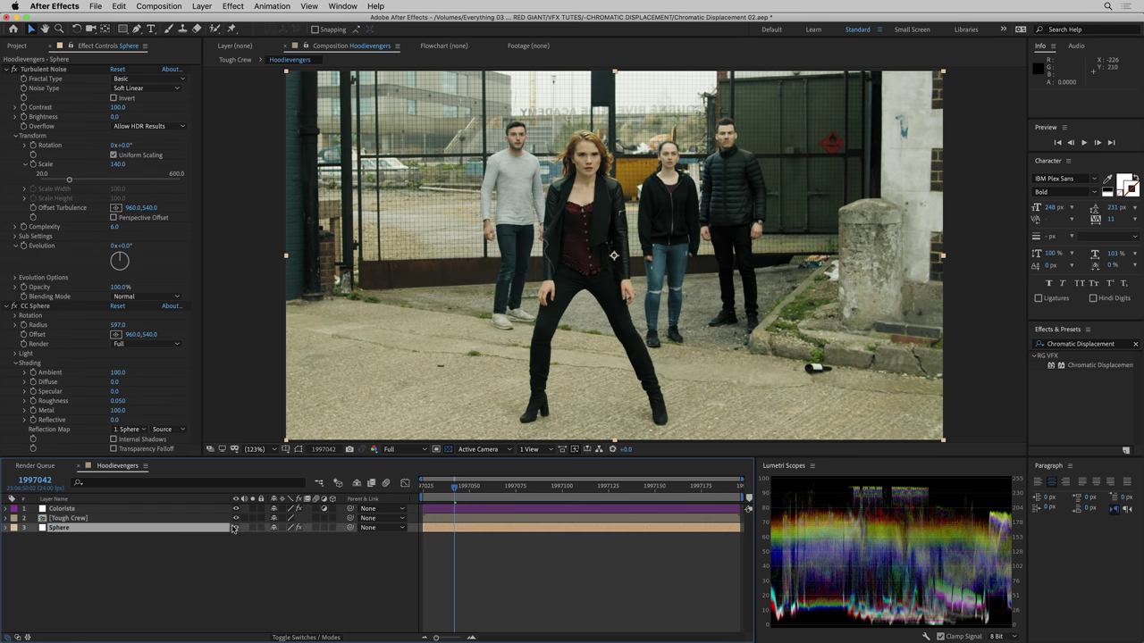
# Step: Hide the Sphere layer and apply Chromatic Displacement to the Tough Crew layer
pyautogui.click(235, 528)
pyautogui.click(90, 519)
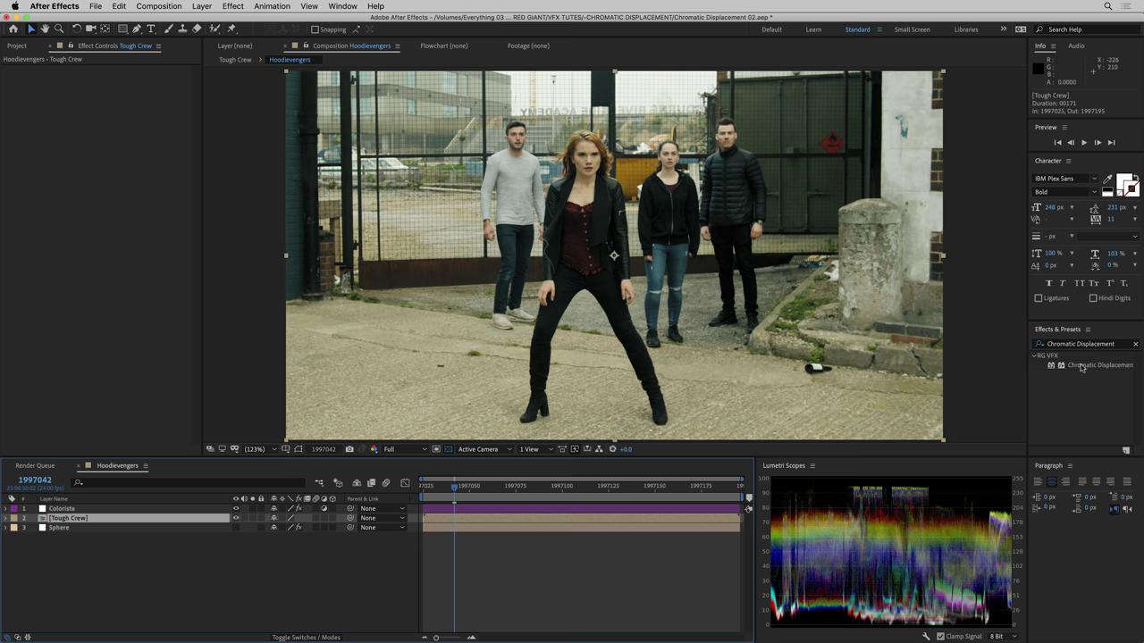
pyautogui.moveTo(1084, 366); pyautogui.dragTo(119, 518)
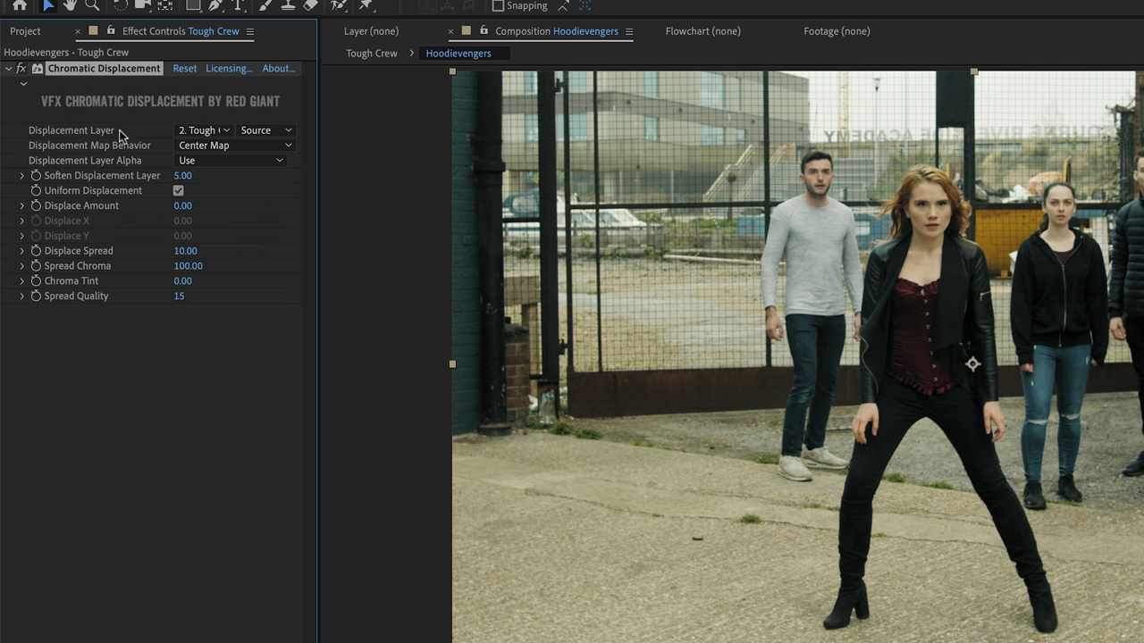
# Step: Set the displacement layer to Sphere using Effects & Masks, and set Displace Amount to 100
pyautogui.click(22, 207)
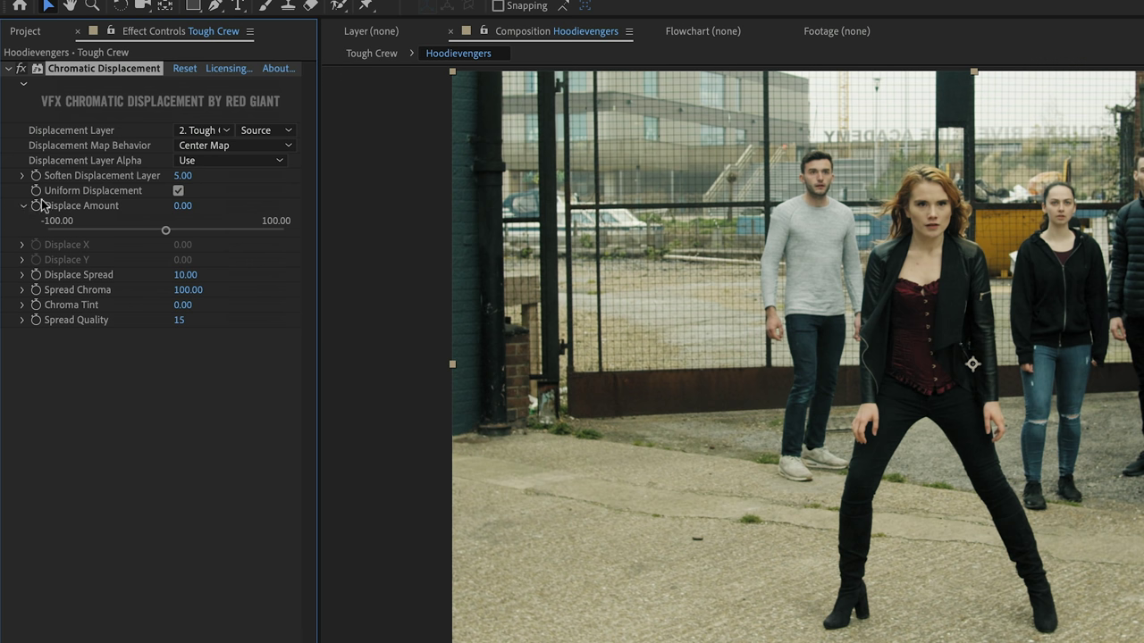
pyautogui.click(202, 132)
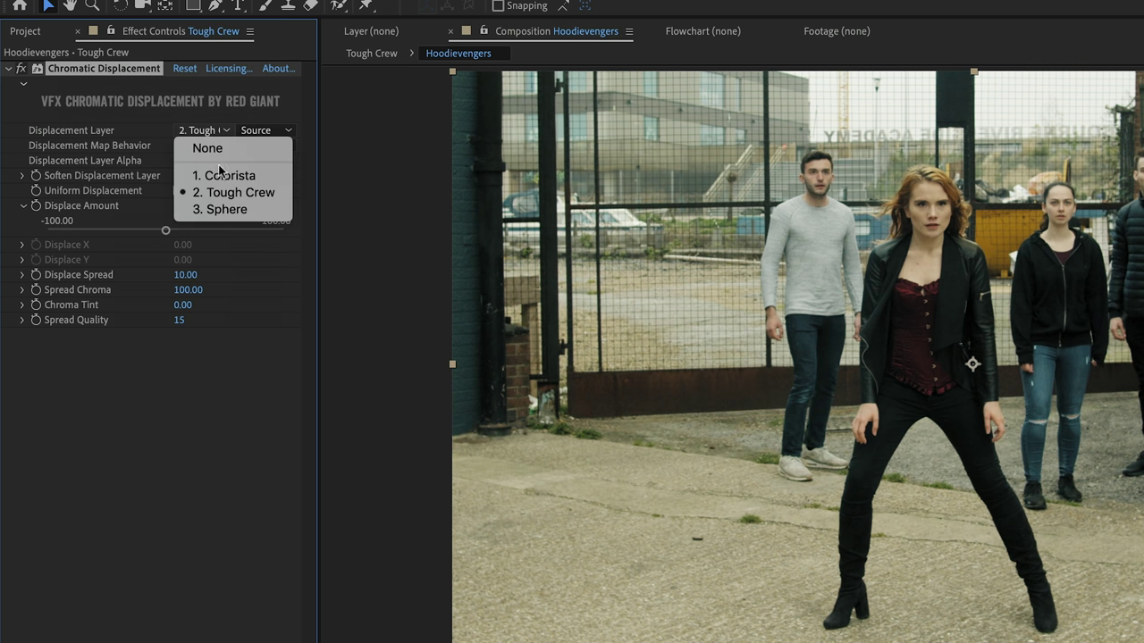
pyautogui.click(232, 211)
pyautogui.click(262, 132)
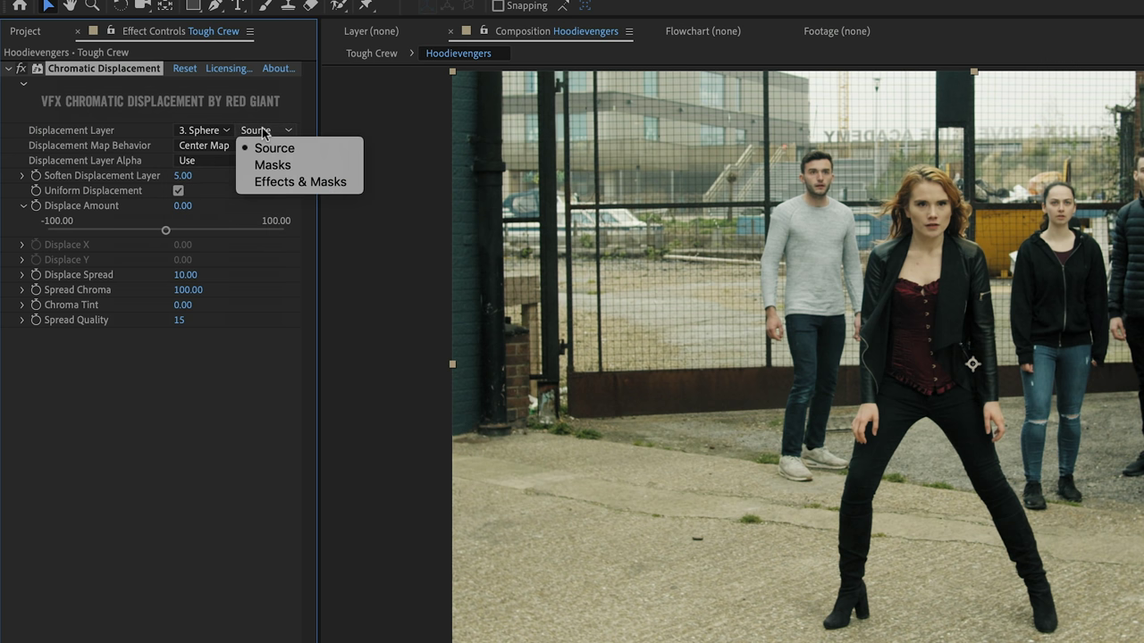
pyautogui.click(299, 181)
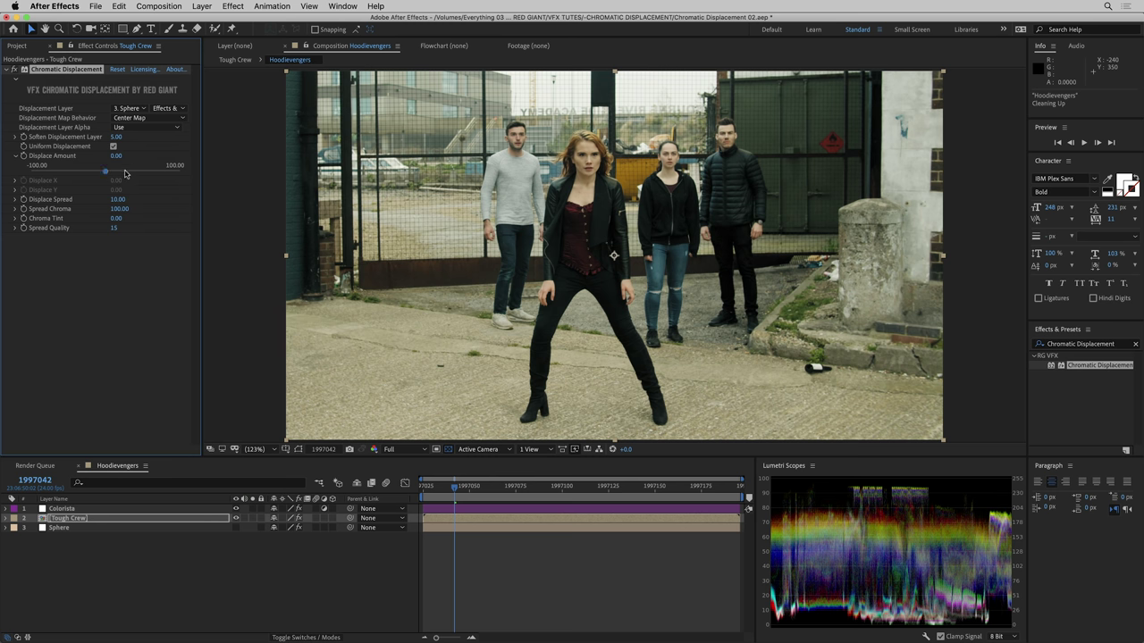
pyautogui.moveTo(105, 172); pyautogui.dragTo(205, 179)
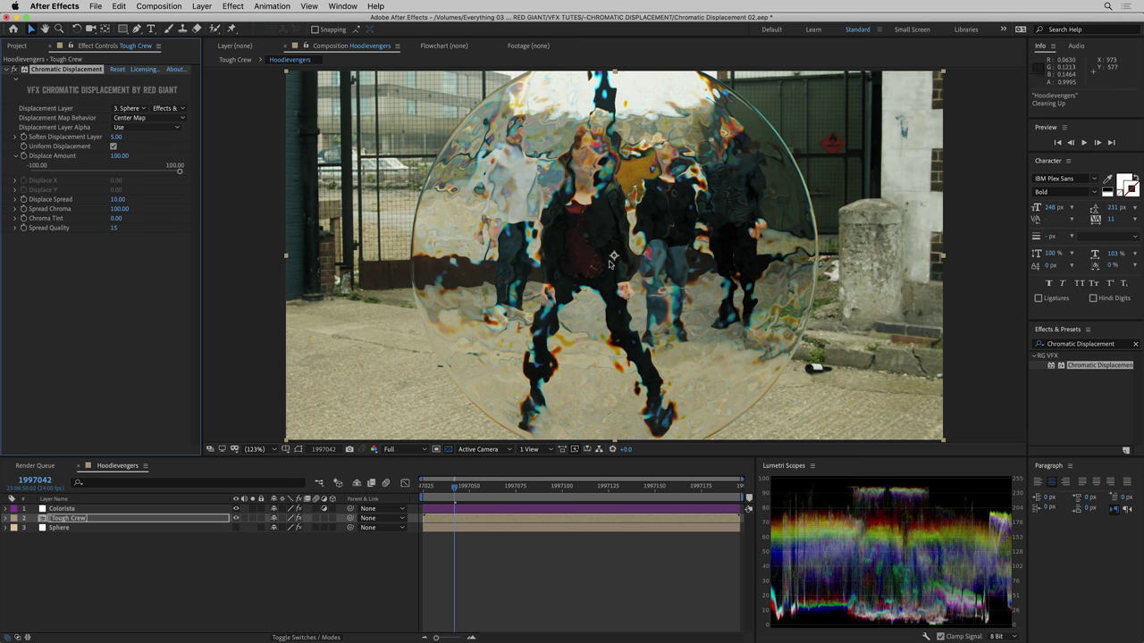
# Step: Toggle the layers' visibility to compare the noise sphere on its own with the displaced footage
pyautogui.click(236, 528)
pyautogui.keyDown('alt'); pyautogui.click(236, 527); pyautogui.keyUp('alt')
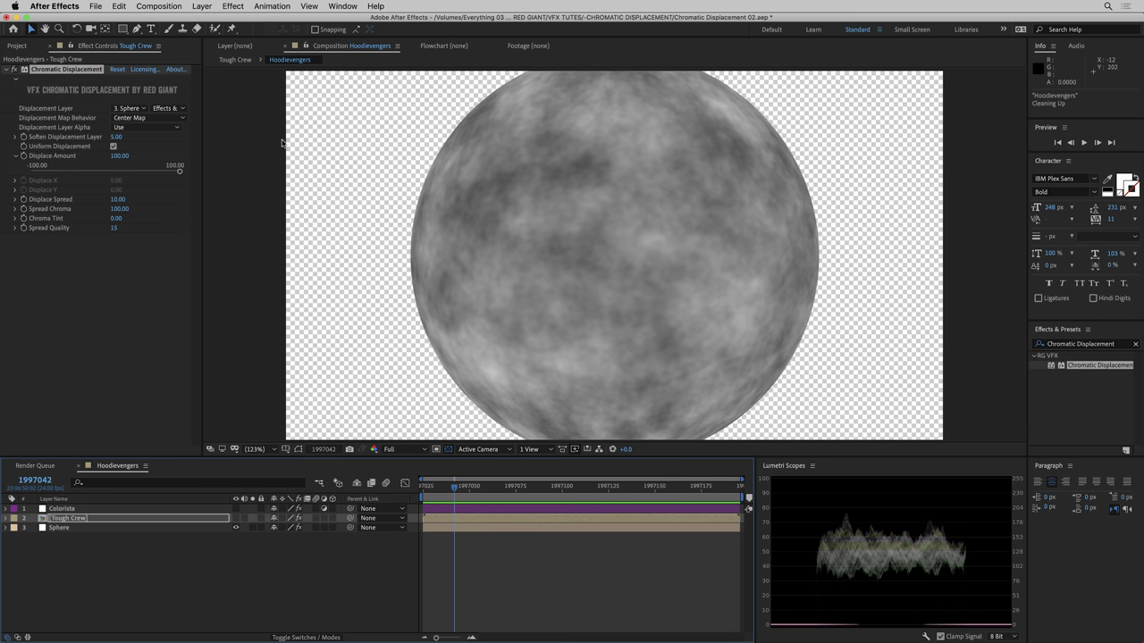
pyautogui.click(235, 518)
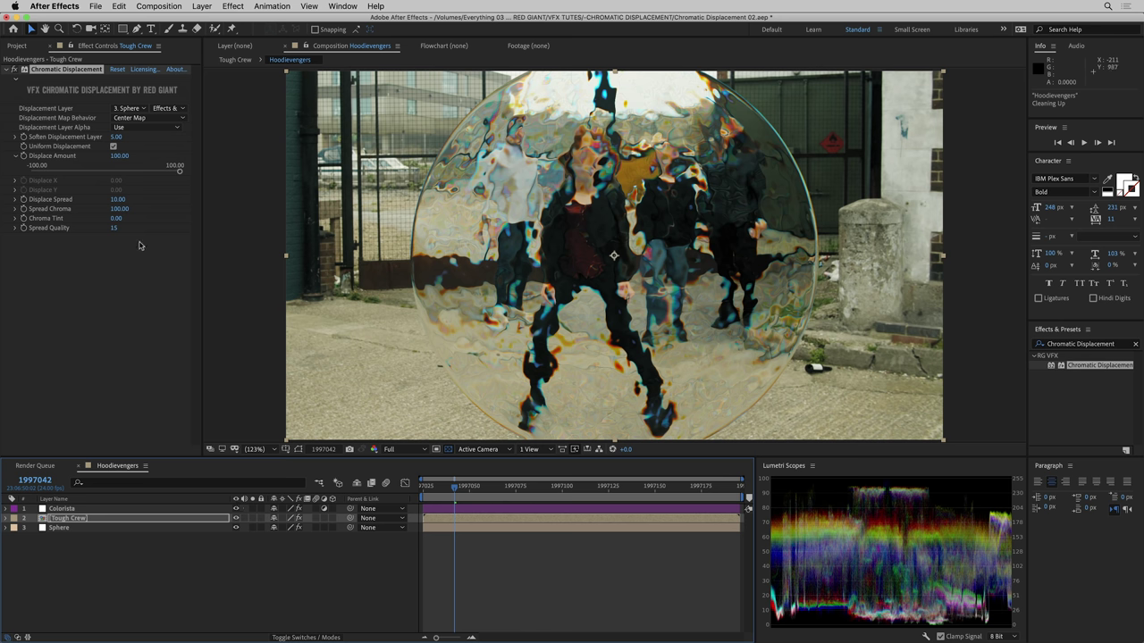
# Step: Disable Chromatic Displacement and apply the standard Displacement Map effect to the Tough Crew layer for comparison
pyautogui.click(14, 70)
pyautogui.hotkey('ctrl', 'space')
pyautogui.write('displ')
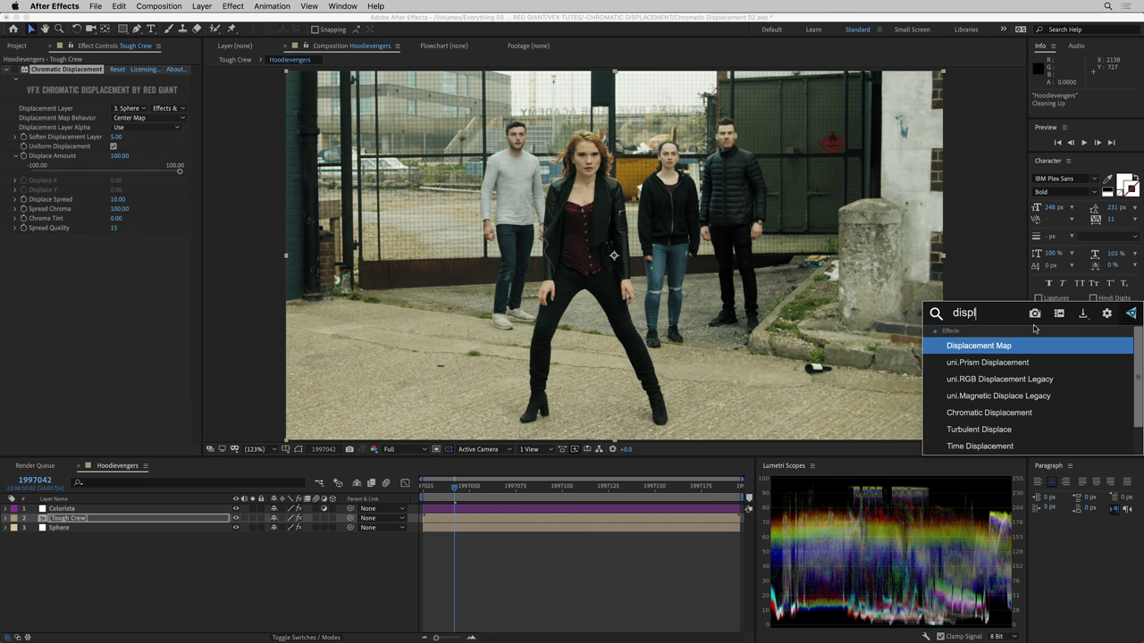
pyautogui.press('Return')
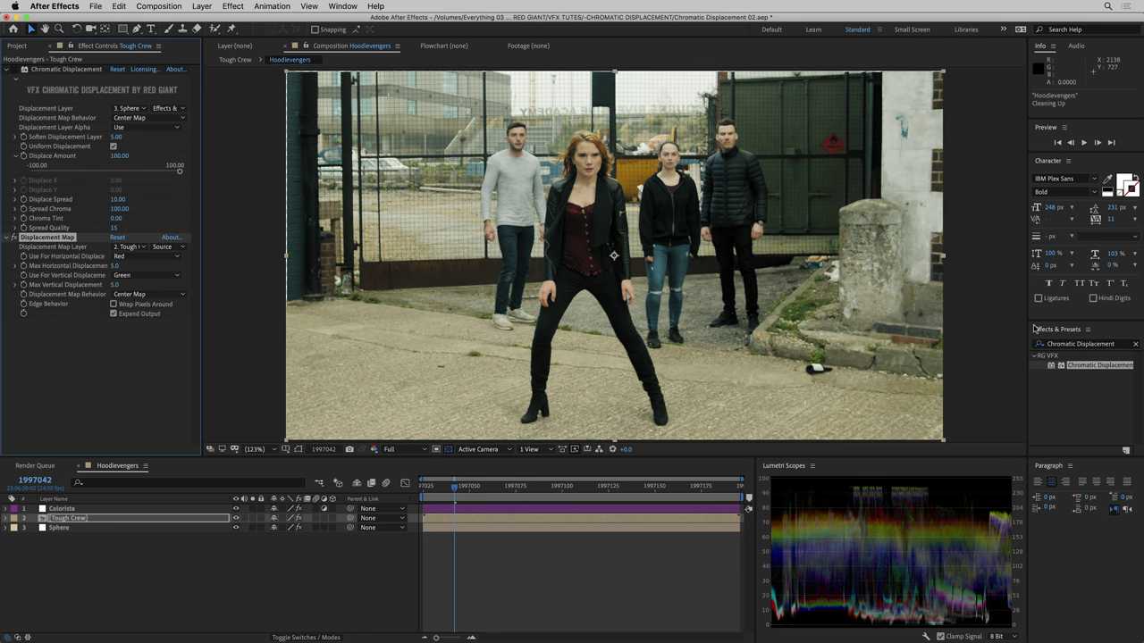
# Step: Set the Displacement Map layer to Sphere, read from Effects & Masks
pyautogui.click(129, 247)
pyautogui.click(140, 296)
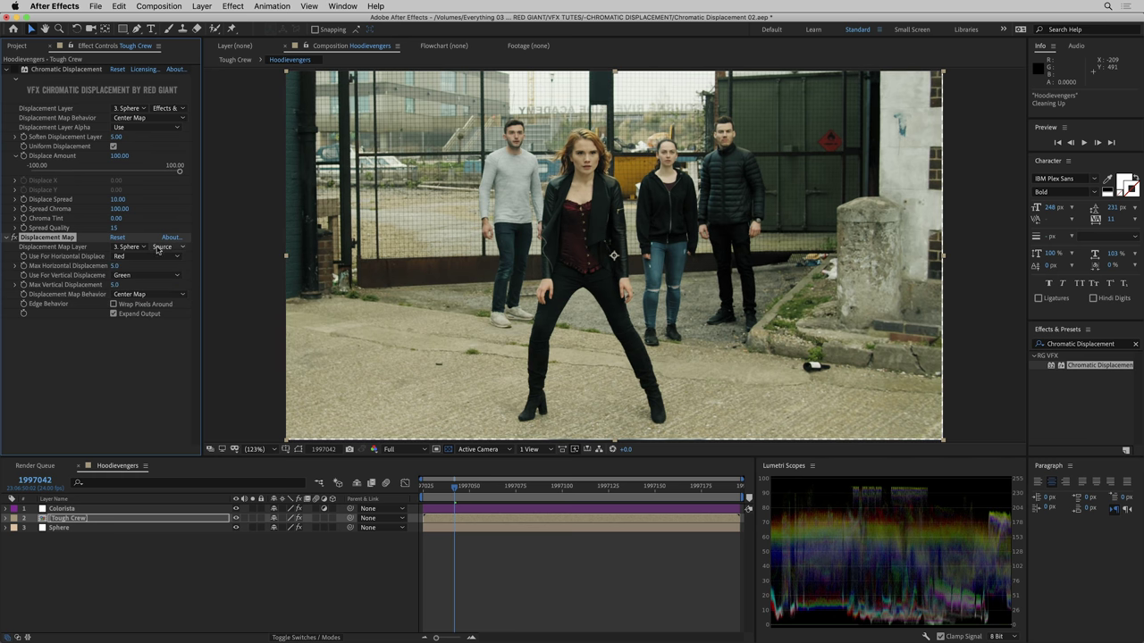
pyautogui.click(162, 247)
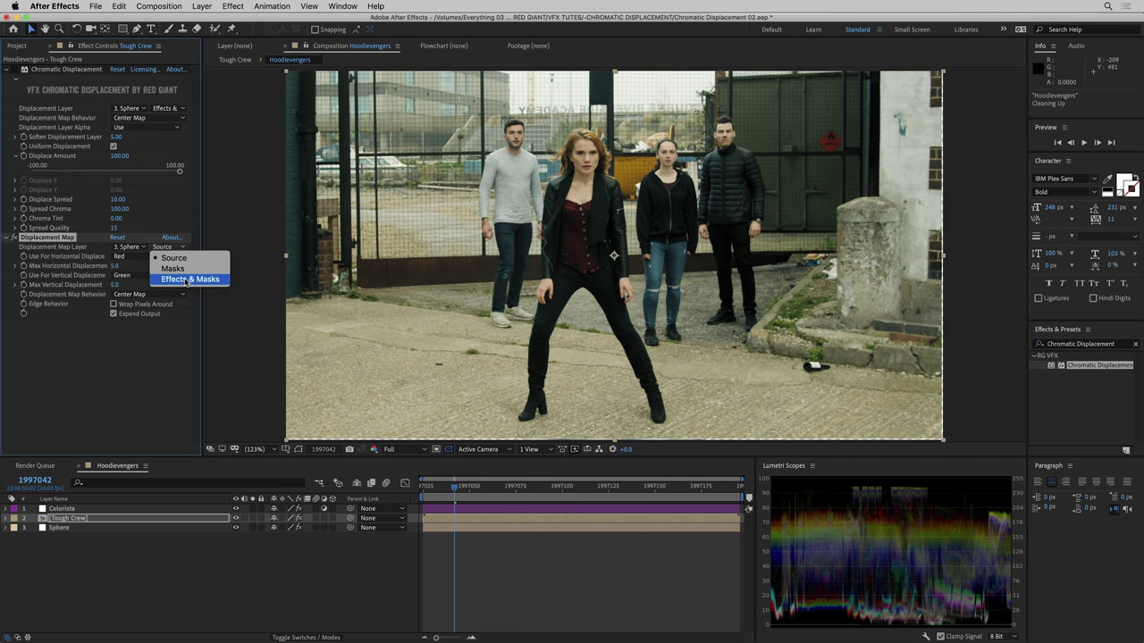
pyautogui.click(187, 279)
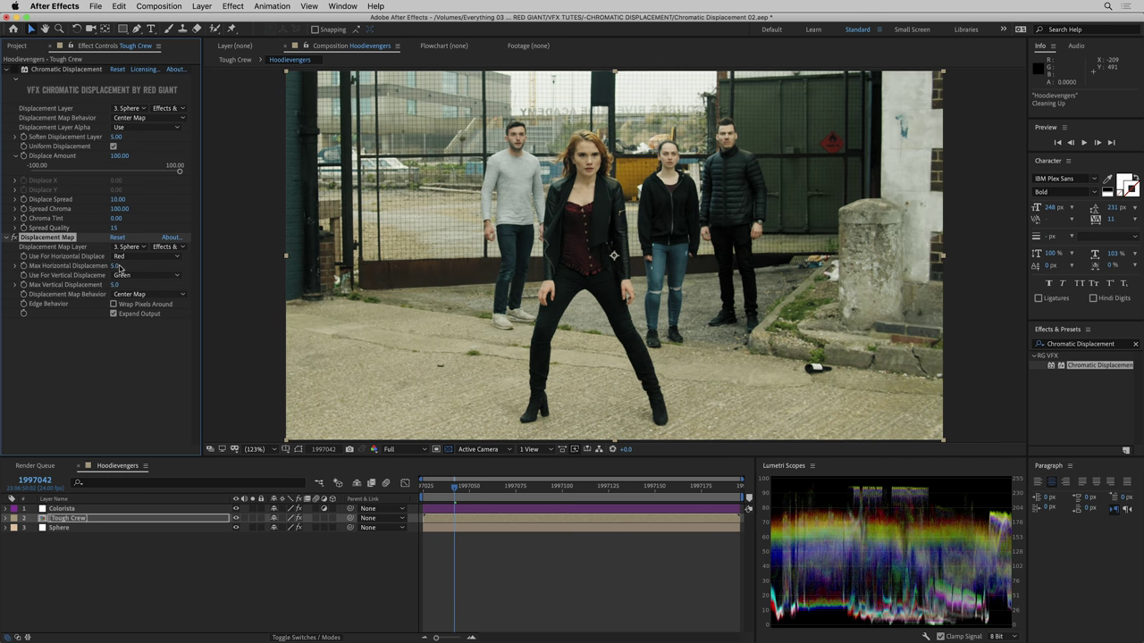
# Step: Set the Displacement Map's maximum horizontal displacement to 210 and maximum vertical displacement to 165
pyautogui.moveTo(118, 268); pyautogui.dragTo(204, 272)
pyautogui.moveTo(113, 284); pyautogui.dragTo(203, 284)
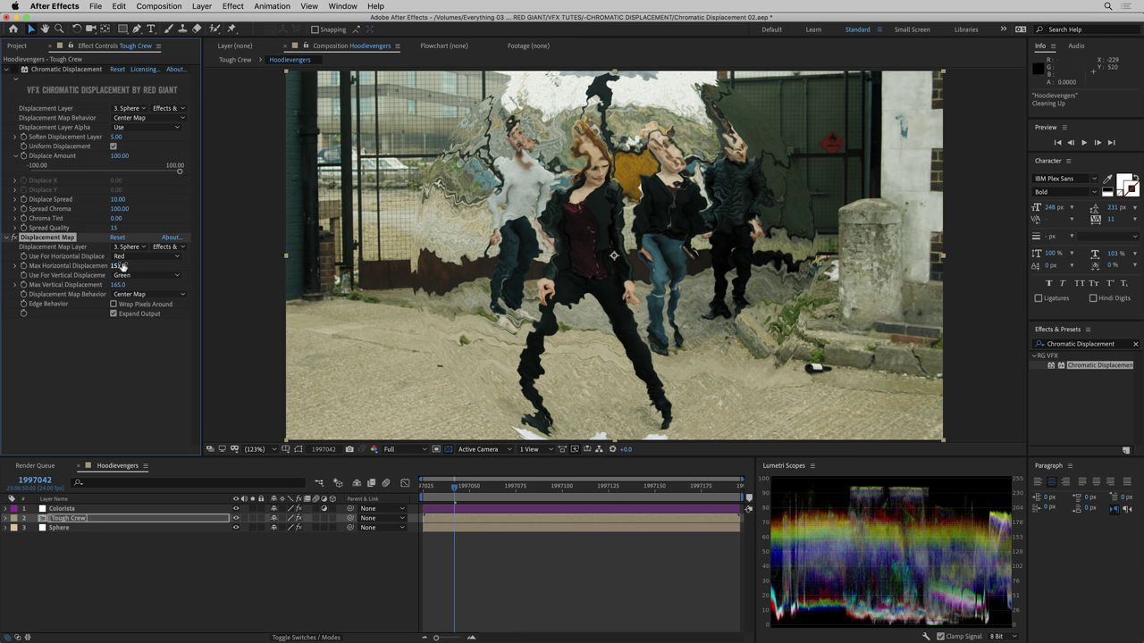
pyautogui.moveTo(119, 268); pyautogui.dragTo(146, 268)
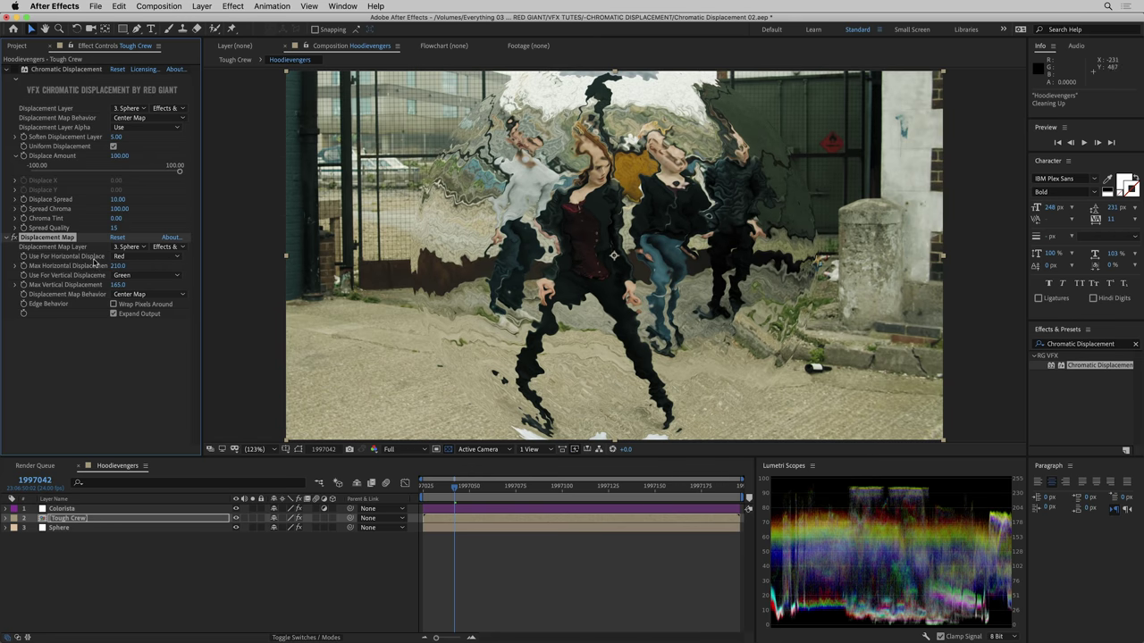
# Step: Delete the Displacement Map effect and turn Chromatic Displacement back on for the Tough Crew layer
pyautogui.press('Delete')
pyautogui.click(13, 70)
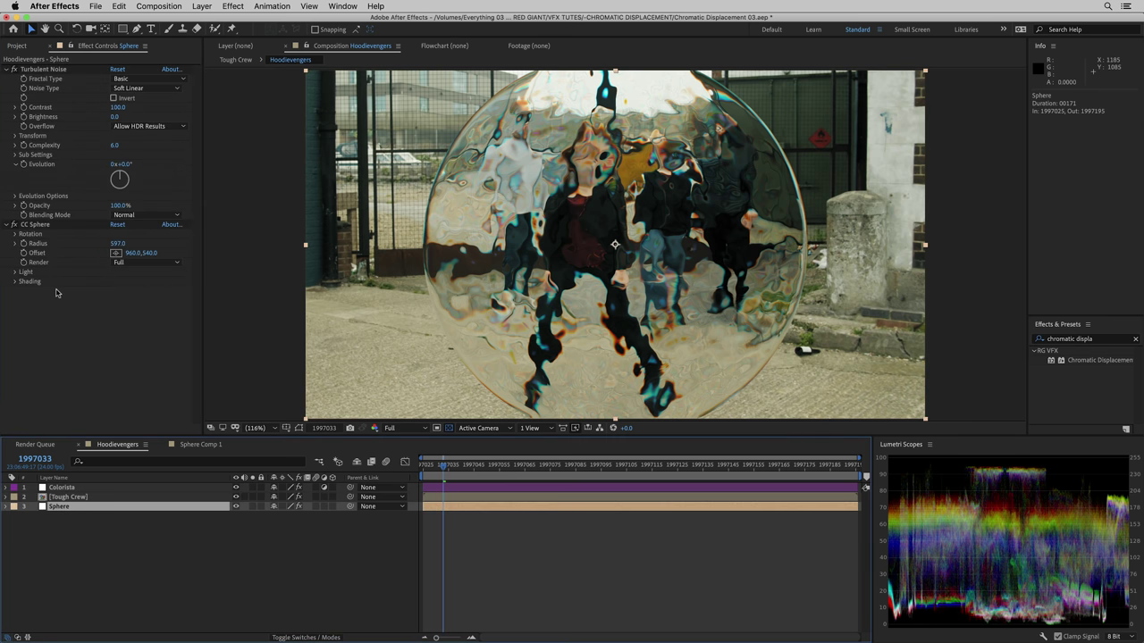
# Step: Set the Turbulent Noise scale on the Sphere layer to 193
pyautogui.click(15, 136)
pyautogui.click(24, 163)
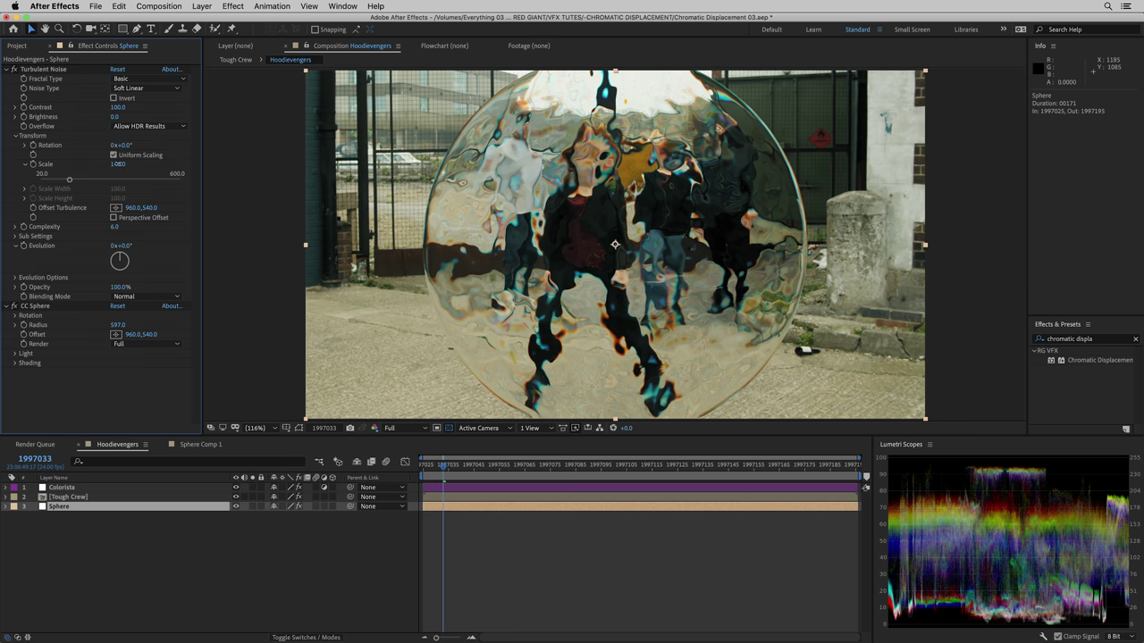
pyautogui.moveTo(117, 163); pyautogui.dragTo(150, 165)
# Step: Rotate the CC Sphere on the Sphere layer to -5° on X and 38° on Y
pyautogui.click(15, 316)
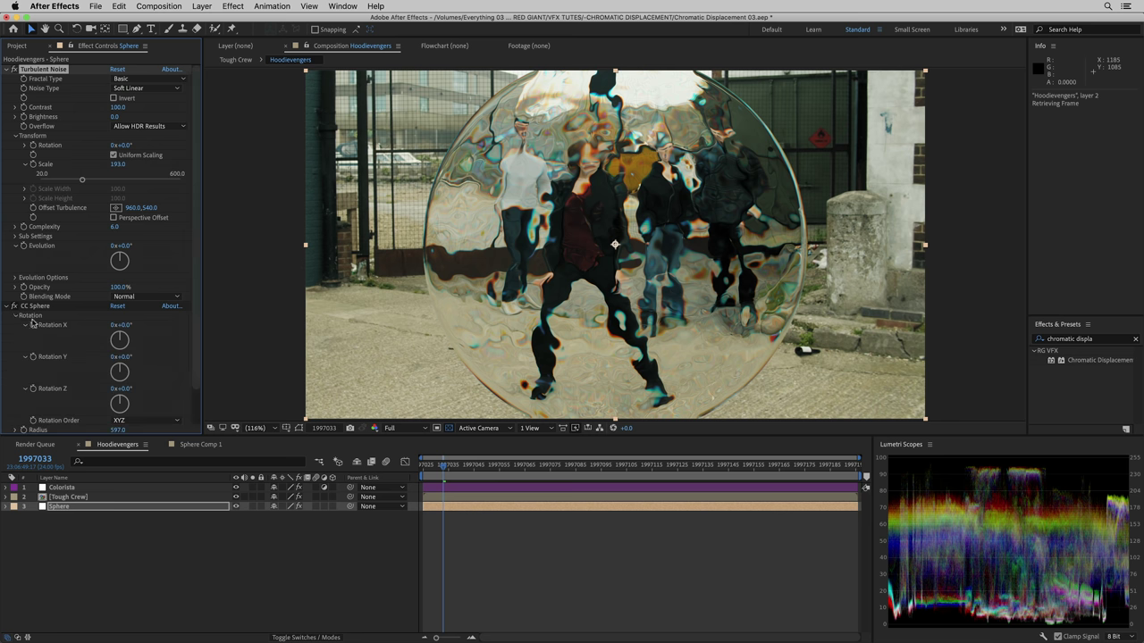
pyautogui.moveTo(120, 356)
pyautogui.mouseDown()
pyautogui.moveTo(136, 356)
pyautogui.moveTo(124, 357)
pyautogui.mouseUp()
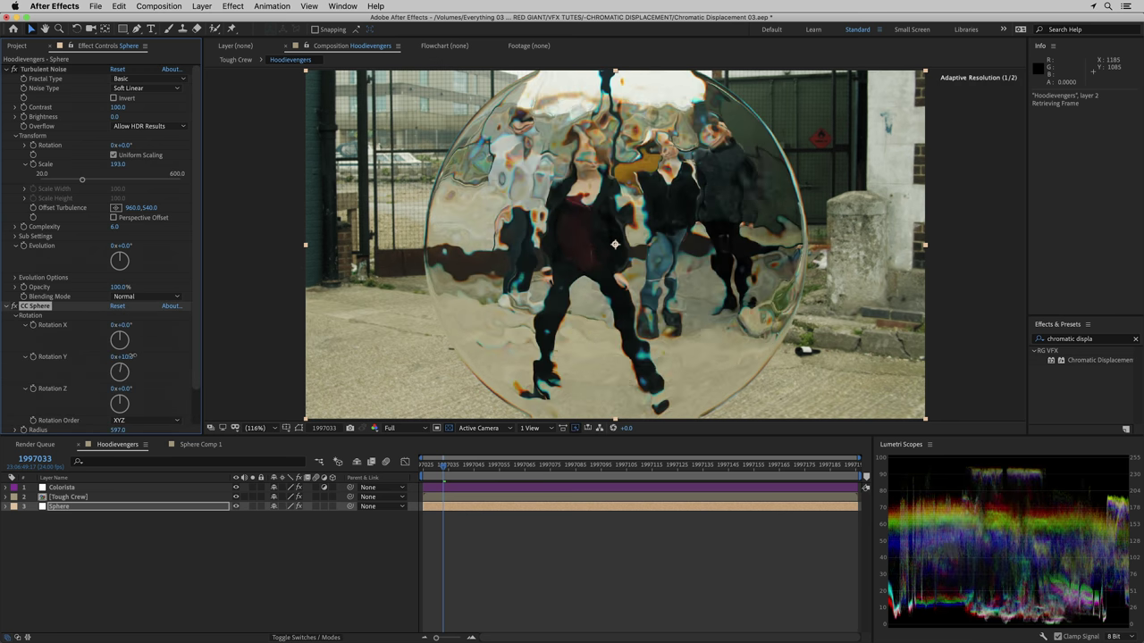
pyautogui.moveTo(133, 356); pyautogui.dragTo(134, 332)
# Step: View the Sphere layer on its own, and restore the visibility of the Colorista and Tough Crew layers
pyautogui.click(253, 506)
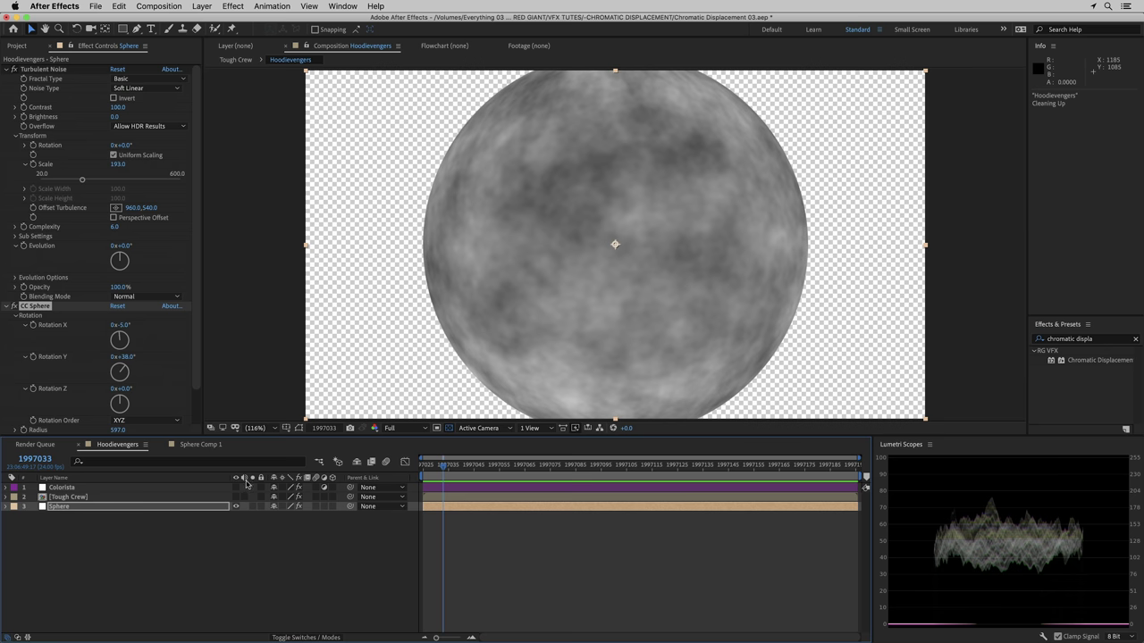
pyautogui.click(236, 487)
pyautogui.click(236, 497)
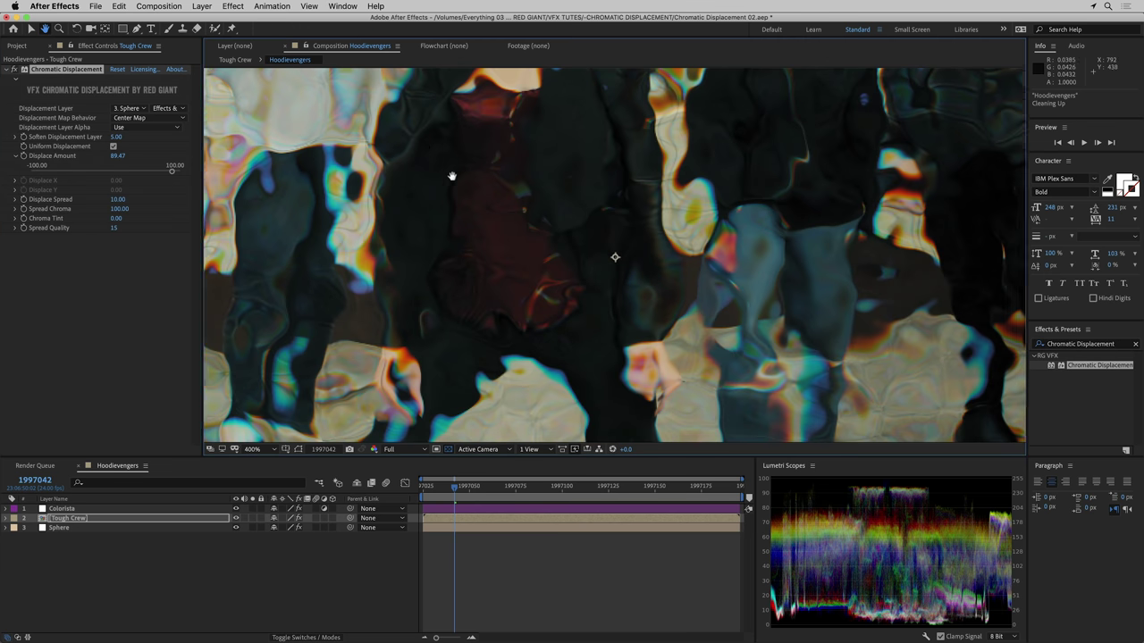
# Step: Set the Chromatic Displacement's Displace Amount on the Tough Crew layer to 94.74
pyautogui.moveTo(452, 173); pyautogui.dragTo(490, 386)
pyautogui.moveTo(570, 254); pyautogui.dragTo(553, 162)
pyautogui.moveTo(171, 170)
pyautogui.mouseDown()
pyautogui.moveTo(111, 180)
pyautogui.moveTo(172, 182)
pyautogui.mouseUp()
# Step: Set the Tough Crew layer's Displace Spread to 0, with the Displace Spread and Spread Chroma sliders expanded
pyautogui.click(13, 200)
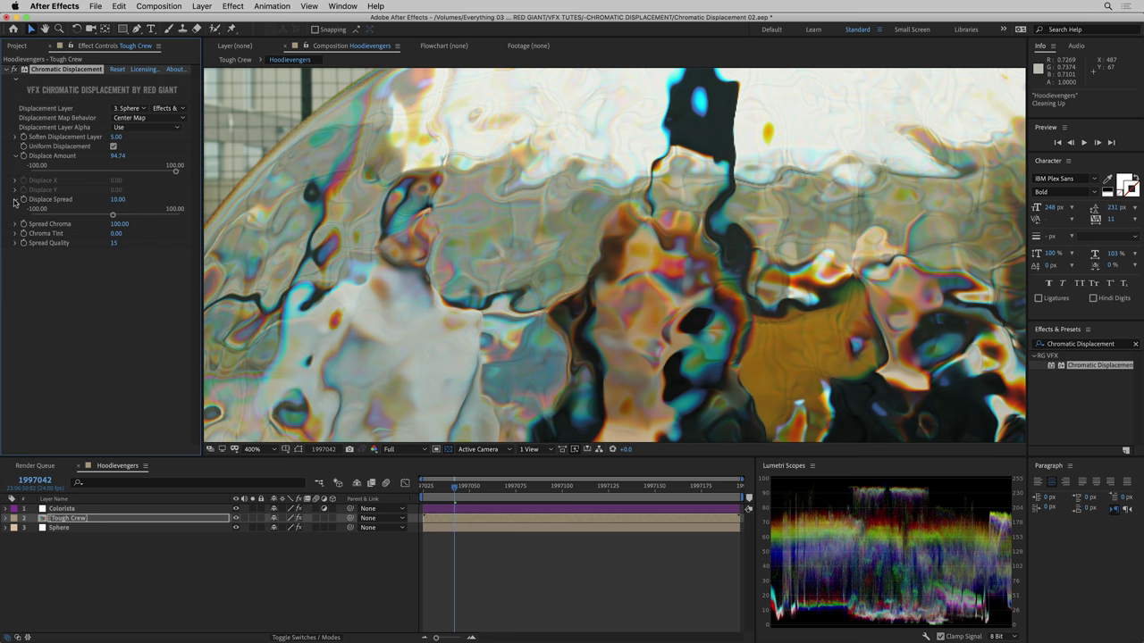
pyautogui.click(14, 224)
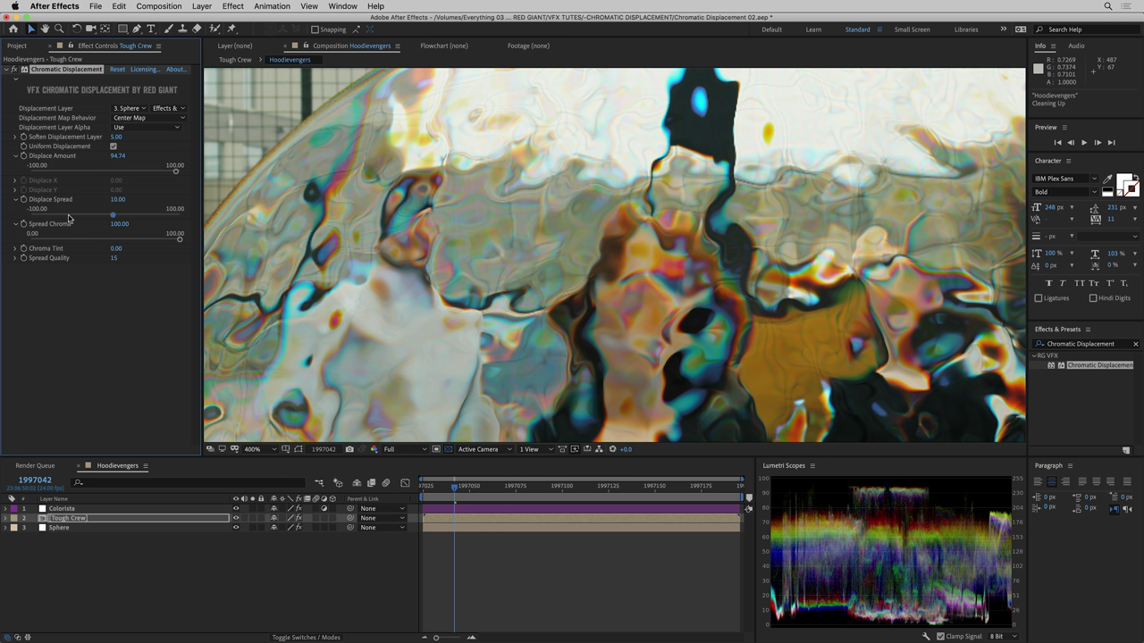
pyautogui.click(119, 200)
pyautogui.write('0')
pyautogui.press('Return')
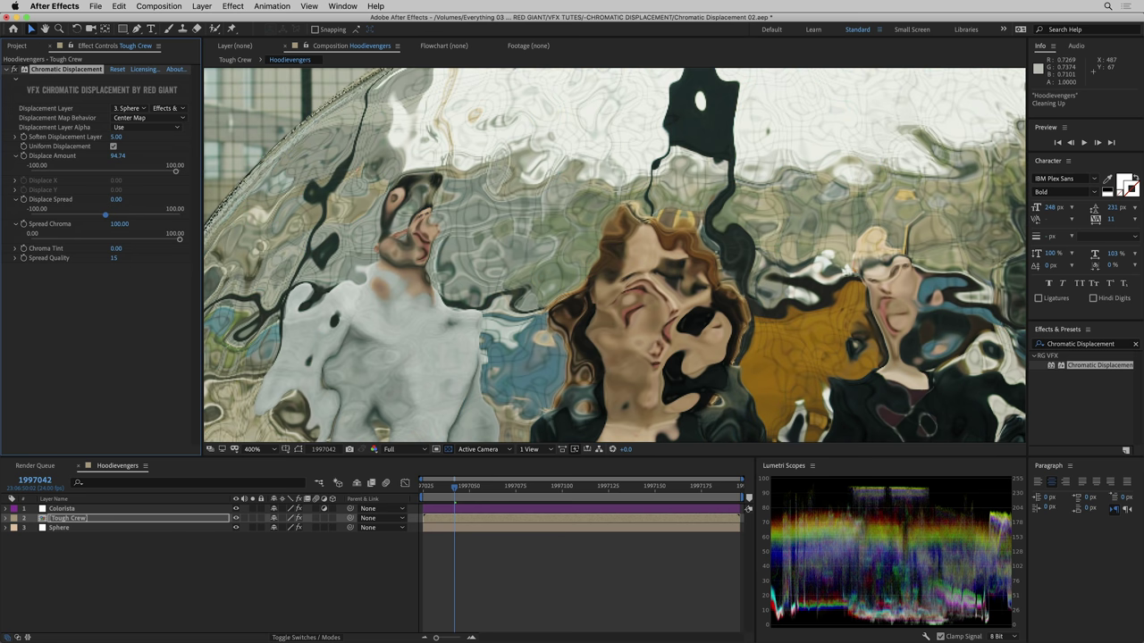
# Step: Set the Chromatic Displacement's Displace Amount to 82.71 and Displace Spread to 7.52
pyautogui.press(',')
pyautogui.press('space')
pyautogui.moveTo(777, 293); pyautogui.dragTo(724, 171)
pyautogui.moveTo(171, 176)
pyautogui.mouseDown()
pyautogui.moveTo(105, 172)
pyautogui.moveTo(166, 172)
pyautogui.mouseUp()
pyautogui.moveTo(108, 217); pyautogui.dragTo(117, 220)
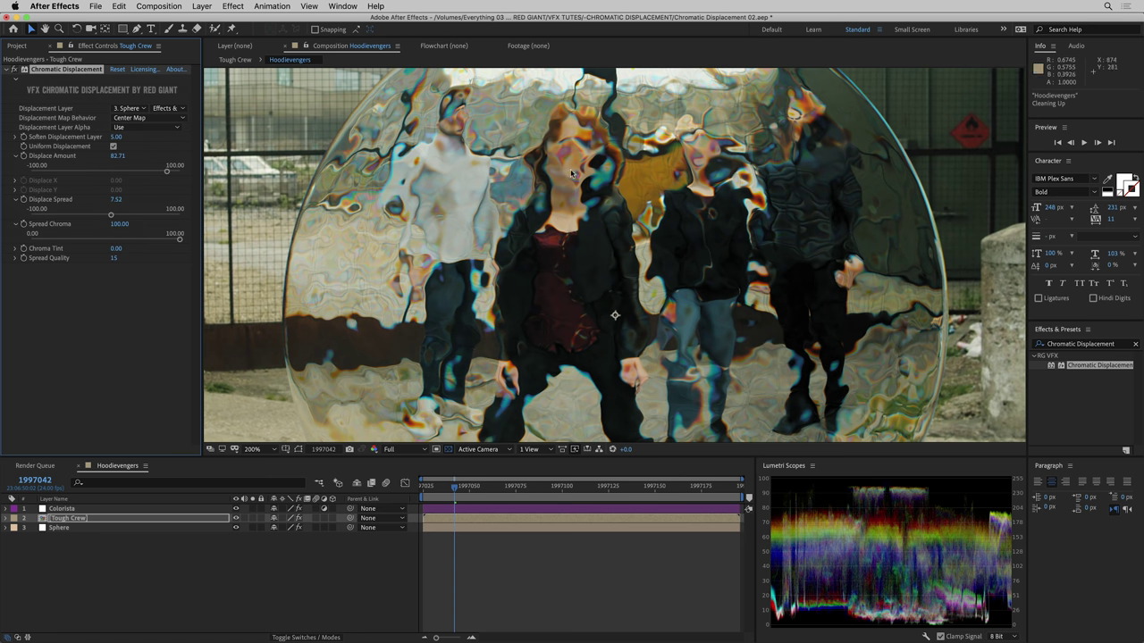
# Step: Reduce the Chromatic Displacement's Spread Chroma to 0 and compare the colour fringing up close and across the sphere
pyautogui.press('.')
pyautogui.press('.')
pyautogui.moveTo(780, 207); pyautogui.dragTo(453, 377)
pyautogui.press('.')
pyautogui.moveTo(816, 294); pyautogui.dragTo(655, 245)
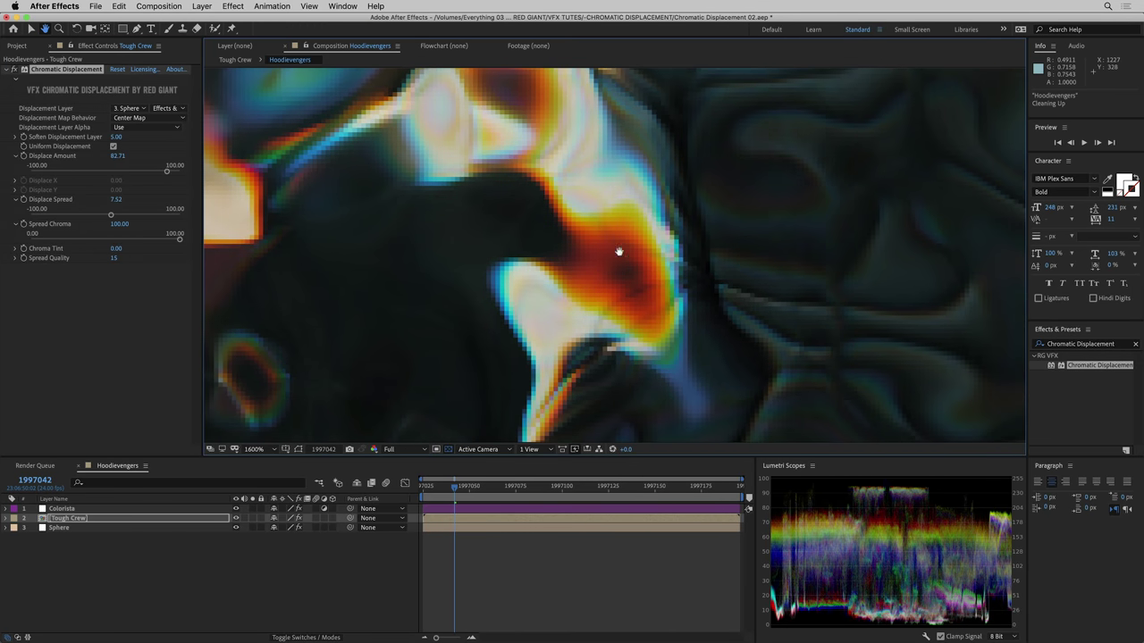
pyautogui.moveTo(177, 241); pyautogui.dragTo(129, 246)
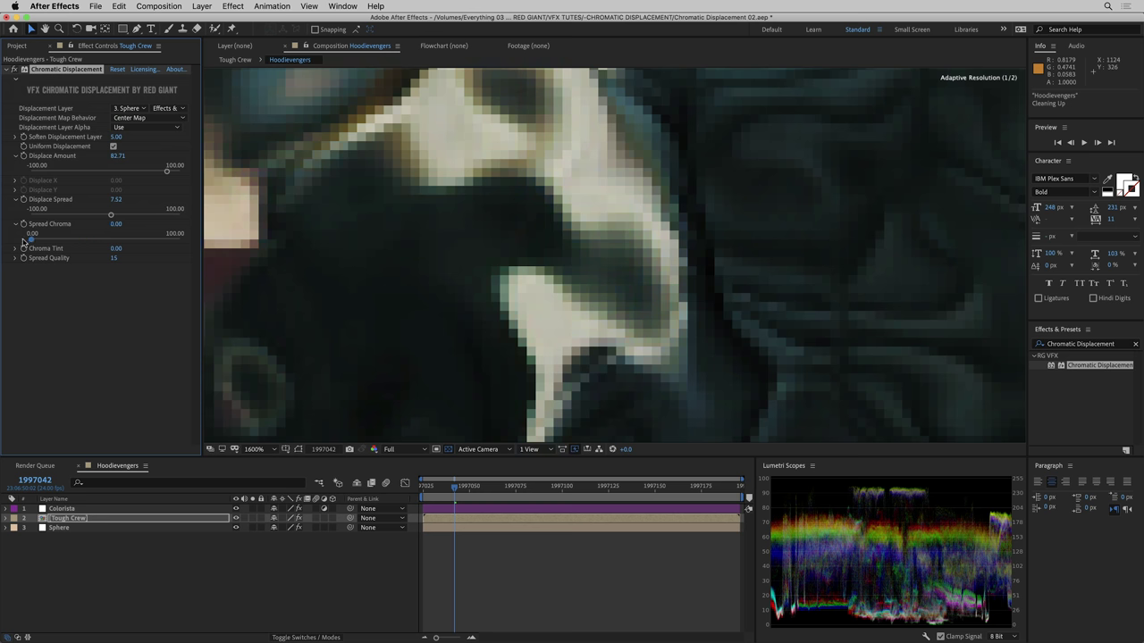
pyautogui.moveTo(32, 239); pyautogui.dragTo(18, 243)
pyautogui.scroll(-6, 468, 268)
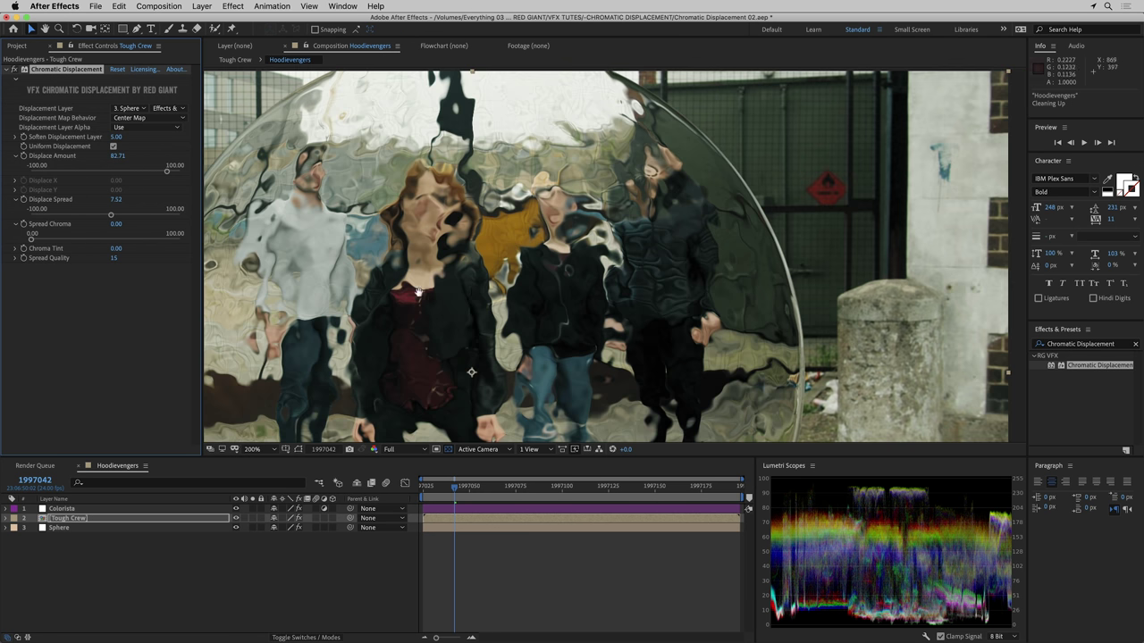
pyautogui.moveTo(418, 291); pyautogui.dragTo(620, 268)
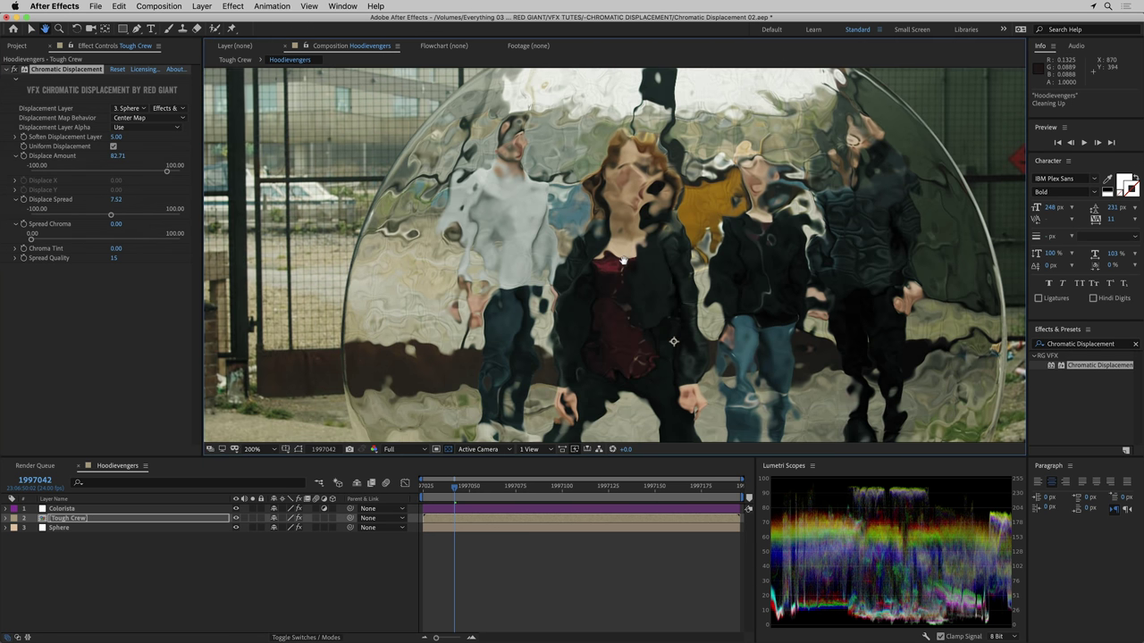
# Step: Set Displace Spread to 0 and Displace Amount to 96.71 in the Chromatic Displacement effect
pyautogui.click(117, 200)
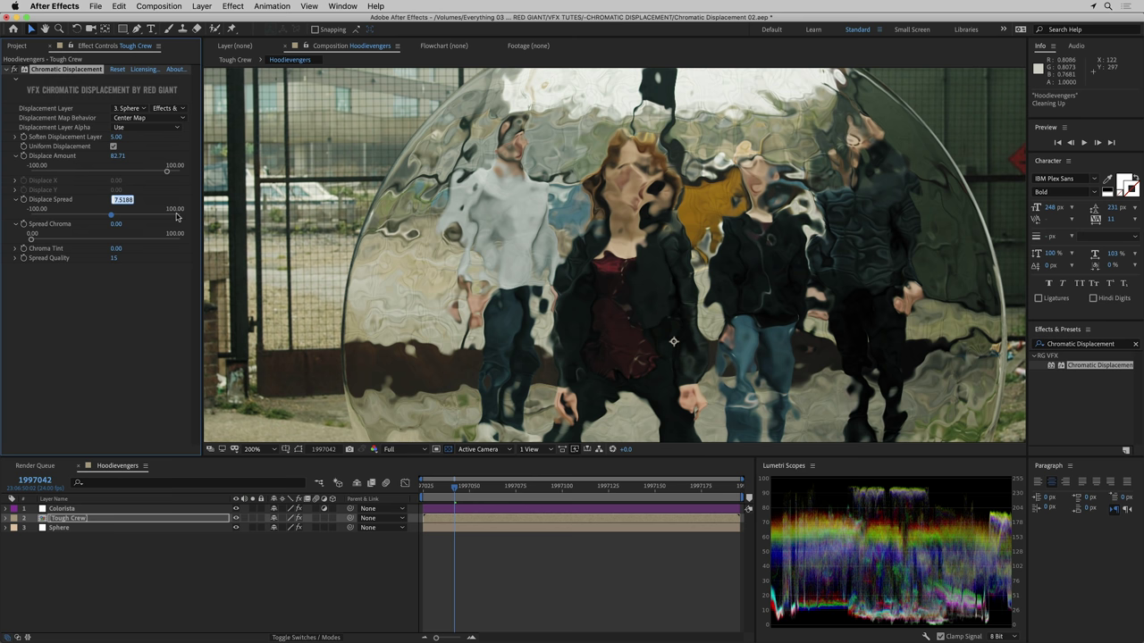
pyautogui.press('Return')
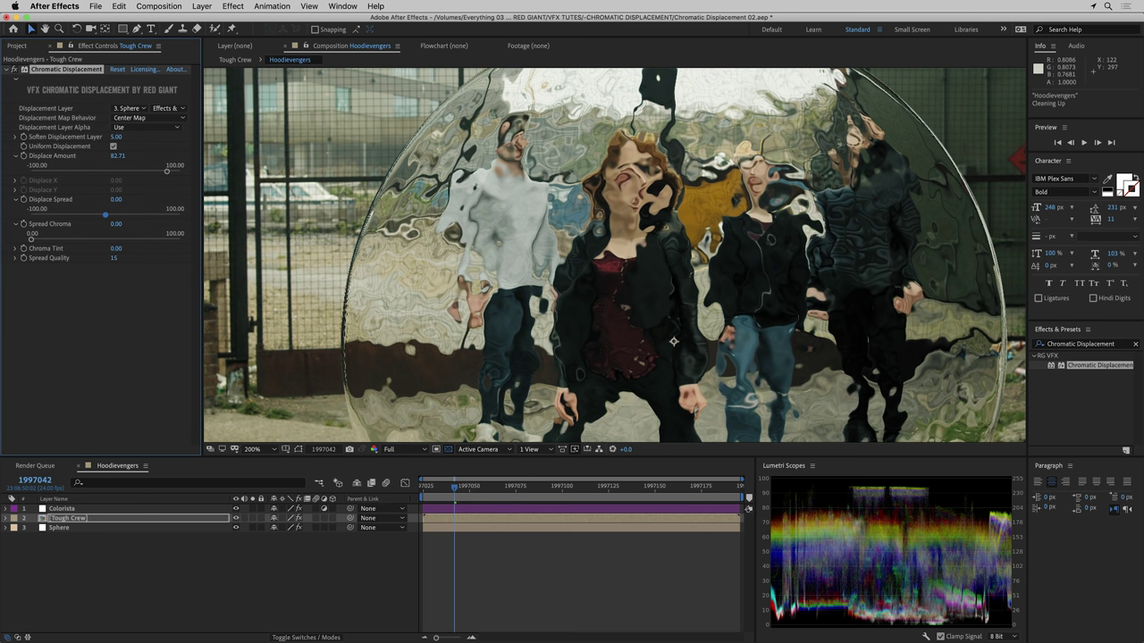
pyautogui.scroll(-1, 541, 187)
pyautogui.scroll(2, 710, 244)
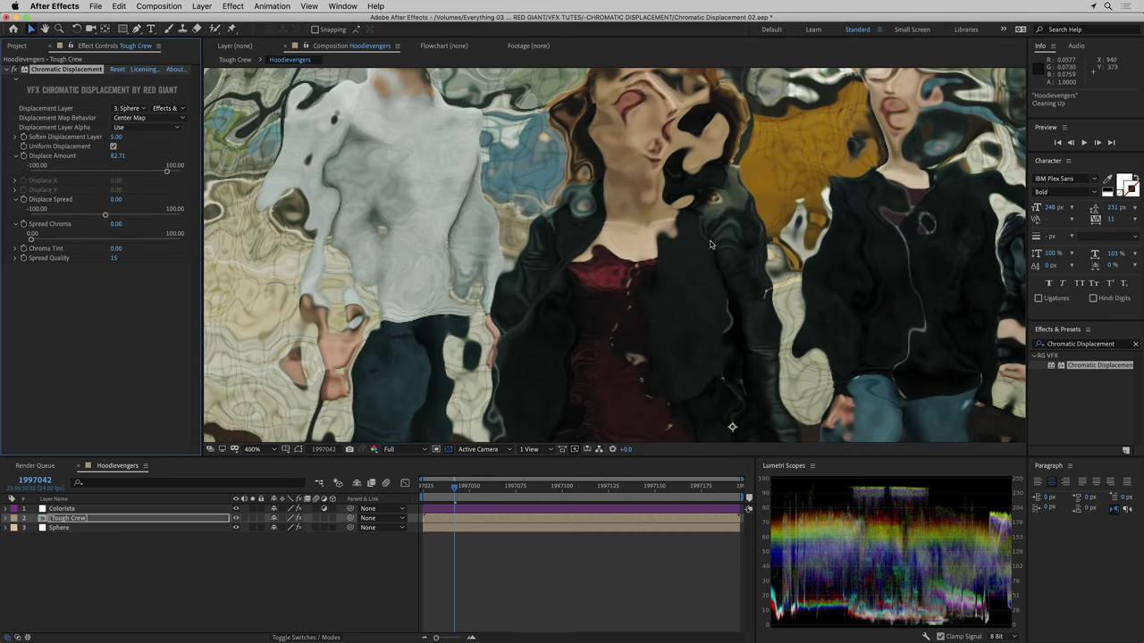
pyautogui.moveTo(698, 190); pyautogui.dragTo(643, 264)
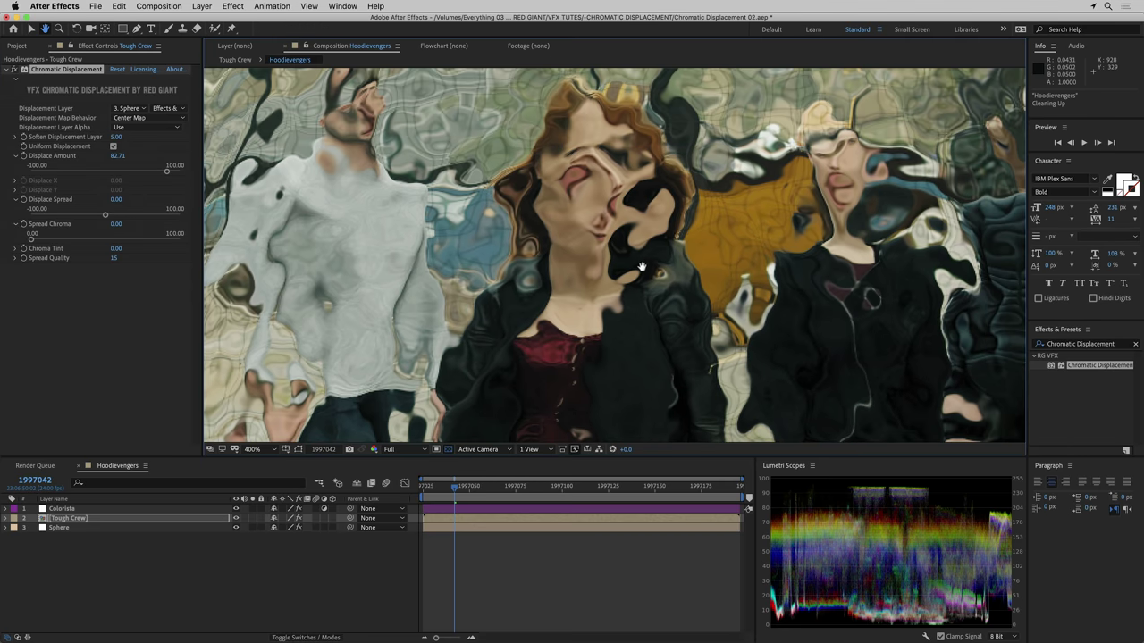
pyautogui.moveTo(122, 159); pyautogui.dragTo(142, 175)
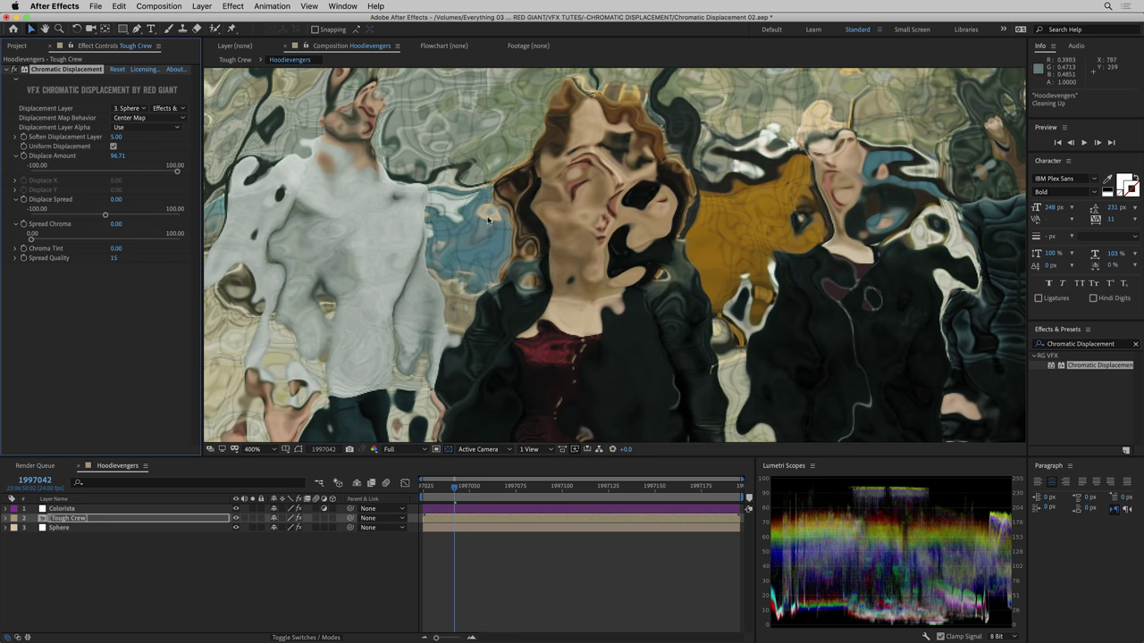
pyautogui.press('.')
pyautogui.press(',')
# Step: Set the Chromatic Displacement's Displace Spread to 12.03 and Spread Chroma to 100
pyautogui.moveTo(105, 216); pyautogui.dragTo(115, 218)
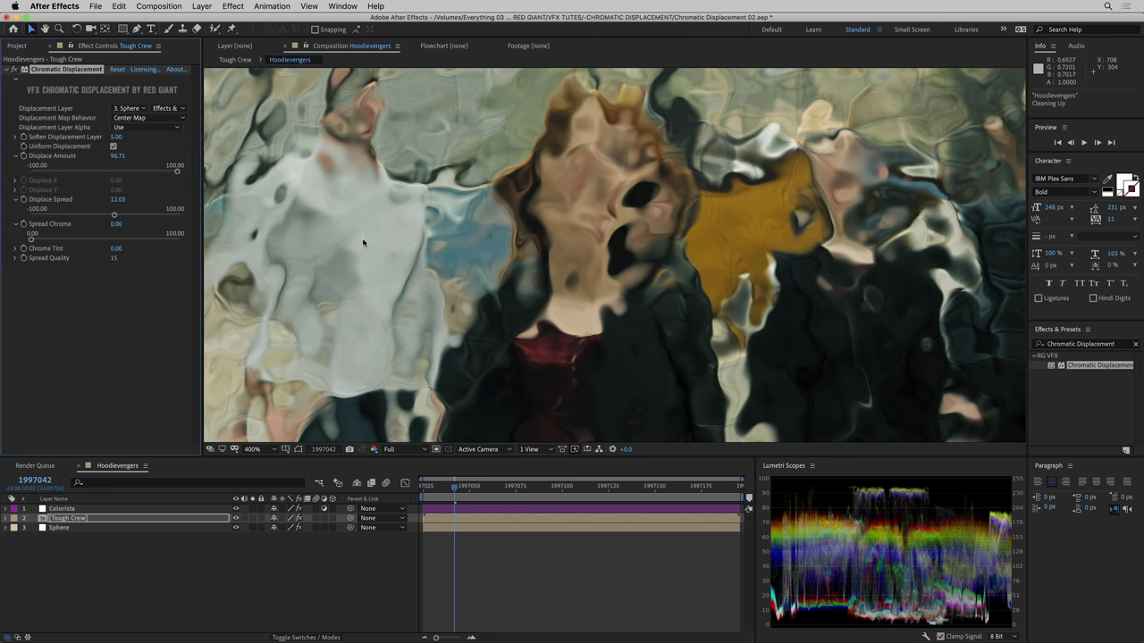
pyautogui.moveTo(39, 240); pyautogui.dragTo(210, 248)
# Step: Examine the colour fringing along the distorted edges of the band members up close
pyautogui.press(',')
pyautogui.press('space')
pyautogui.moveTo(711, 299); pyautogui.dragTo(690, 214)
pyautogui.press('v')
pyautogui.press('.')
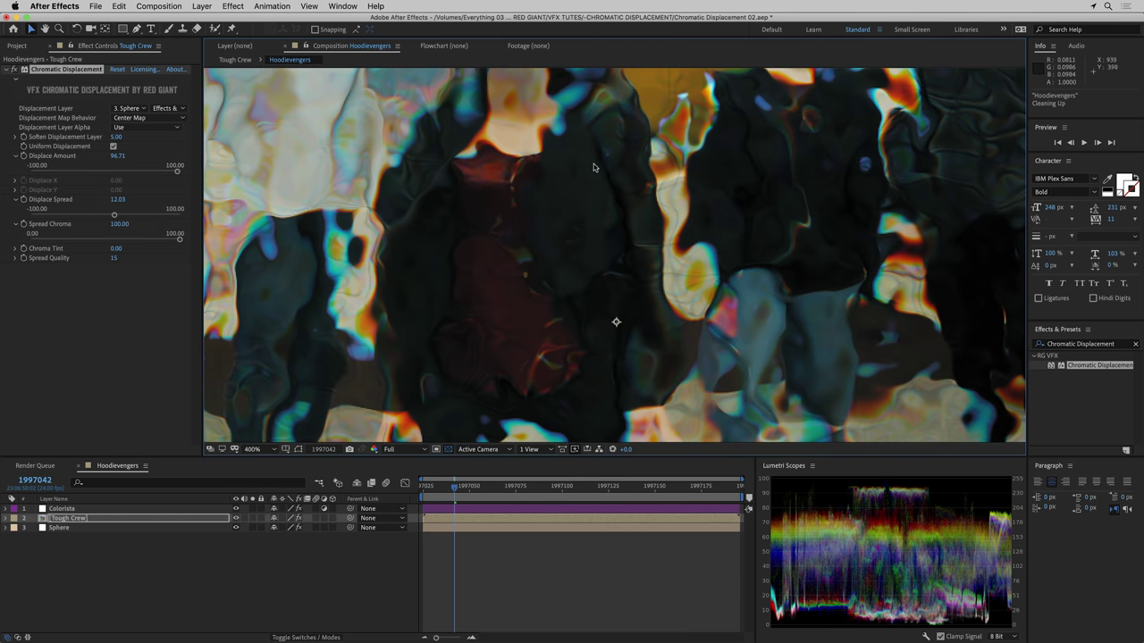
pyautogui.press('space')
pyautogui.moveTo(633, 146); pyautogui.dragTo(598, 327)
pyautogui.moveTo(723, 208); pyautogui.dragTo(489, 220)
pyautogui.press('.')
pyautogui.press('space')
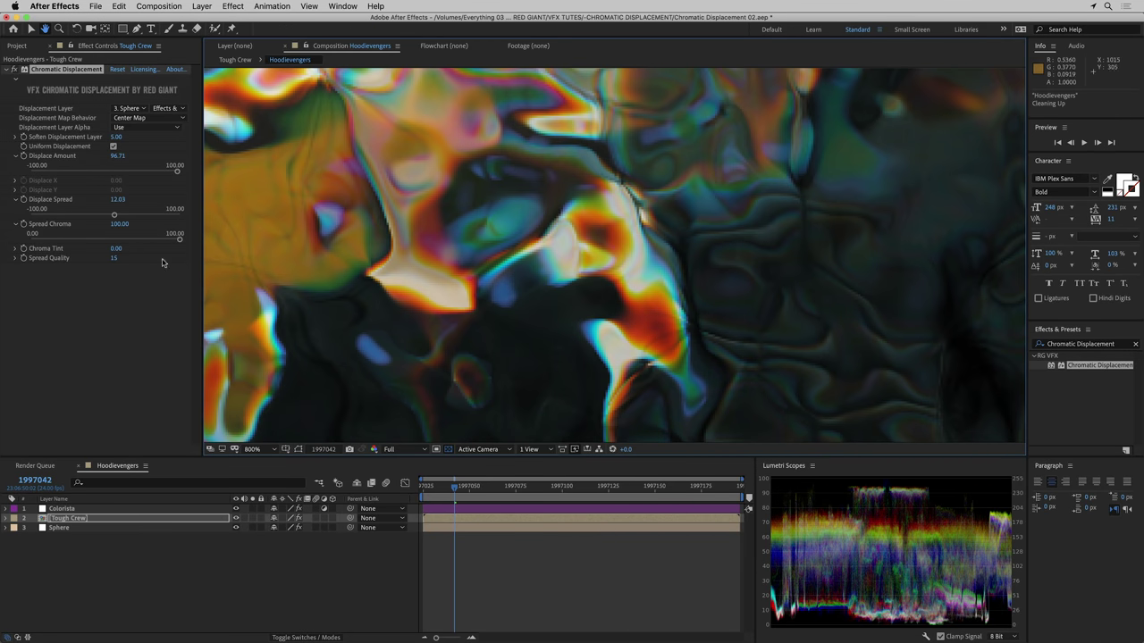
pyautogui.press('v')
# Step: Set the Chromatic Displacement's Chroma Tint to -100 while viewing the colour fringes up close
pyautogui.click(14, 248)
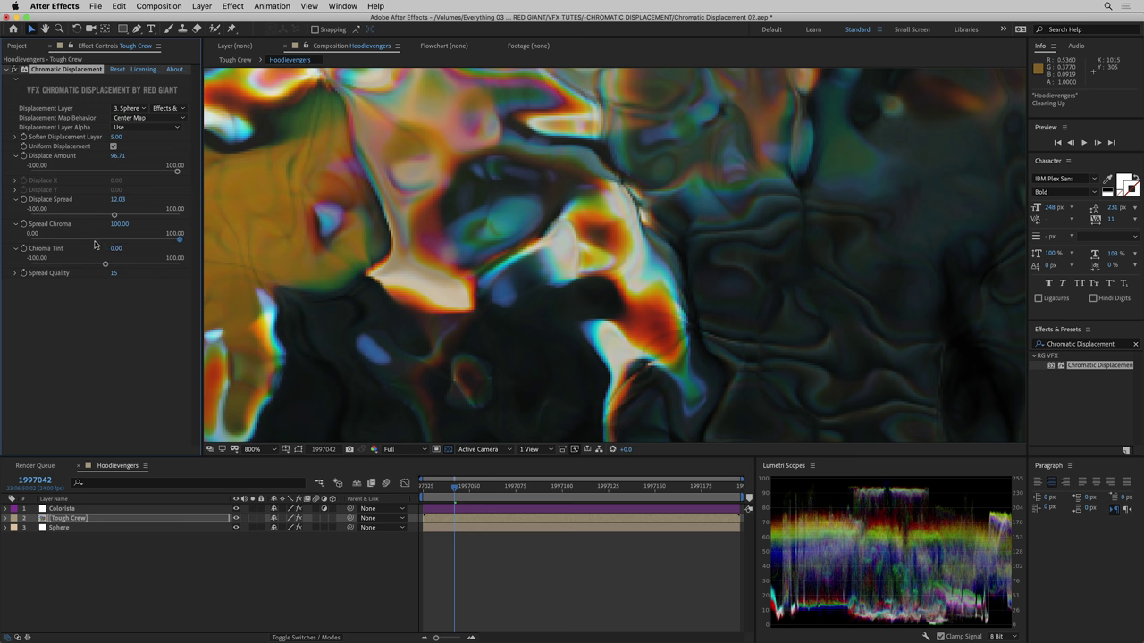
pyautogui.press('h')
pyautogui.moveTo(417, 212); pyautogui.dragTo(521, 136)
pyautogui.moveTo(857, 402); pyautogui.dragTo(599, 212)
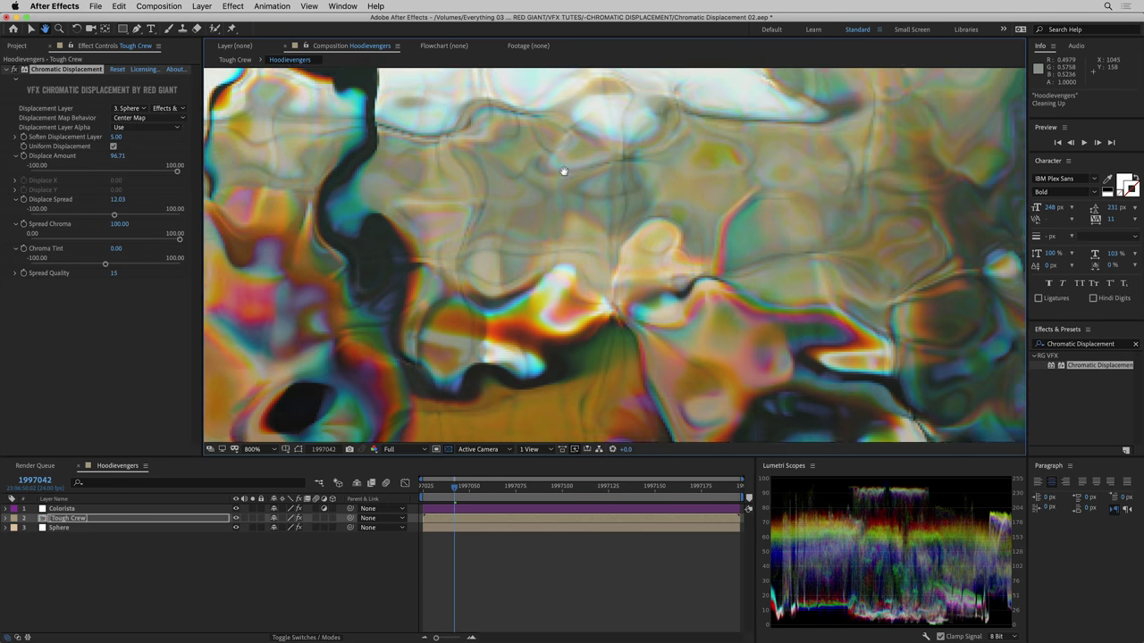
pyautogui.moveTo(893, 429); pyautogui.dragTo(689, 311)
pyautogui.moveTo(756, 373); pyautogui.dragTo(641, 174)
pyautogui.press('v')
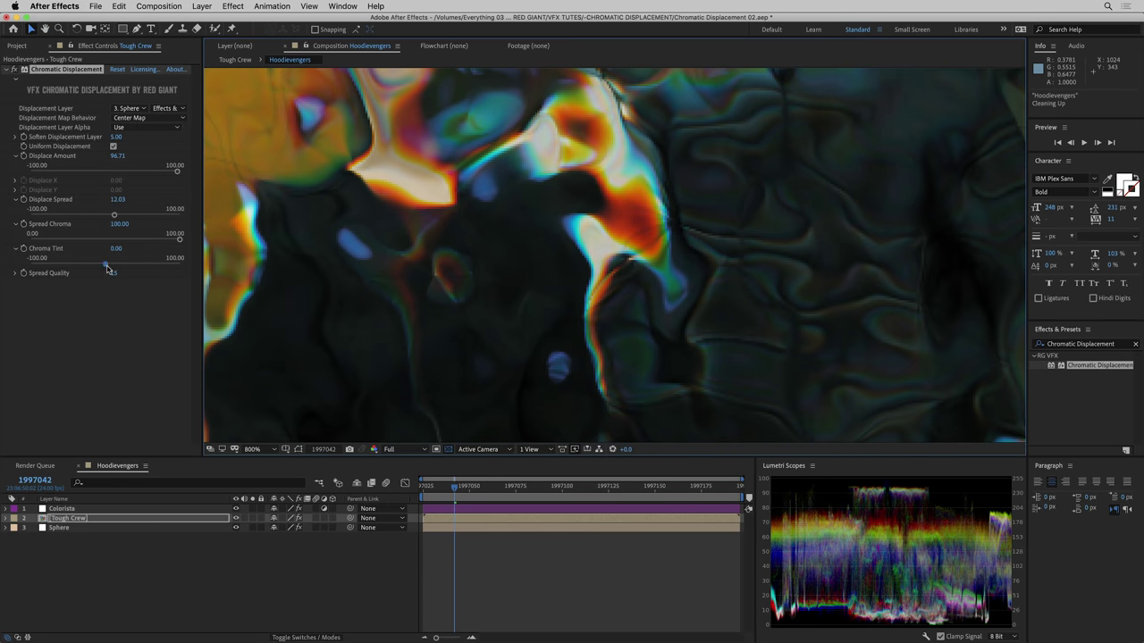
pyautogui.moveTo(106, 266); pyautogui.dragTo(52, 270)
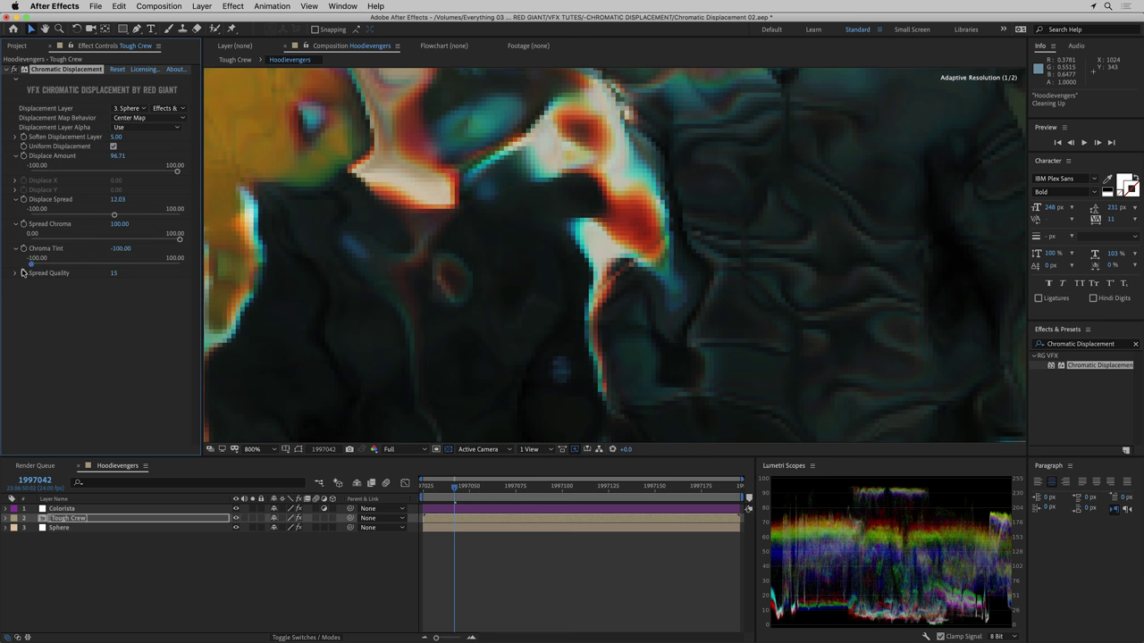
# Step: Inspect the tinted fringes in the bright sky area and set Chroma Tint to 100
pyautogui.press('space')
pyautogui.moveTo(542, 229); pyautogui.dragTo(810, 408)
pyautogui.moveTo(611, 289); pyautogui.dragTo(724, 411)
pyautogui.moveTo(607, 223); pyautogui.dragTo(749, 393)
pyautogui.moveTo(527, 224); pyautogui.dragTo(684, 400)
pyautogui.moveTo(636, 284); pyautogui.dragTo(658, 261)
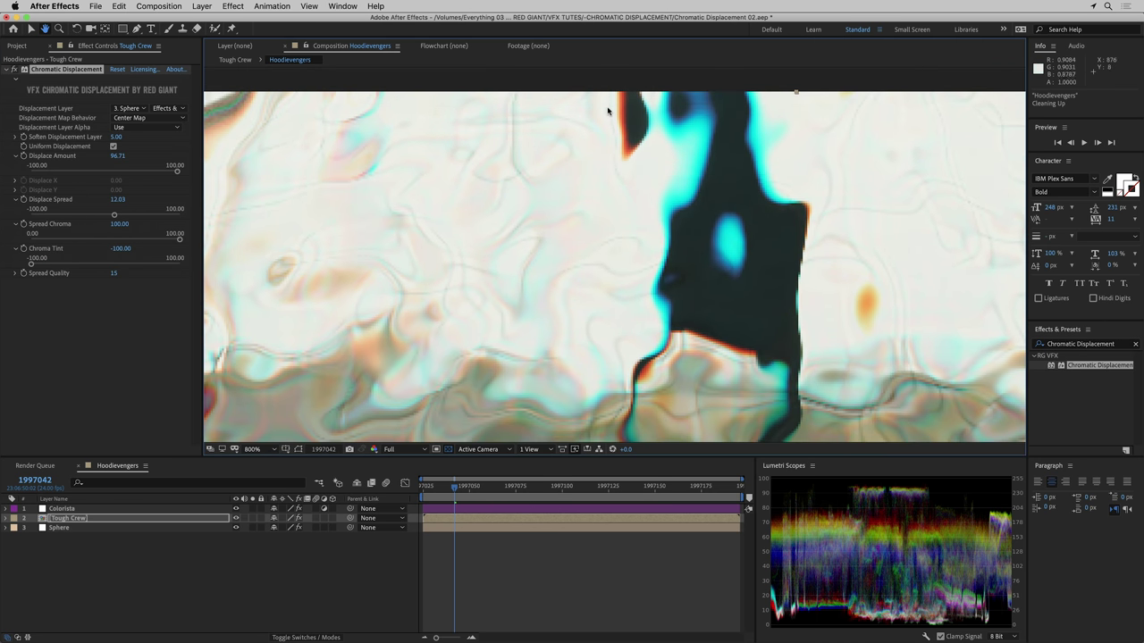
pyautogui.press('v')
pyautogui.moveTo(31, 264); pyautogui.dragTo(146, 267)
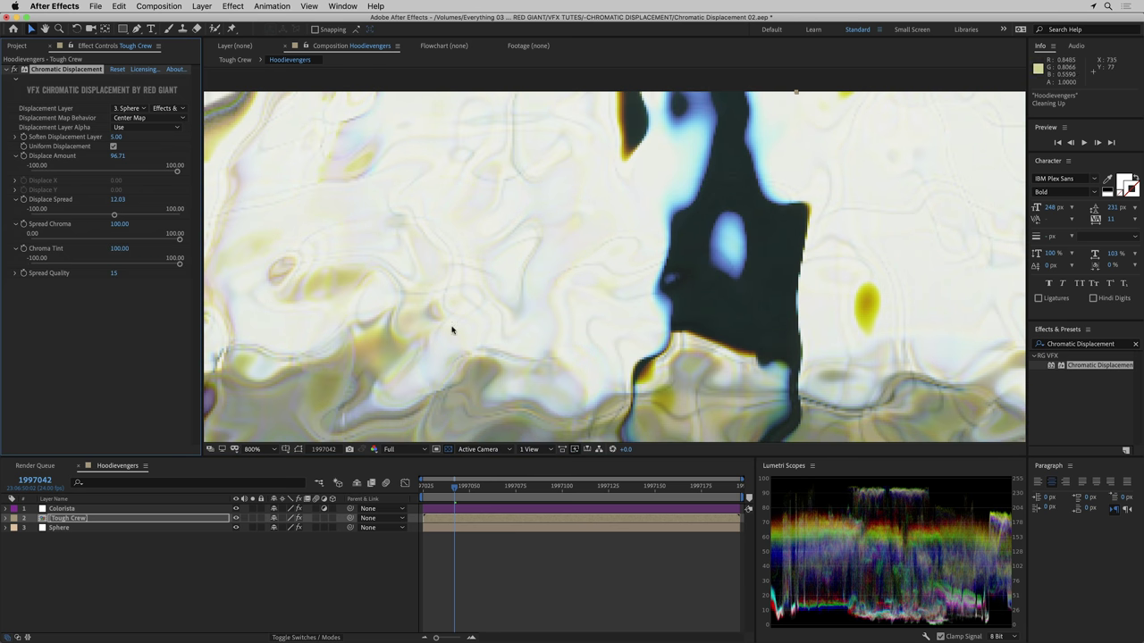
# Step: Set Chroma Tint to -30.83 and keep Spread Chroma at 100, judging the effect on the whole sphere
pyautogui.press(',')
pyautogui.press(',')
pyautogui.moveTo(623, 358); pyautogui.dragTo(588, 171)
pyautogui.moveTo(160, 265); pyautogui.dragTo(85, 276)
pyautogui.click(118, 240)
pyautogui.moveTo(172, 245); pyautogui.dragTo(189, 246)
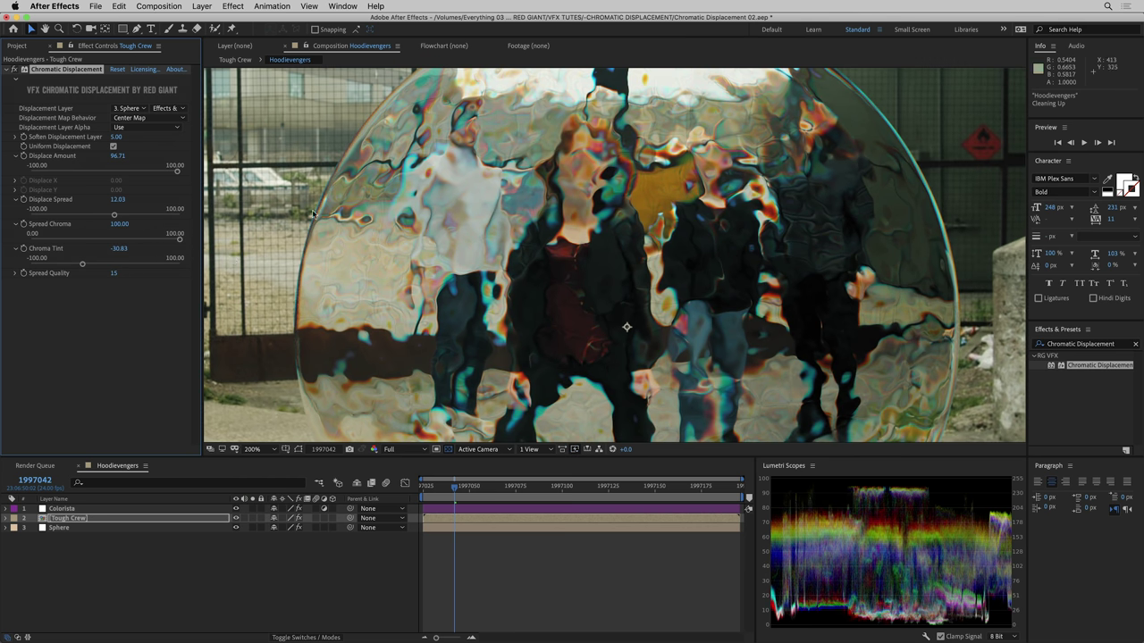
# Step: Set the Chromatic Displacement's Soften Displacement Layer to 0
pyautogui.click(14, 137)
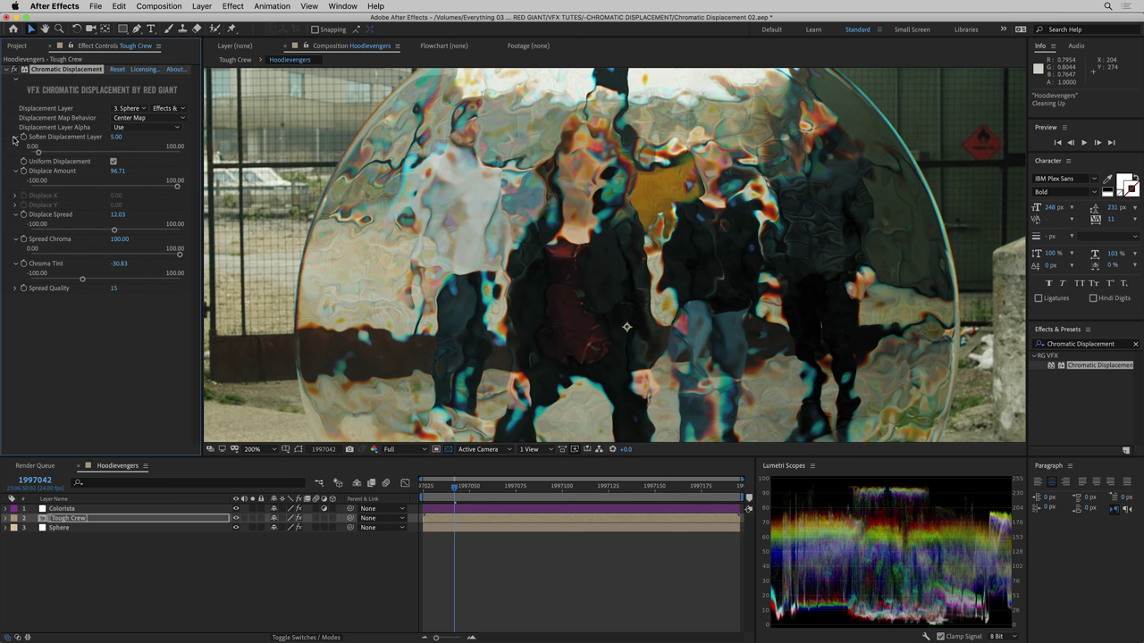
pyautogui.click(116, 136)
pyautogui.write('0')
pyautogui.press('Return')
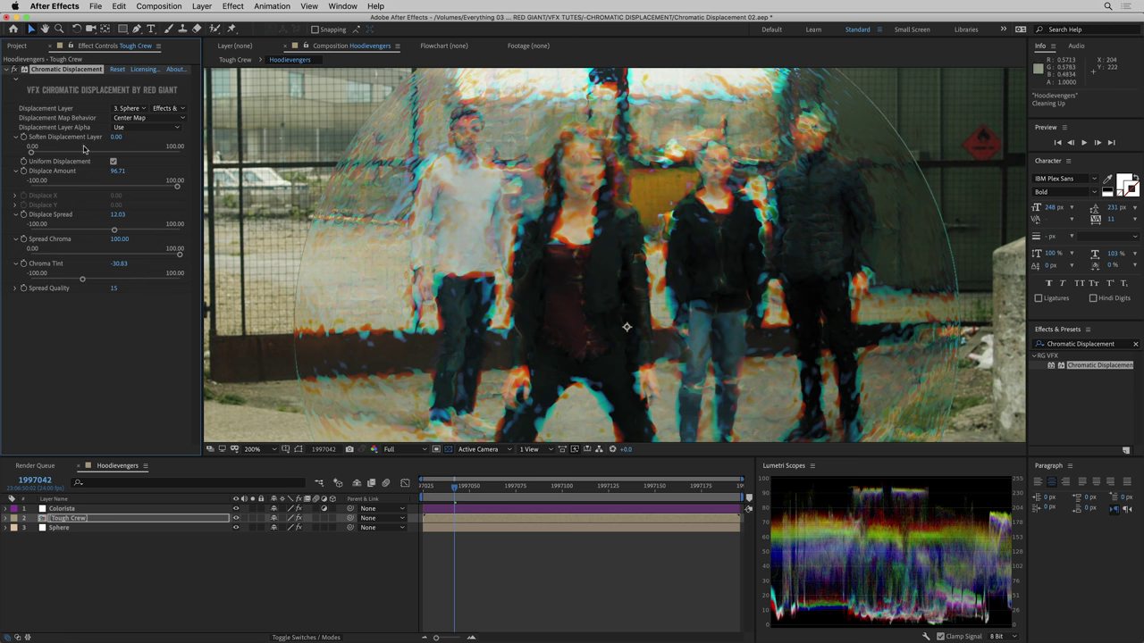
# Step: Set Soften Displacement Layer to 68, Displace Amount to 40.71 and Displace Spread to 172.80 for a smooth glass look
pyautogui.moveTo(32, 152); pyautogui.dragTo(197, 165)
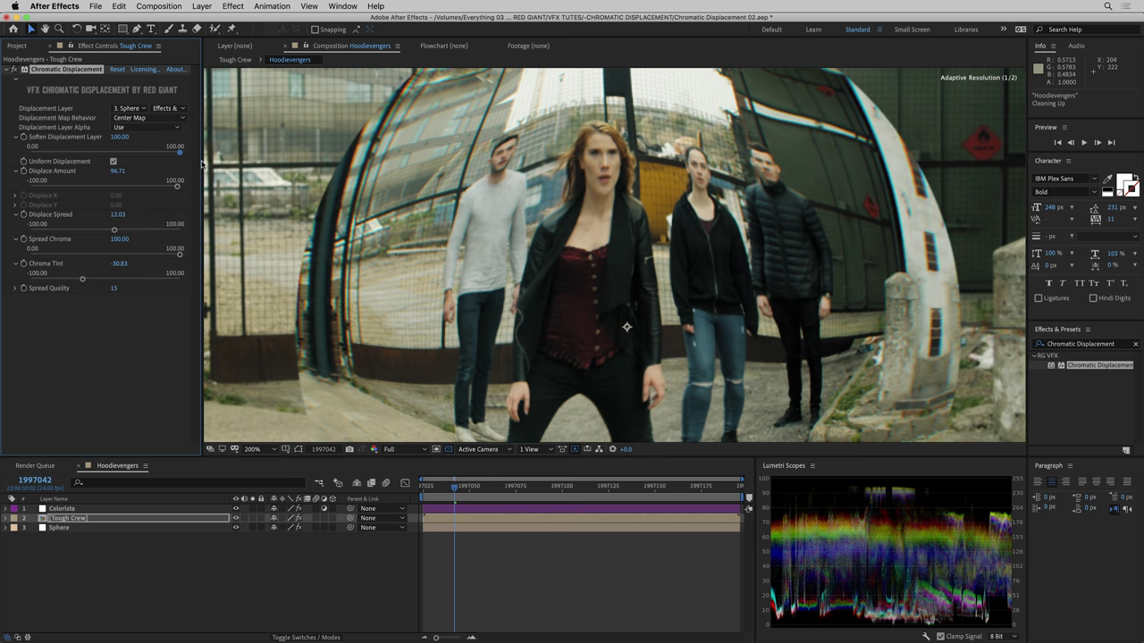
pyautogui.press(',')
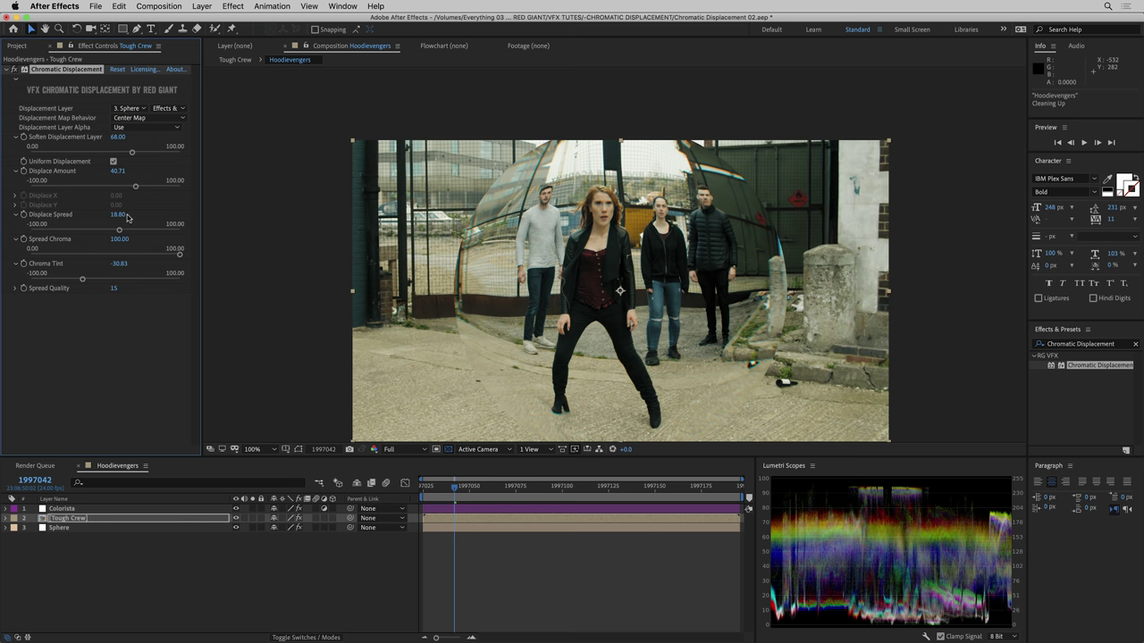
pyautogui.moveTo(136, 216); pyautogui.dragTo(213, 221)
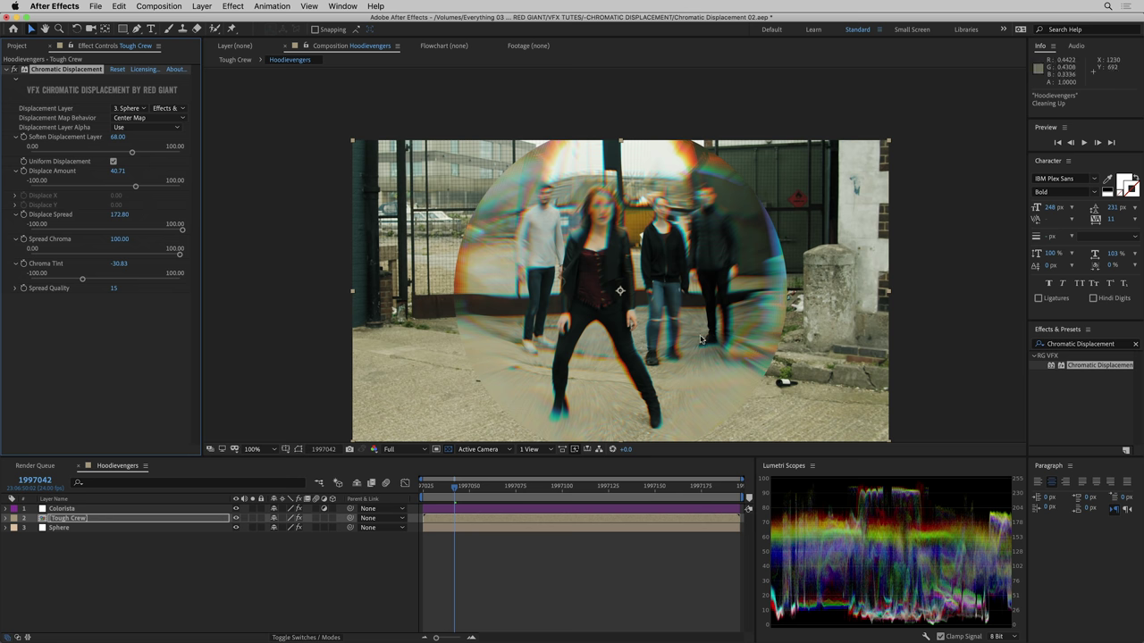
# Step: Set Spread Quality to 100 to smooth the stepping near the sphere's edge, and move the current time to frame 1997032
pyautogui.scroll(5, 753, 350)
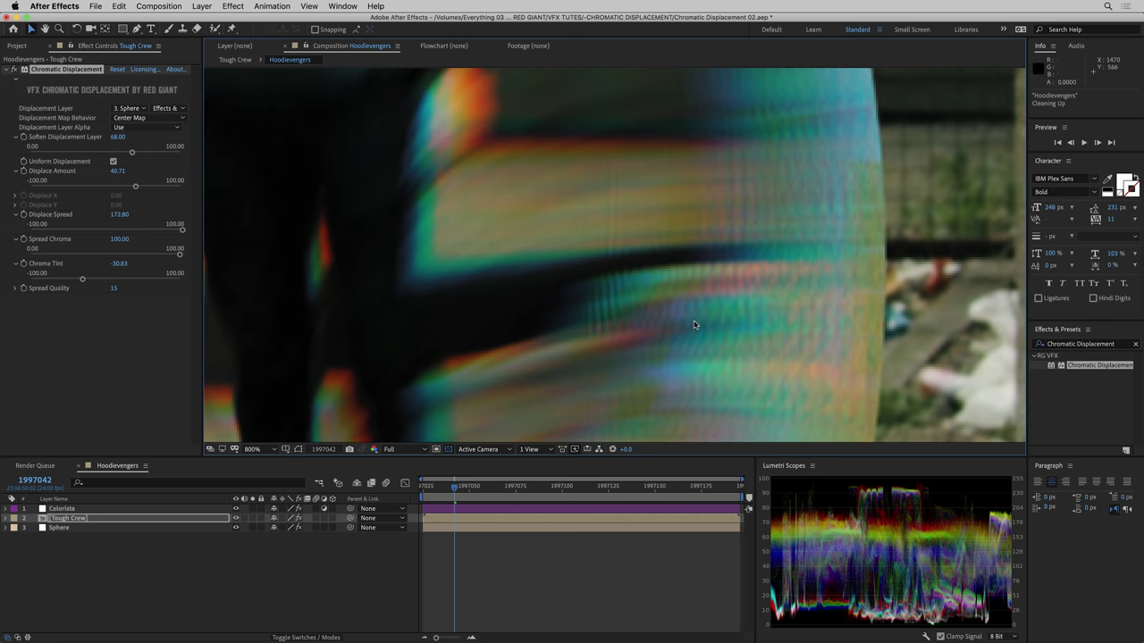
pyautogui.press('space')
pyautogui.moveTo(738, 302); pyautogui.dragTo(682, 250)
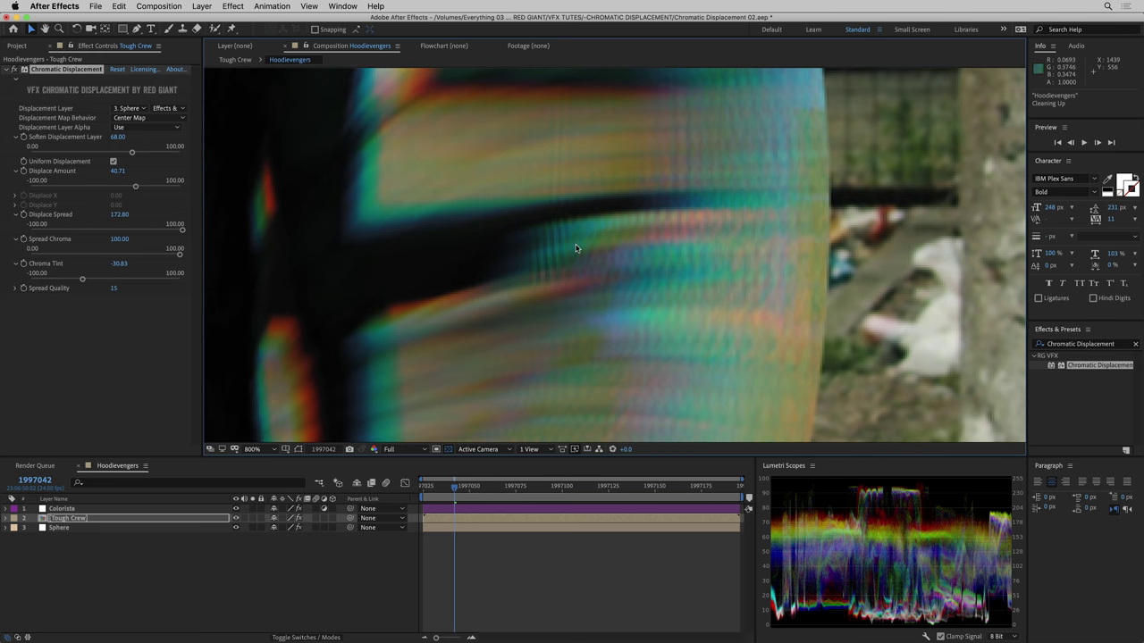
pyautogui.click(14, 289)
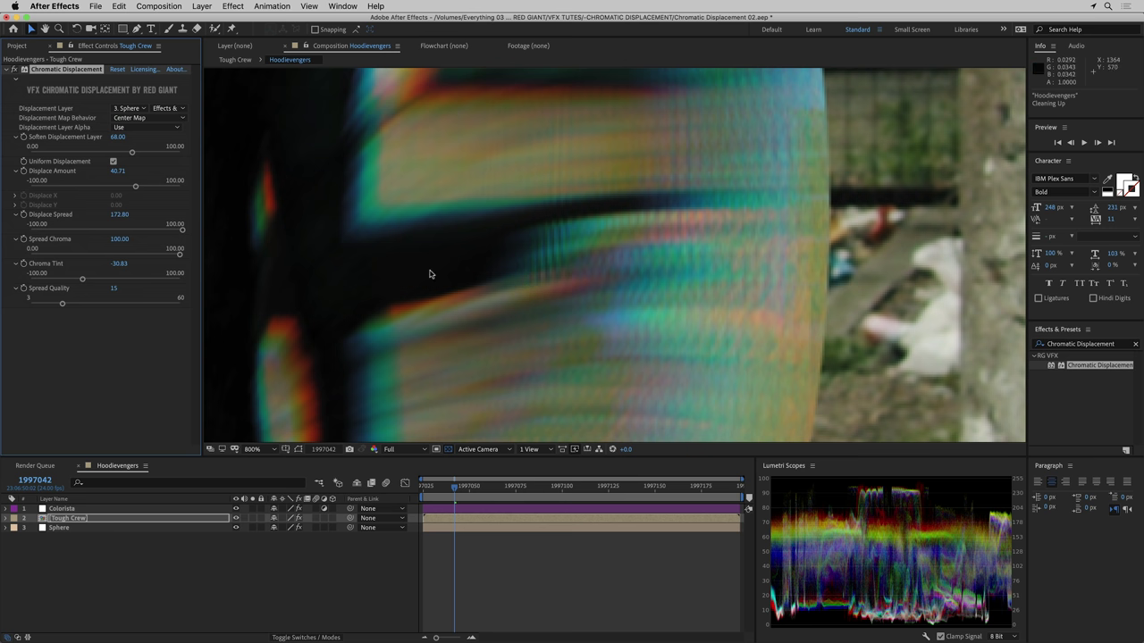
pyautogui.click(115, 289)
pyautogui.press('Return')
pyautogui.write('0')
pyautogui.press('Return')
pyautogui.moveTo(117, 287); pyautogui.dragTo(175, 290)
pyautogui.scroll(-4, 587, 277)
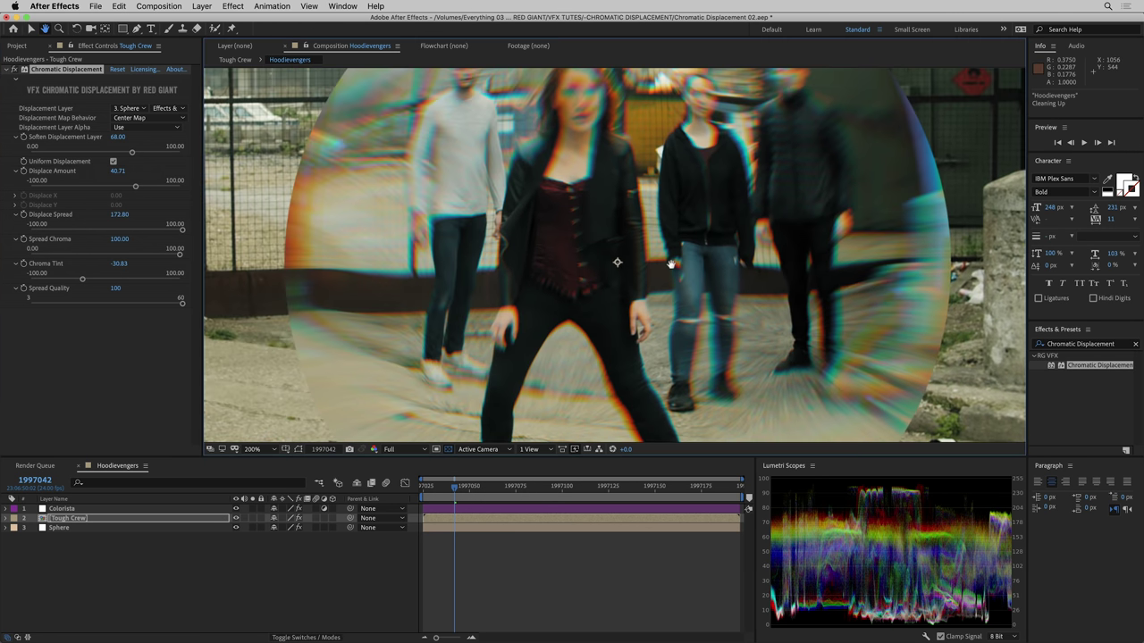
pyautogui.moveTo(670, 264); pyautogui.dragTo(675, 294)
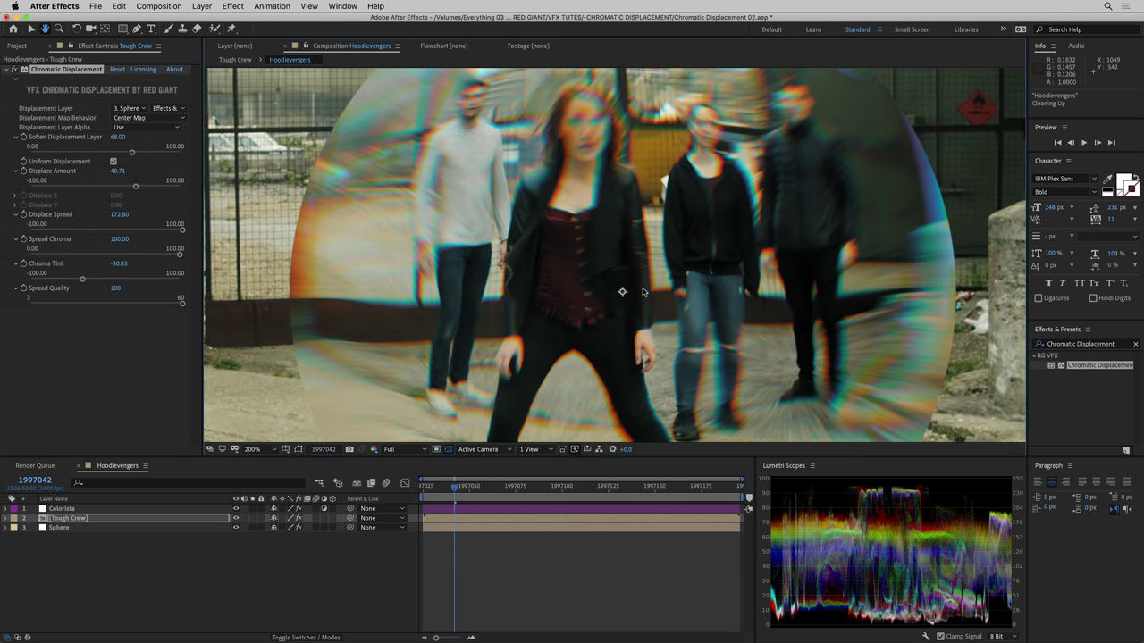
pyautogui.moveTo(426, 487)
pyautogui.mouseDown()
pyautogui.moveTo(480, 486)
pyautogui.moveTo(435, 487)
pyautogui.mouseUp()
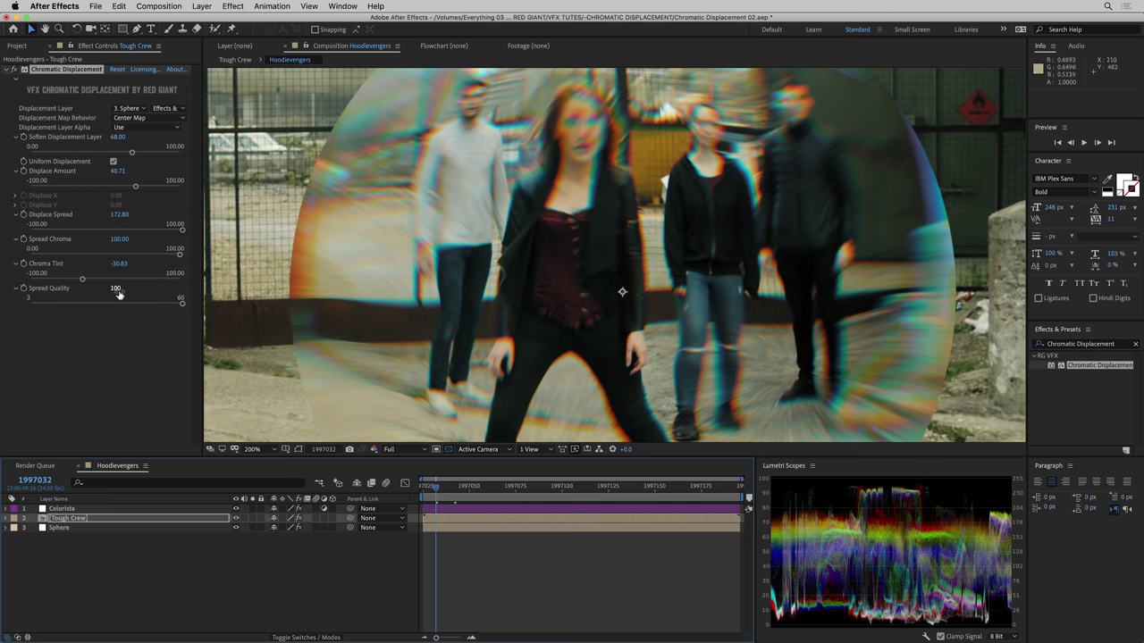
# Step: Set the Chromatic Displacement's Spread Quality to 60
pyautogui.moveTo(121, 292); pyautogui.dragTo(161, 293)
pyautogui.press(',')
pyautogui.press('.')
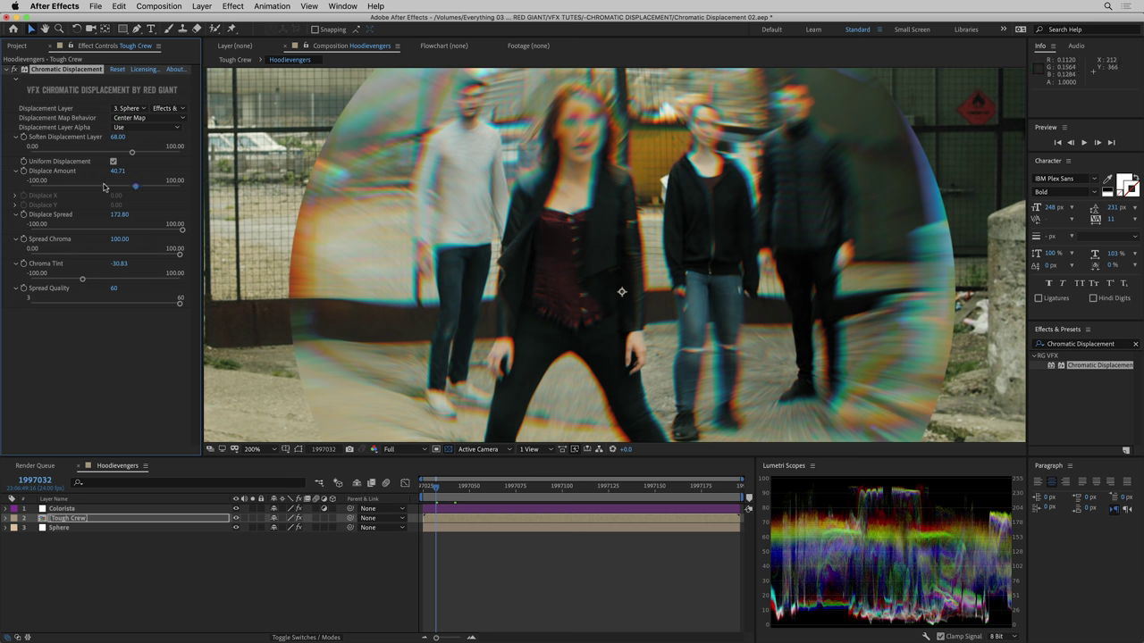
# Step: Set Displace Amount to -12.03, Soften Displacement Layer to 9.40 and Displace Spread to 40.60
pyautogui.moveTo(104, 186); pyautogui.dragTo(96, 186)
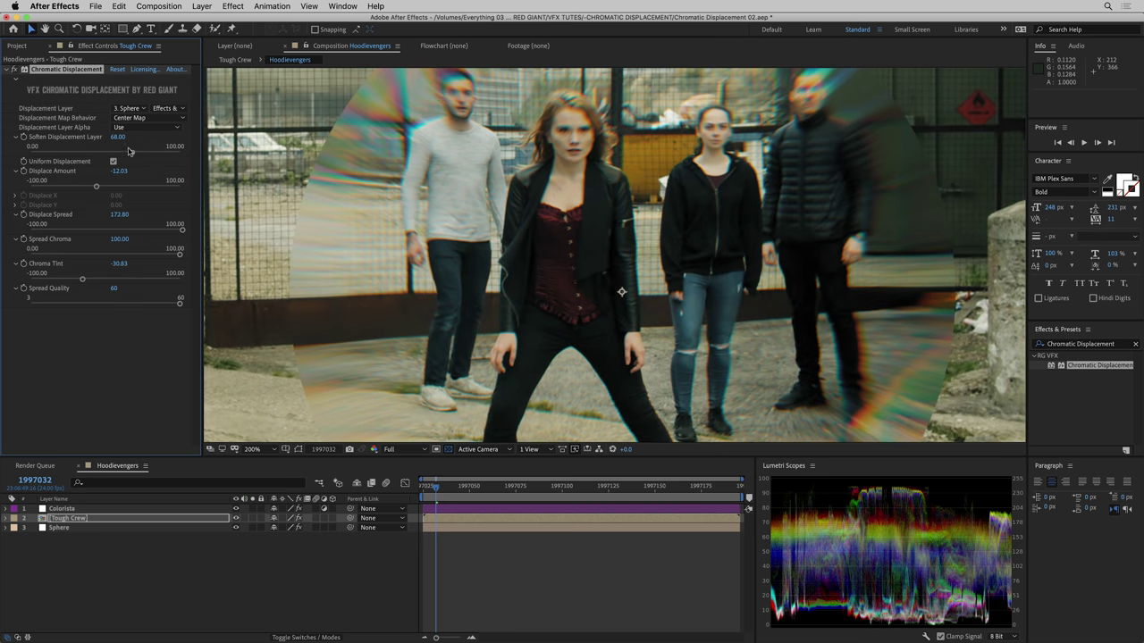
pyautogui.moveTo(128, 150); pyautogui.dragTo(45, 154)
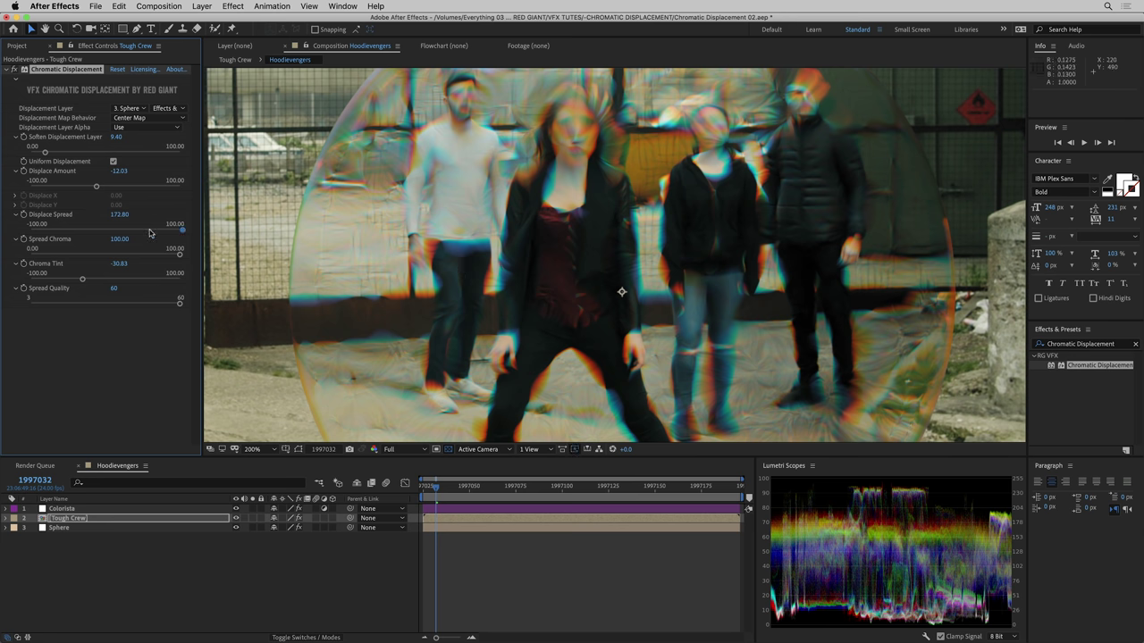
pyautogui.click(135, 230)
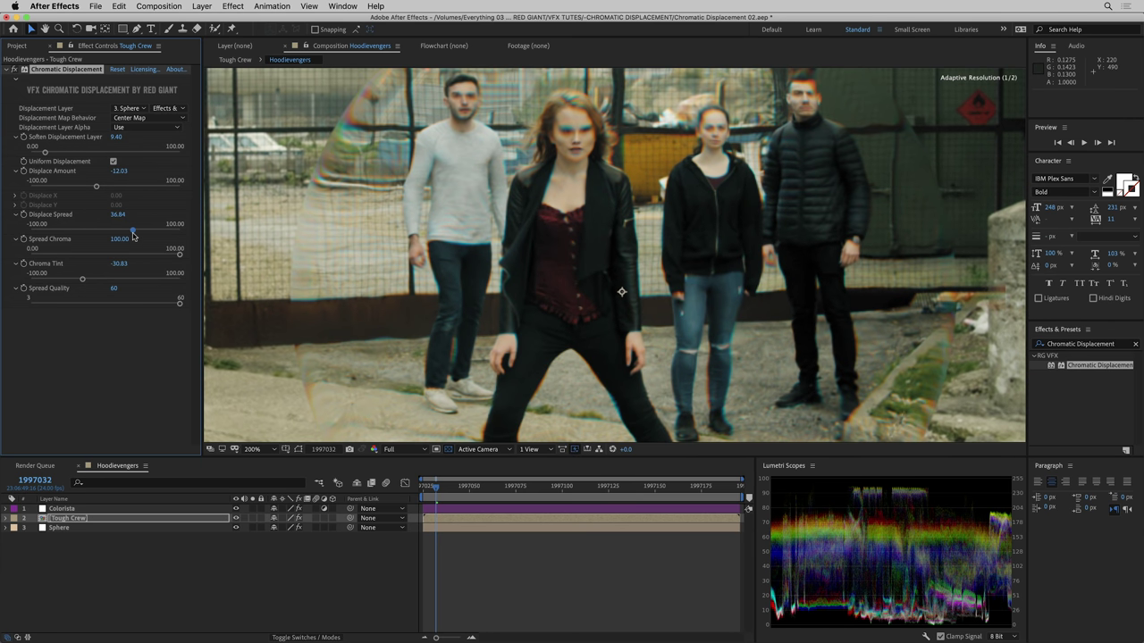
# Step: Set Displace Spread to 10 and Displace Amount to 87.22 for a thick, rippled glass look
pyautogui.moveTo(103, 188); pyautogui.dragTo(175, 186)
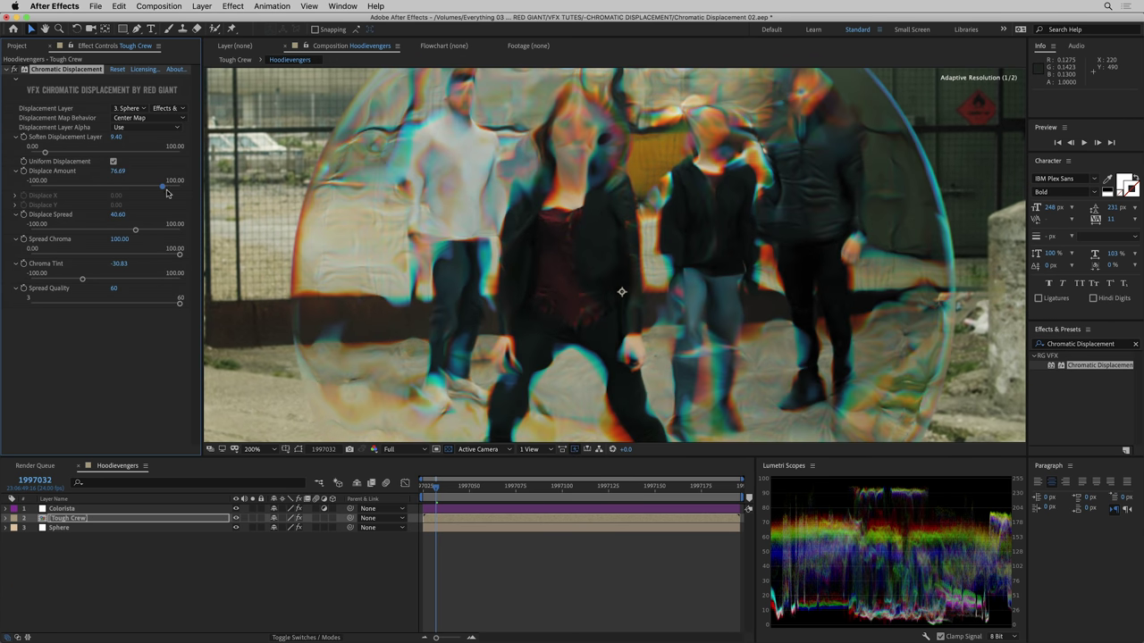
pyautogui.click(124, 214)
pyautogui.write('10')
pyautogui.press('Return')
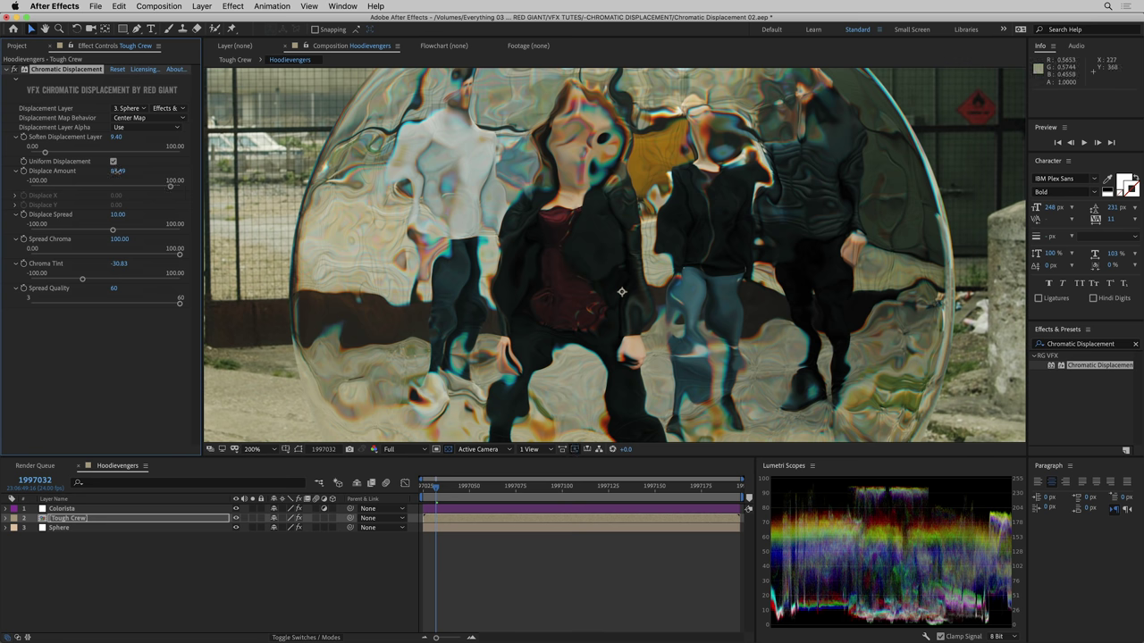
pyautogui.moveTo(117, 170); pyautogui.dragTo(171, 198)
pyautogui.scroll(-1, 631, 297)
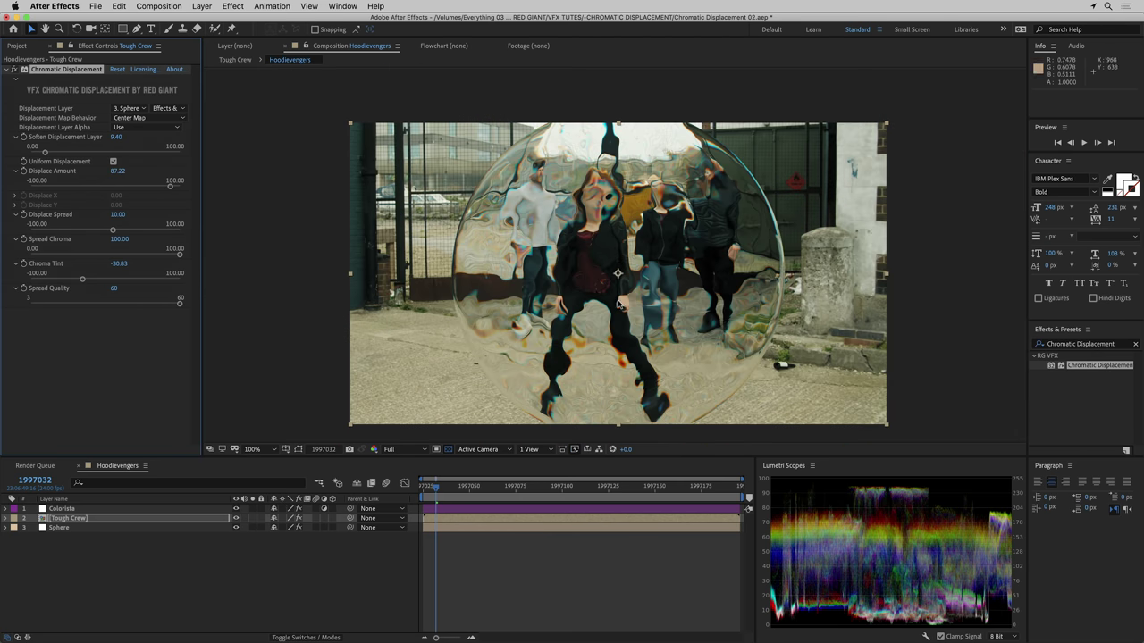
# Step: Pre-compose the Sphere layer as Sphere Comp 1 with all attributes moved, leaving only the Colorista and Tough Crew layers visible
pyautogui.moveTo(236, 508); pyautogui.dragTo(236, 518)
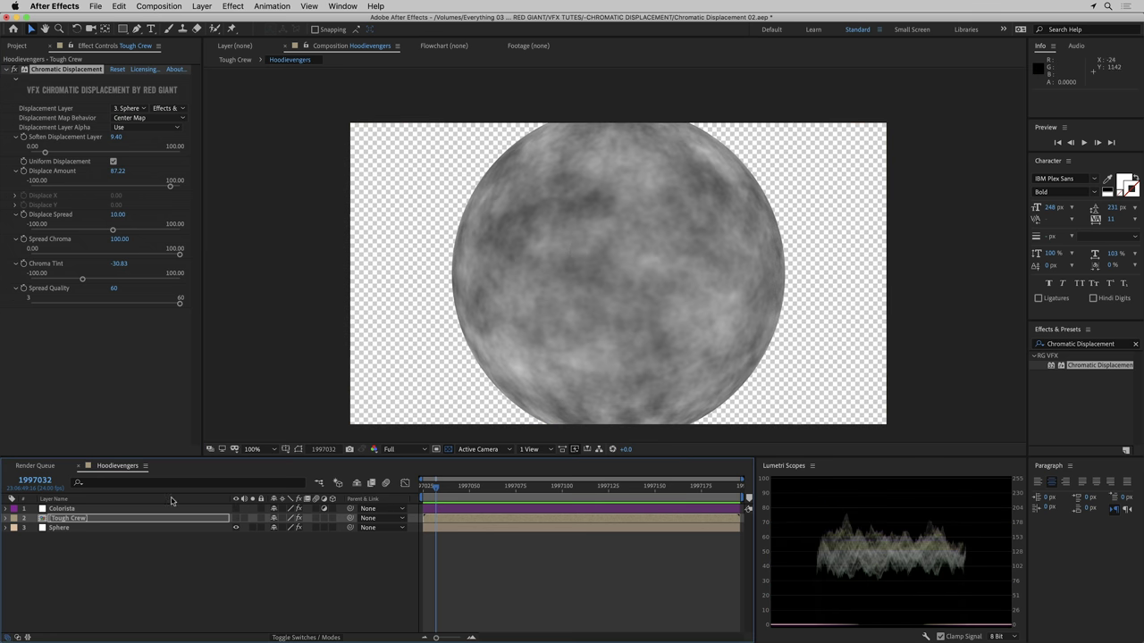
pyautogui.click(63, 528)
pyautogui.press('shift+super+c')
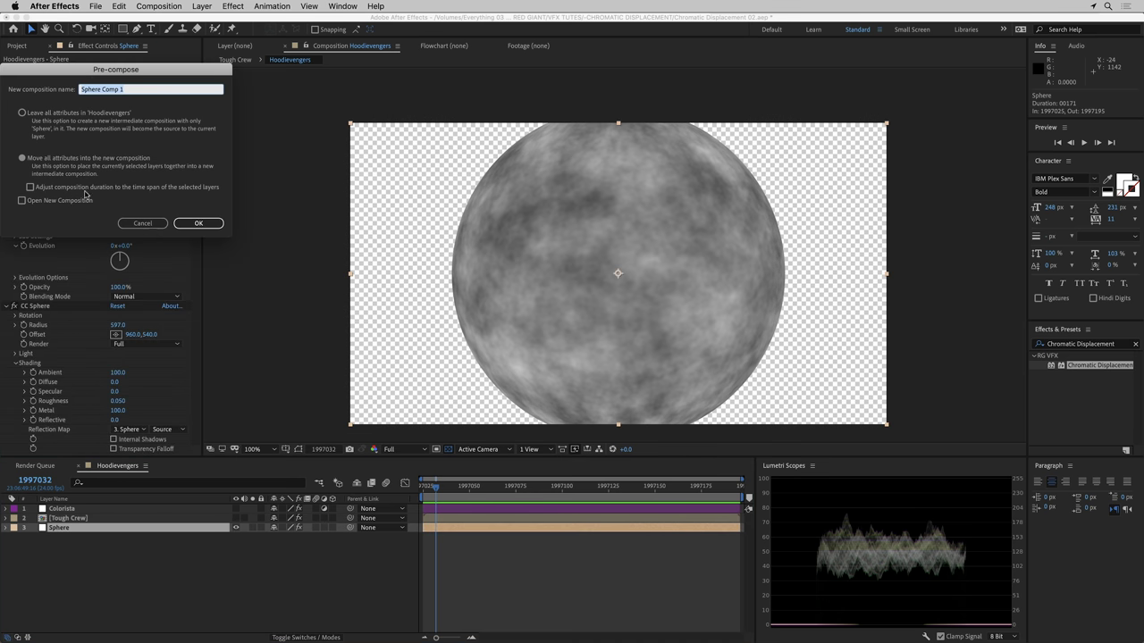
pyautogui.click(195, 223)
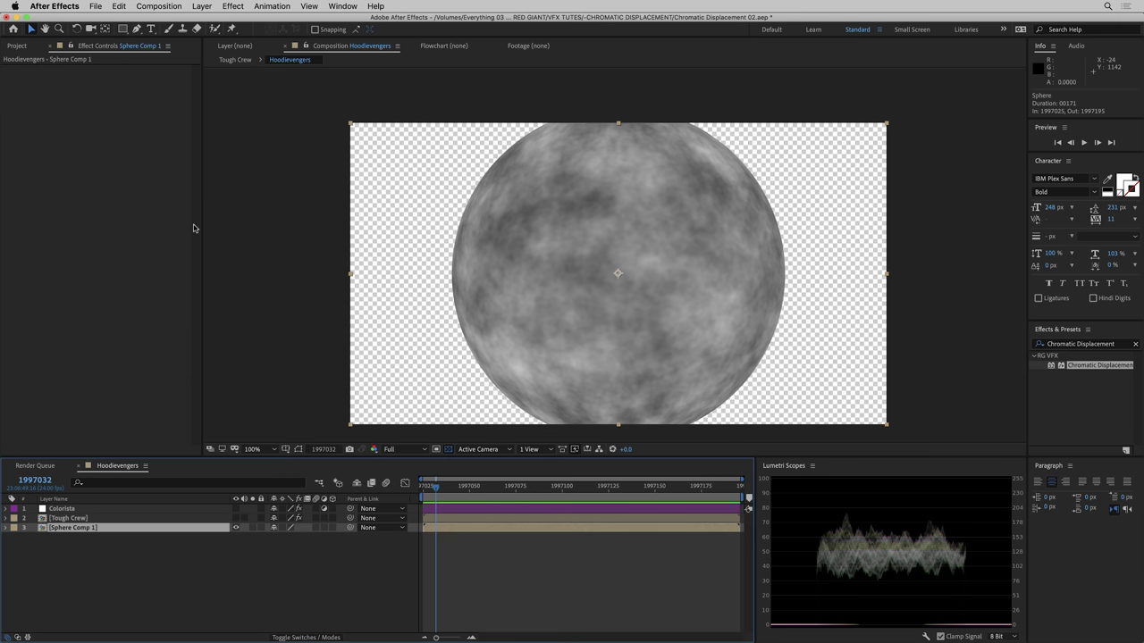
pyautogui.click(87, 518)
pyautogui.click(236, 519)
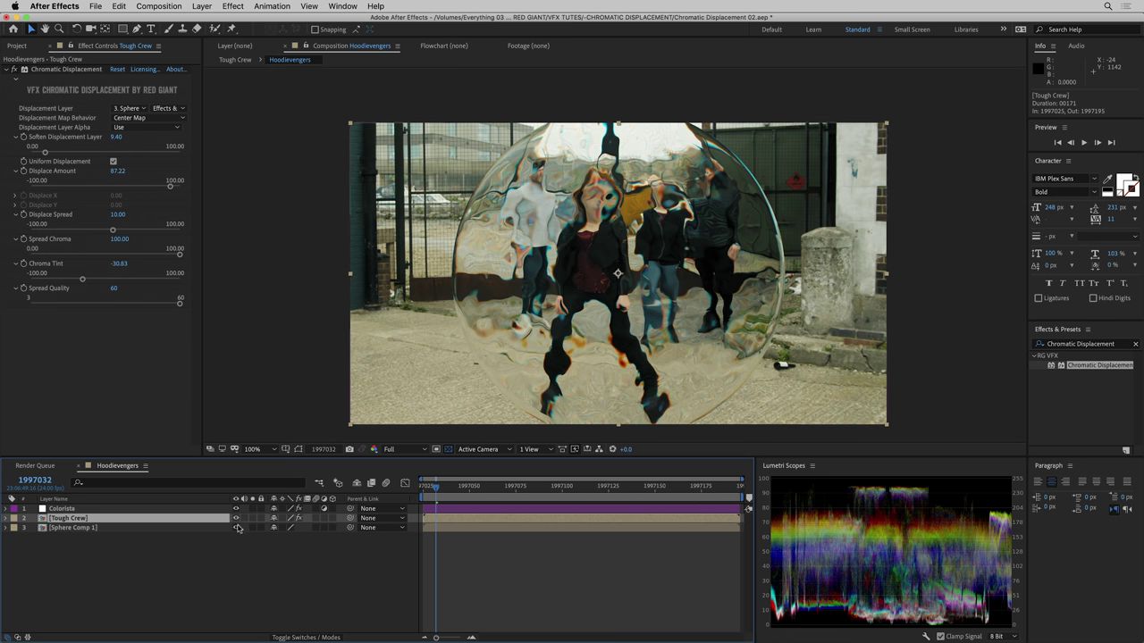
# Step: Add a text layer reading "Hi." above the Sphere layer inside Sphere Comp 1
pyautogui.doubleClick(93, 528)
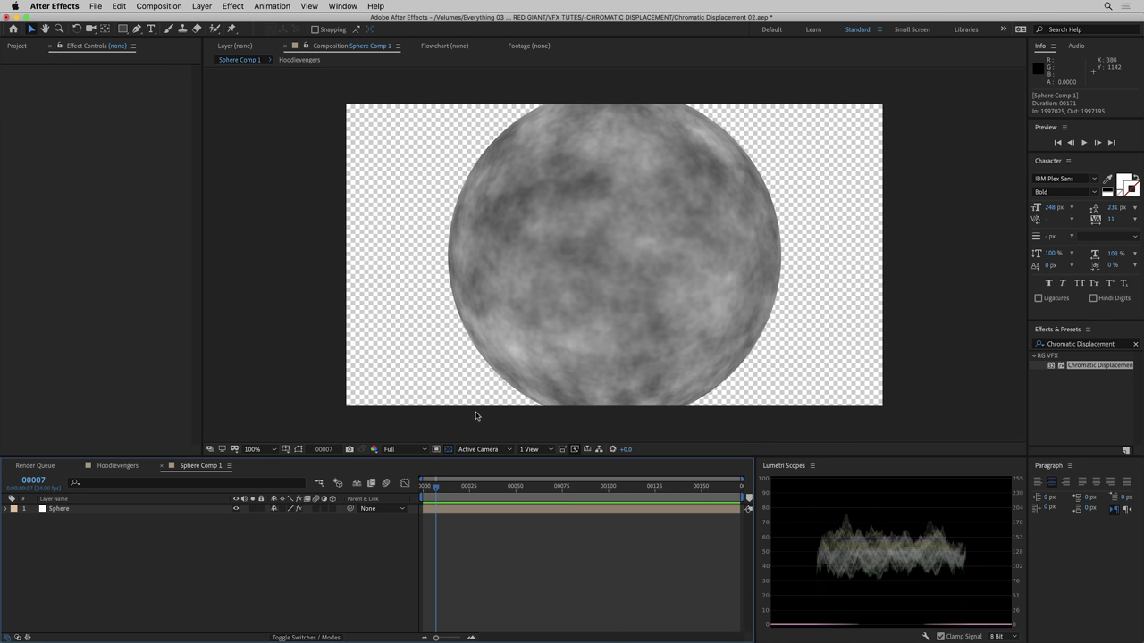
pyautogui.click(186, 4)
pyautogui.moveTo(233, 19)
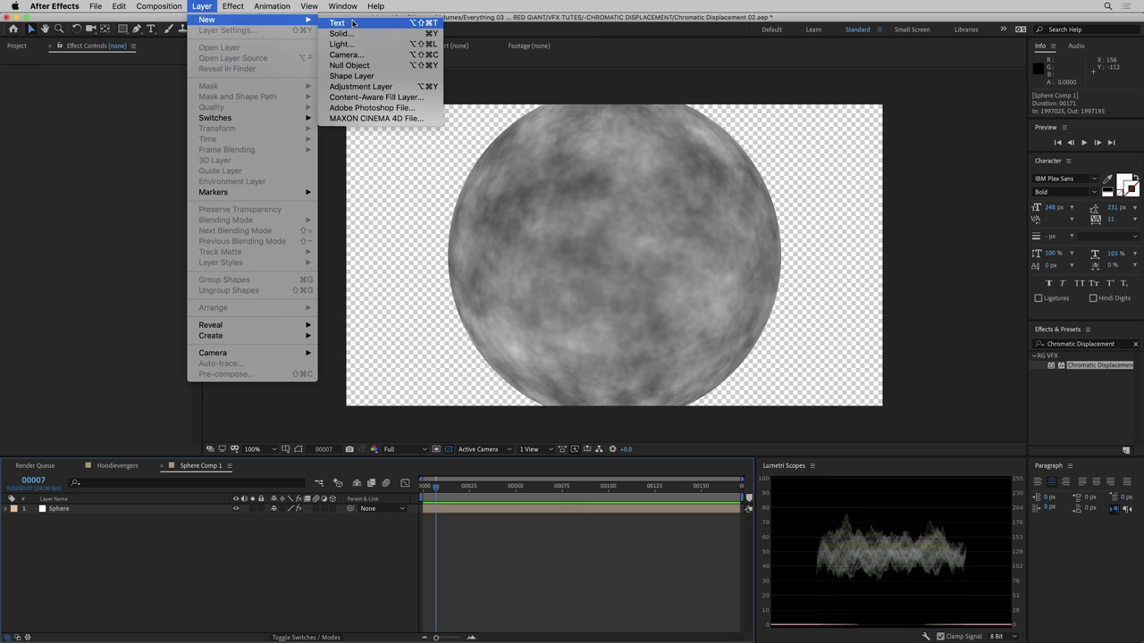
pyautogui.click(353, 23)
pyautogui.write('Hi.')
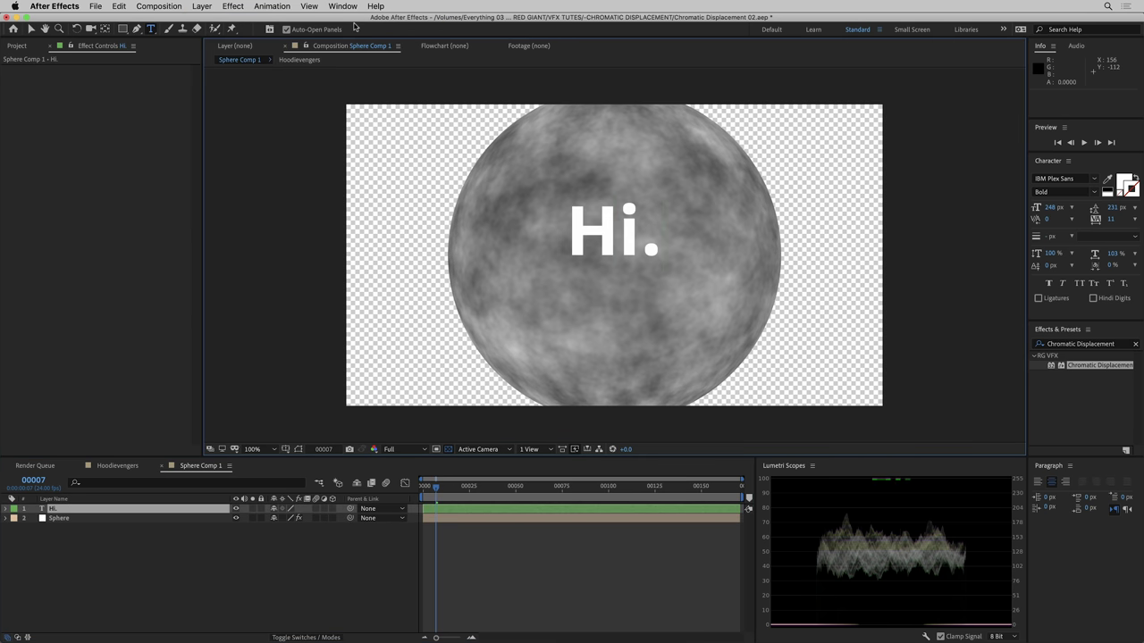
pyautogui.press('KP_Enter')
# Step: Hide the Sphere layer in Sphere Comp 1 and examine the text's displacement up close in the Hoodievengers composition
pyautogui.click(106, 465)
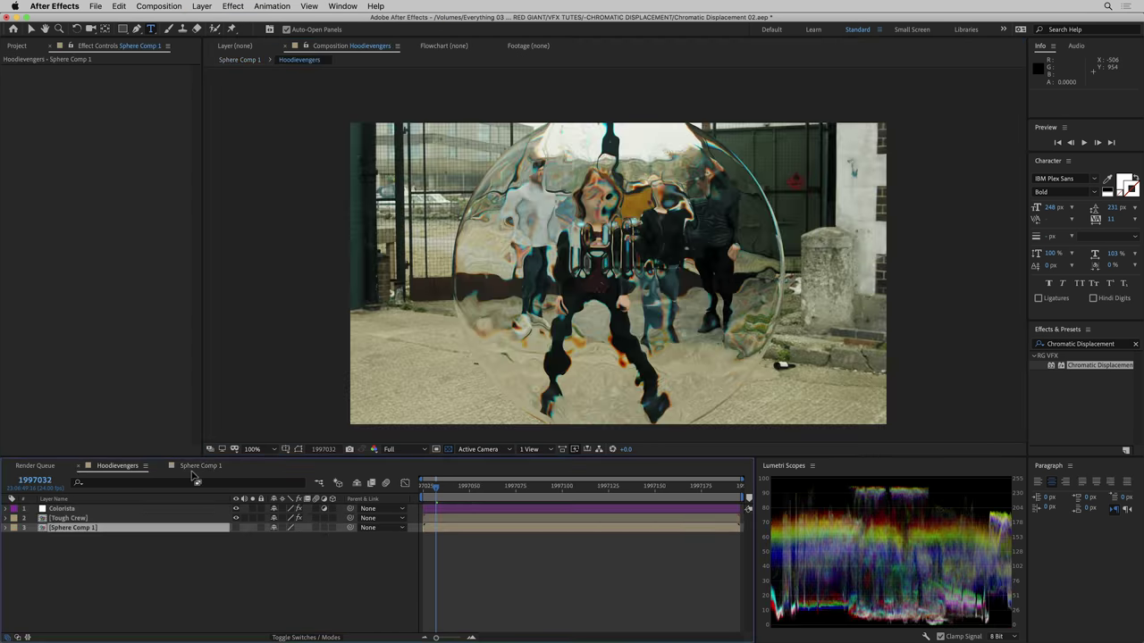
pyautogui.scroll(1, 601, 255)
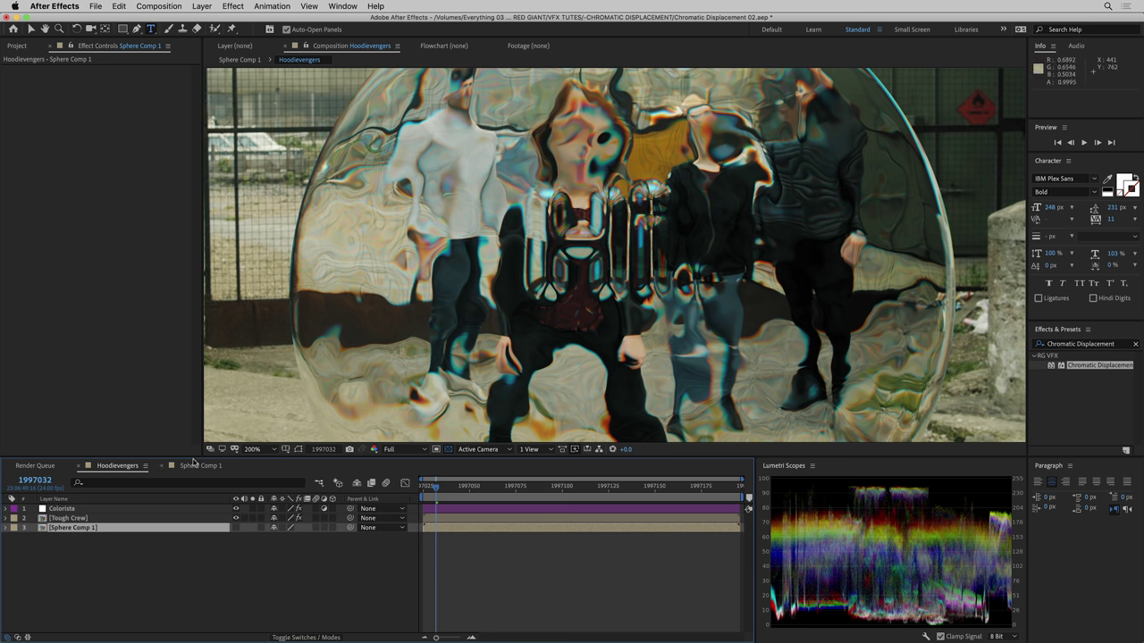
pyautogui.click(193, 464)
pyautogui.click(236, 518)
pyautogui.click(125, 465)
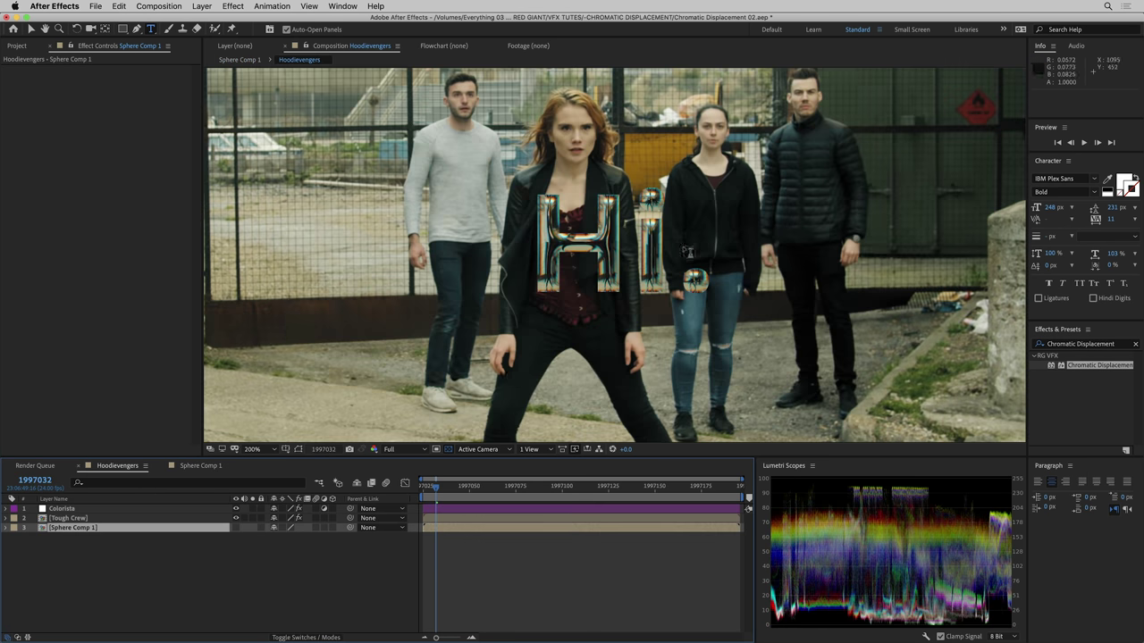
pyautogui.scroll(1, 575, 223)
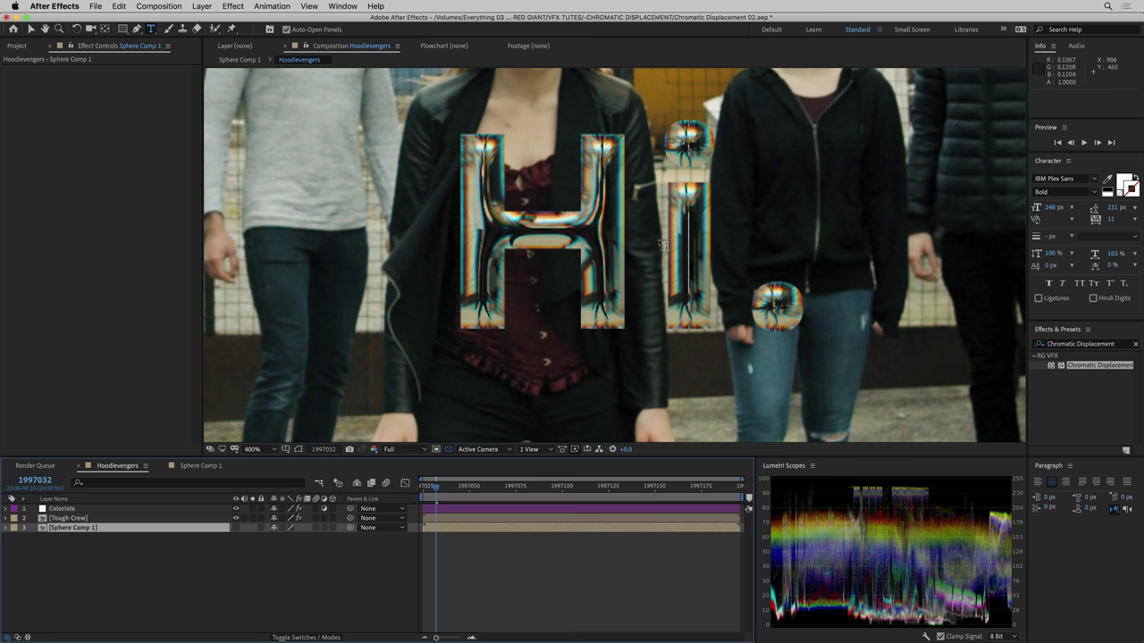
pyautogui.scroll(-1, 575, 217)
pyautogui.press('.')
# Step: Enlarge the "Hi." text in Sphere Comp 1 to fill most of the frame and move it to position 946, 958
pyautogui.click(213, 465)
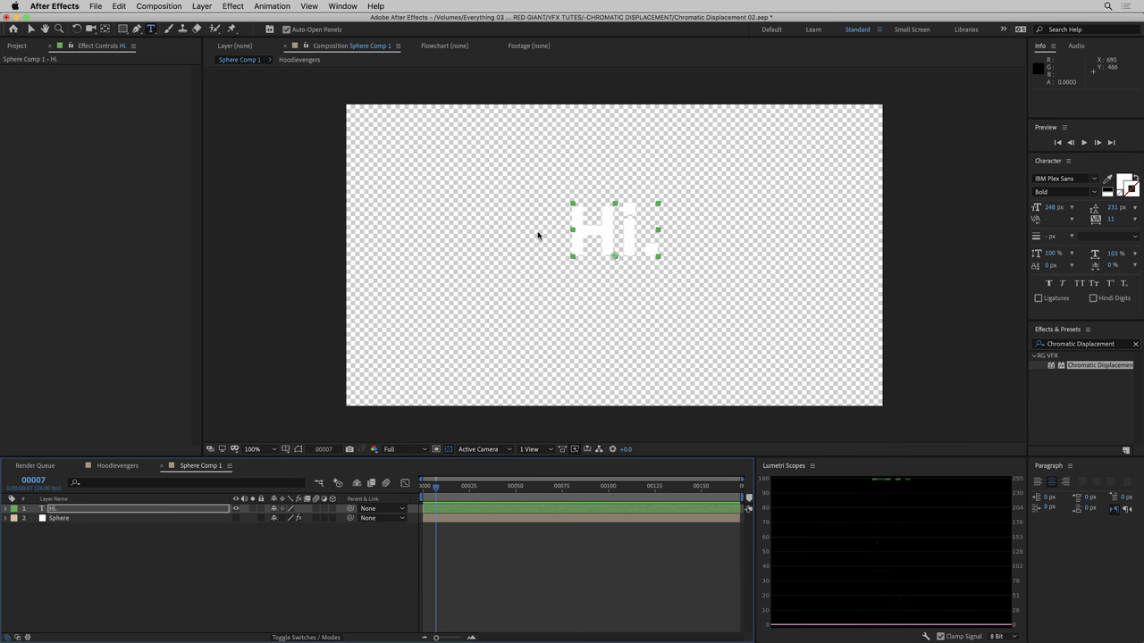
pyautogui.press('v')
pyautogui.moveTo(572, 231); pyautogui.dragTo(407, 252)
pyautogui.moveTo(598, 209); pyautogui.dragTo(595, 325)
# Step: Return to Hoodievengers and set Soften Displacement Layer to 30.08 on the Tough Crew layer's Chromatic Displacement
pyautogui.click(131, 468)
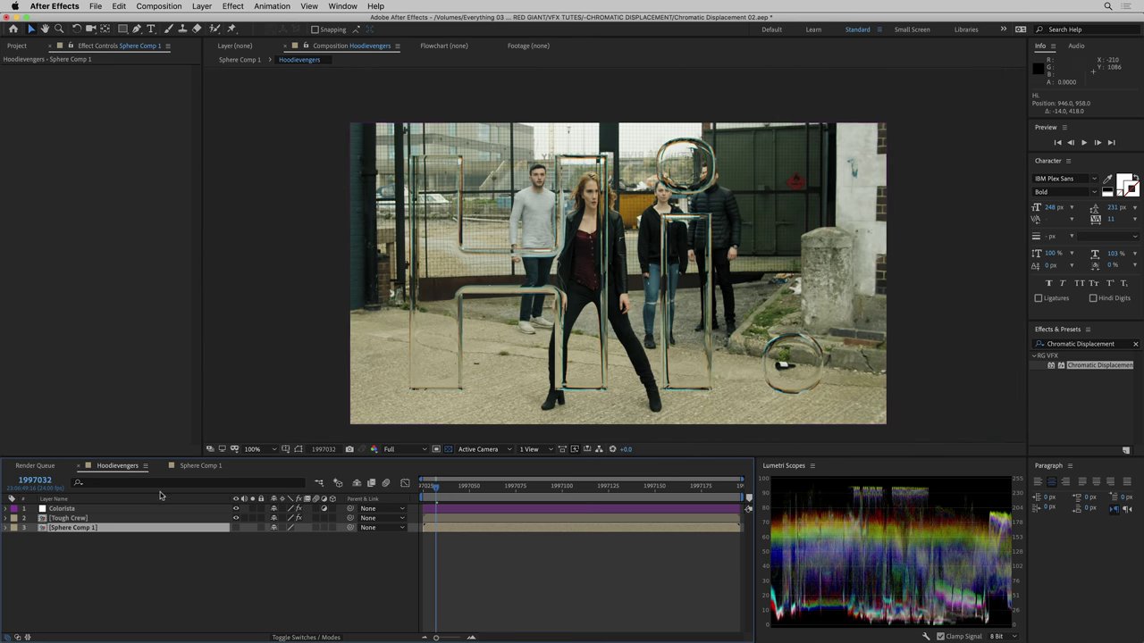
pyautogui.click(72, 518)
pyautogui.moveTo(44, 154); pyautogui.dragTo(77, 160)
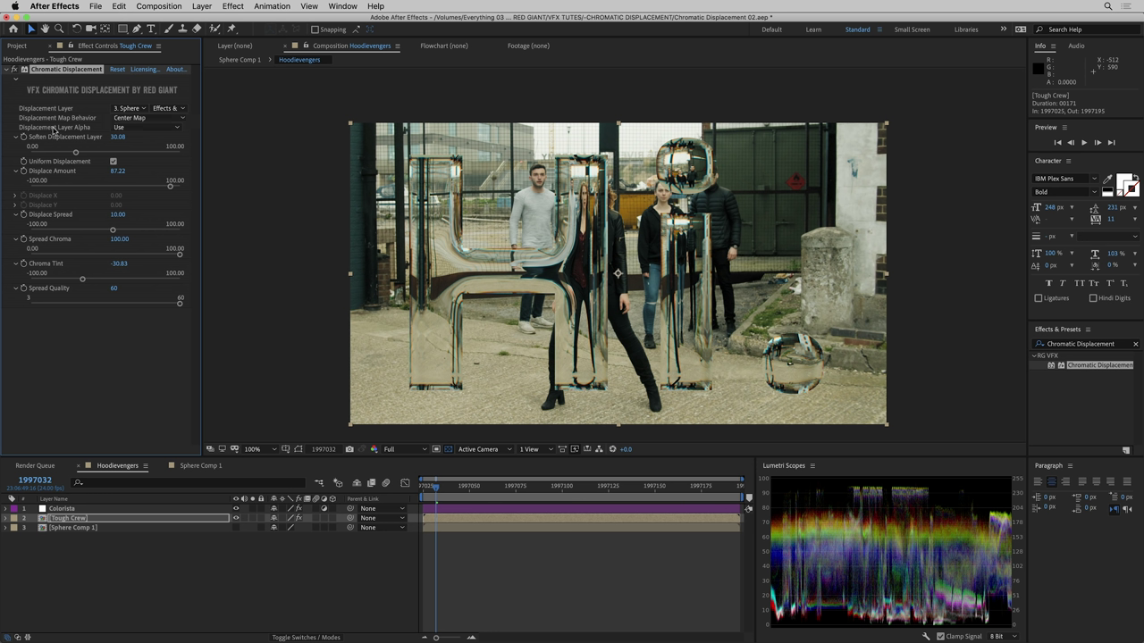
# Step: Compare the Ignore and Use options for Displacement Layer Alpha, and set it to Cut Out
pyautogui.click(125, 128)
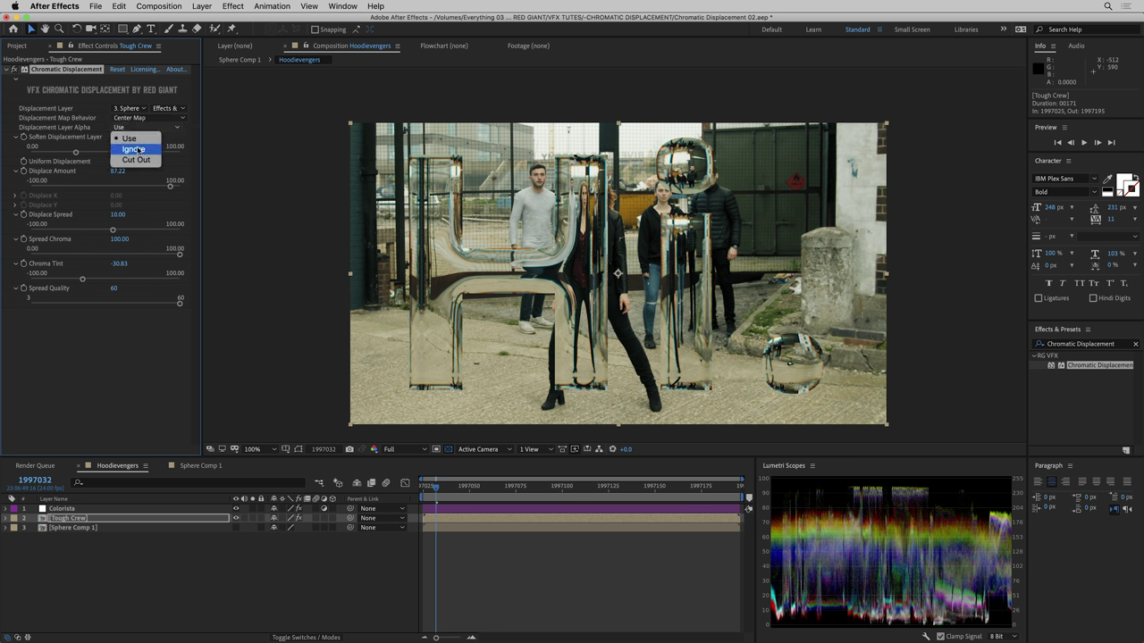
pyautogui.click(149, 150)
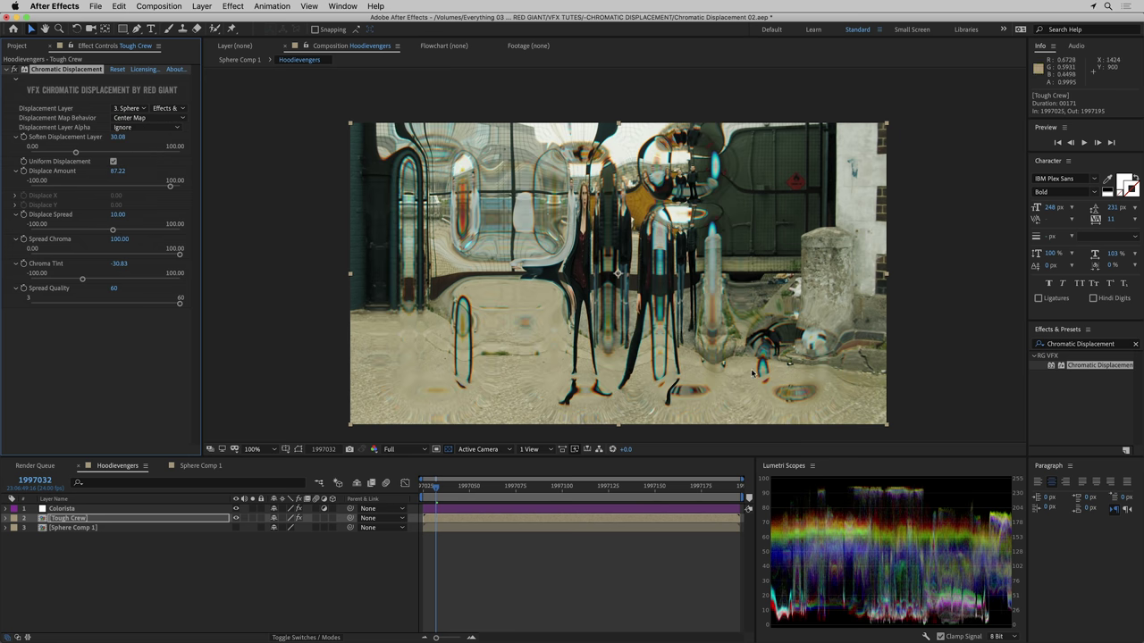
pyautogui.click(129, 128)
pyautogui.click(129, 138)
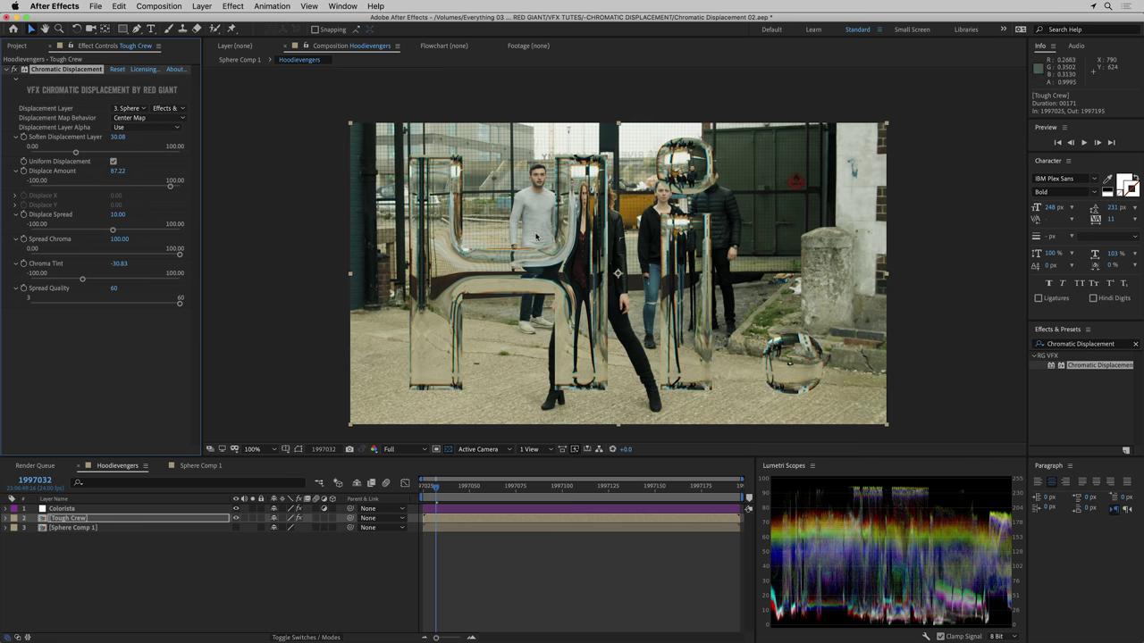
pyautogui.click(125, 128)
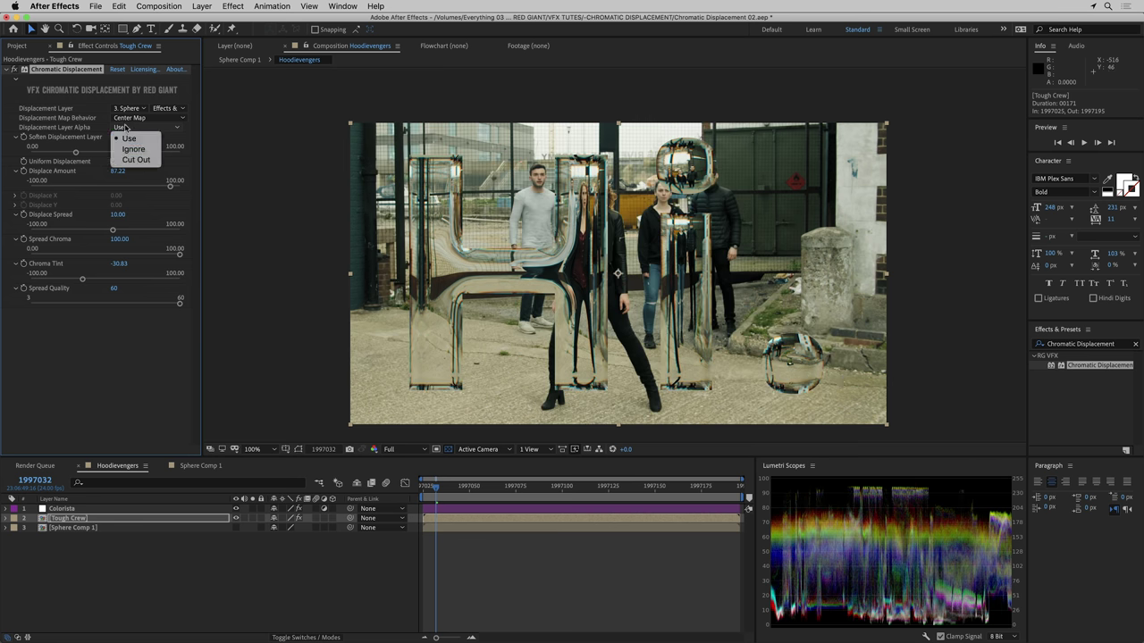
pyautogui.click(129, 159)
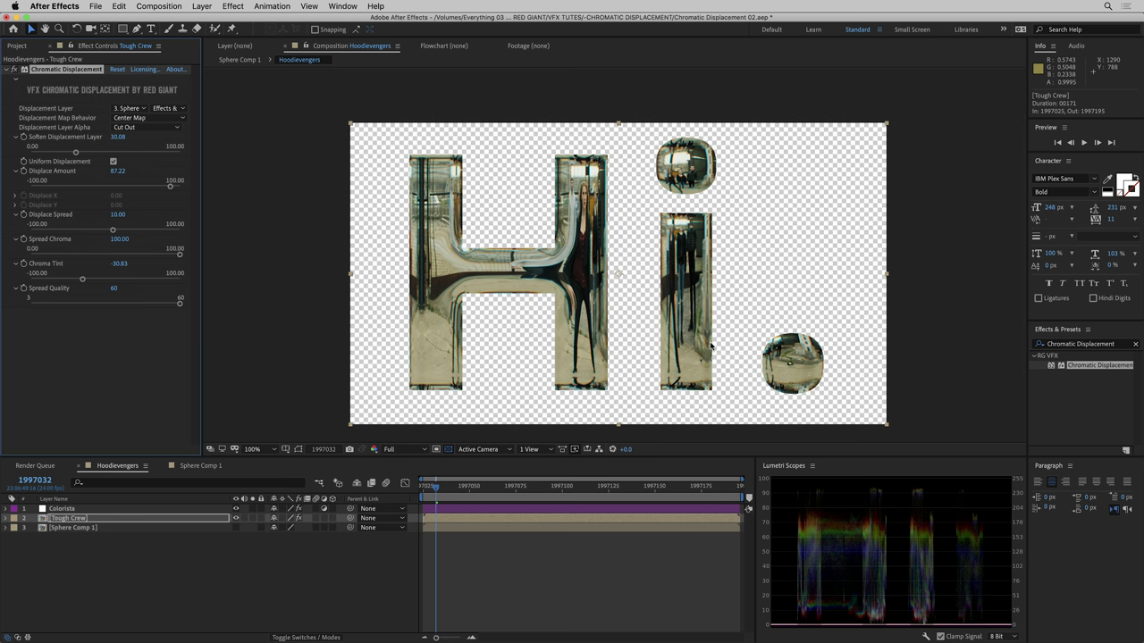
# Step: Hide the "Hi." text in Sphere Comp 1 and make the Sphere layer visible again
pyautogui.doubleClick(80, 527)
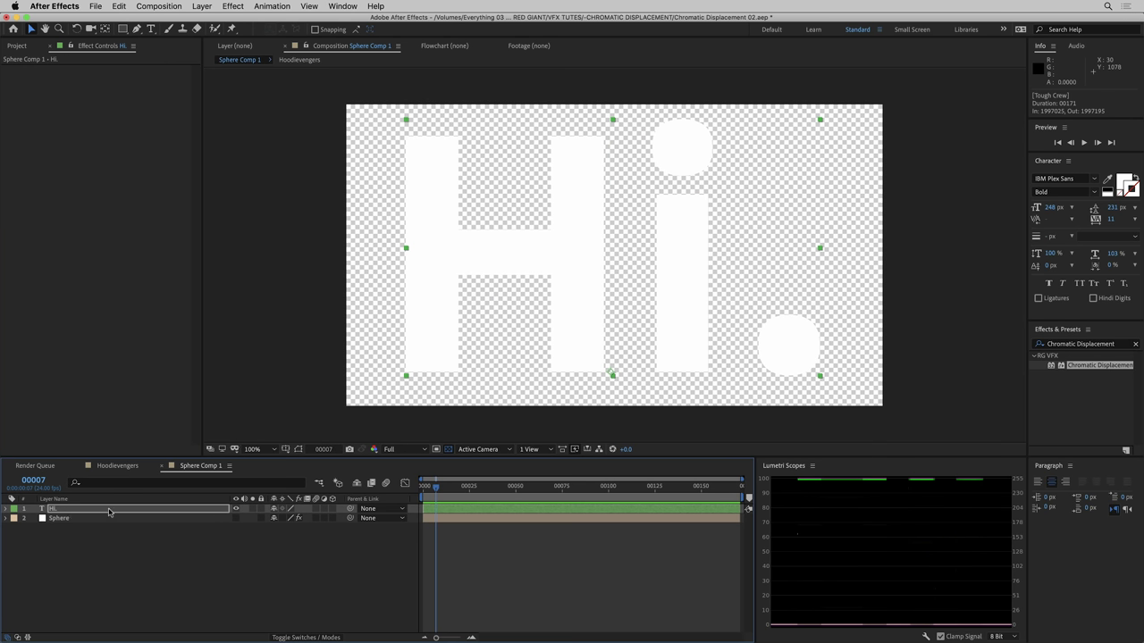
pyautogui.click(236, 508)
pyautogui.click(235, 518)
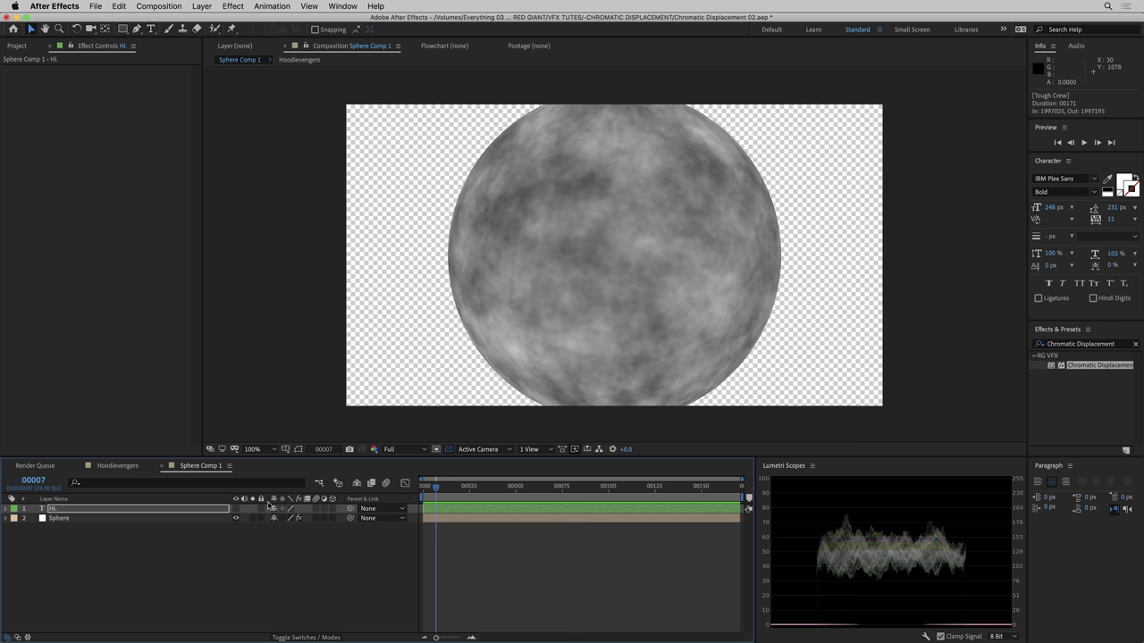
pyautogui.click(236, 508)
pyautogui.click(236, 508)
# Step: Add a comp-sized 1920 x 1080 mid-gray solid on top of Sphere Comp 1 and check its effect in Hoodievengers
pyautogui.press('super+y')
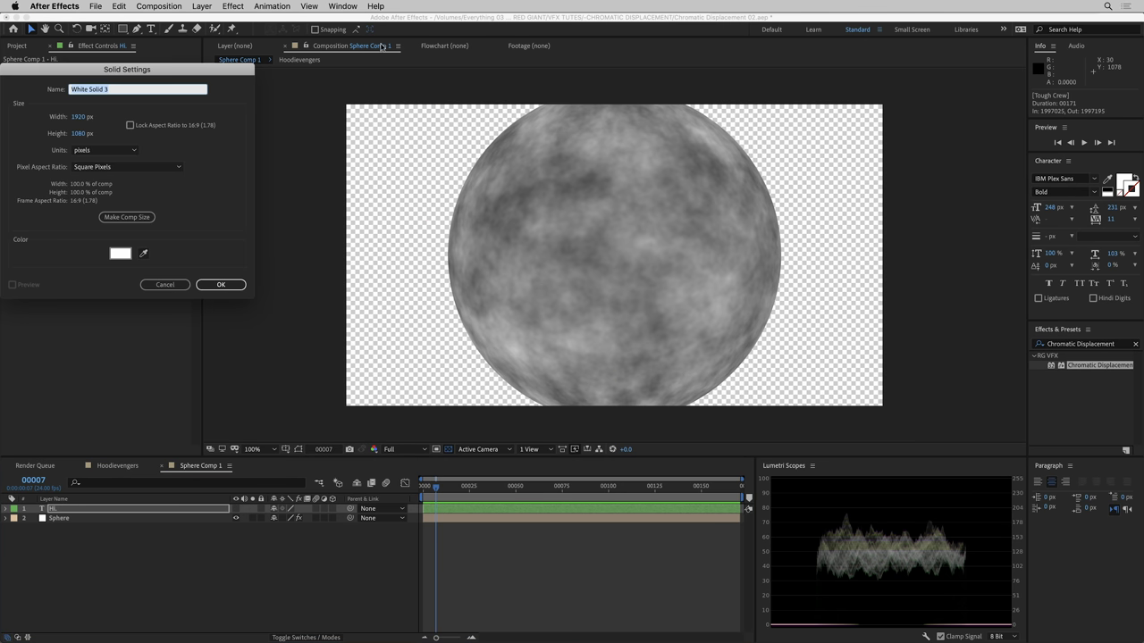
pyautogui.click(126, 217)
pyautogui.click(120, 253)
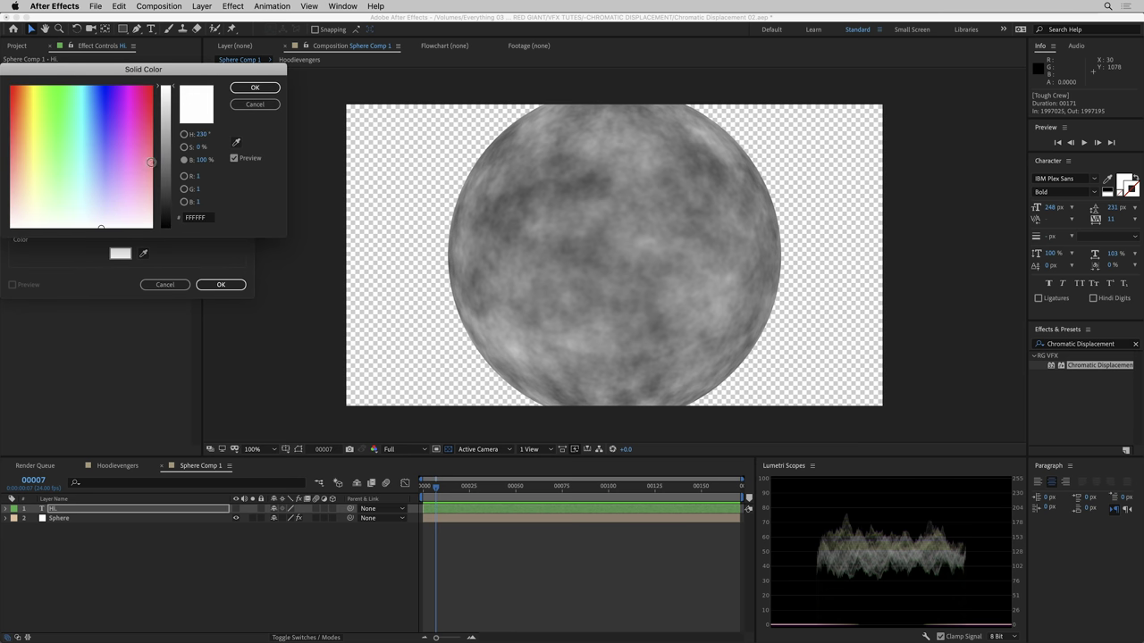
pyautogui.click(165, 158)
pyautogui.click(254, 87)
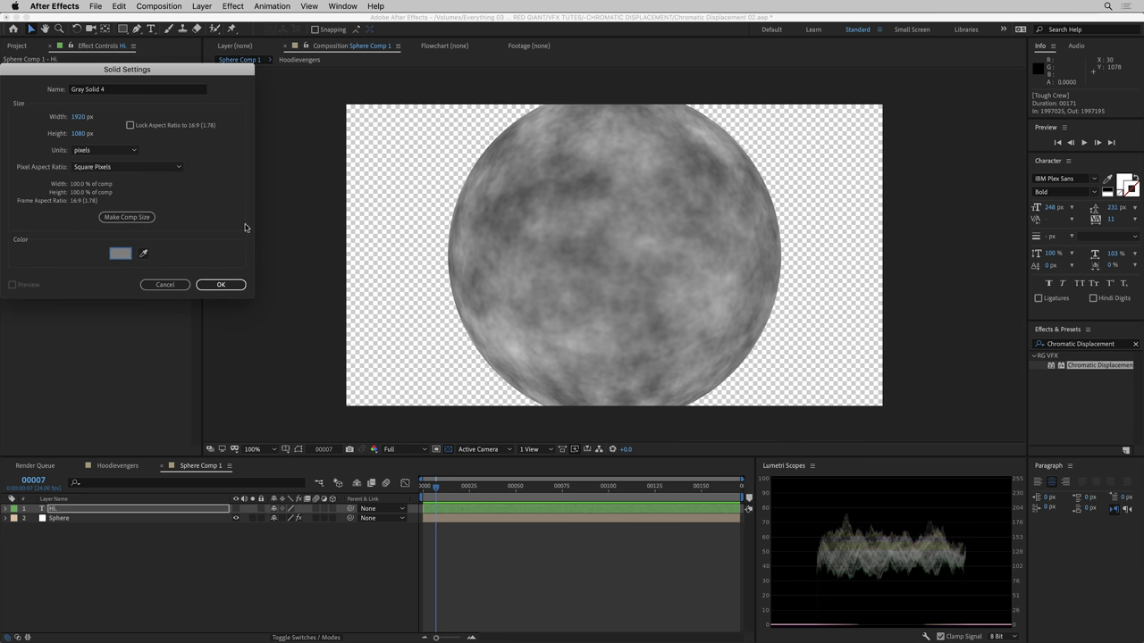
pyautogui.click(221, 285)
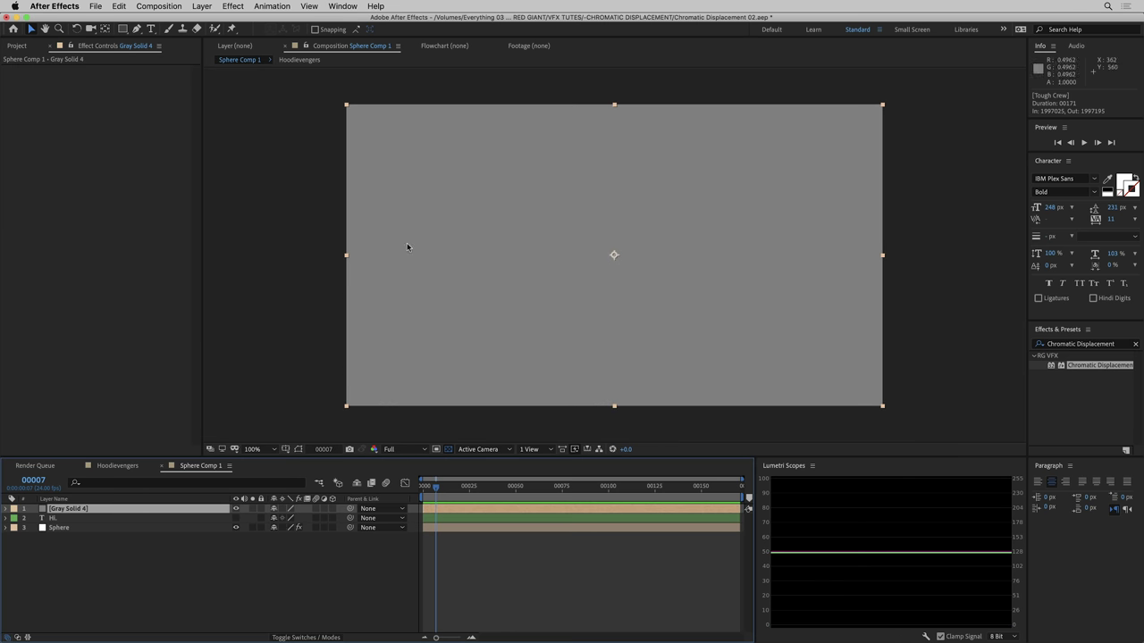
pyautogui.click(117, 466)
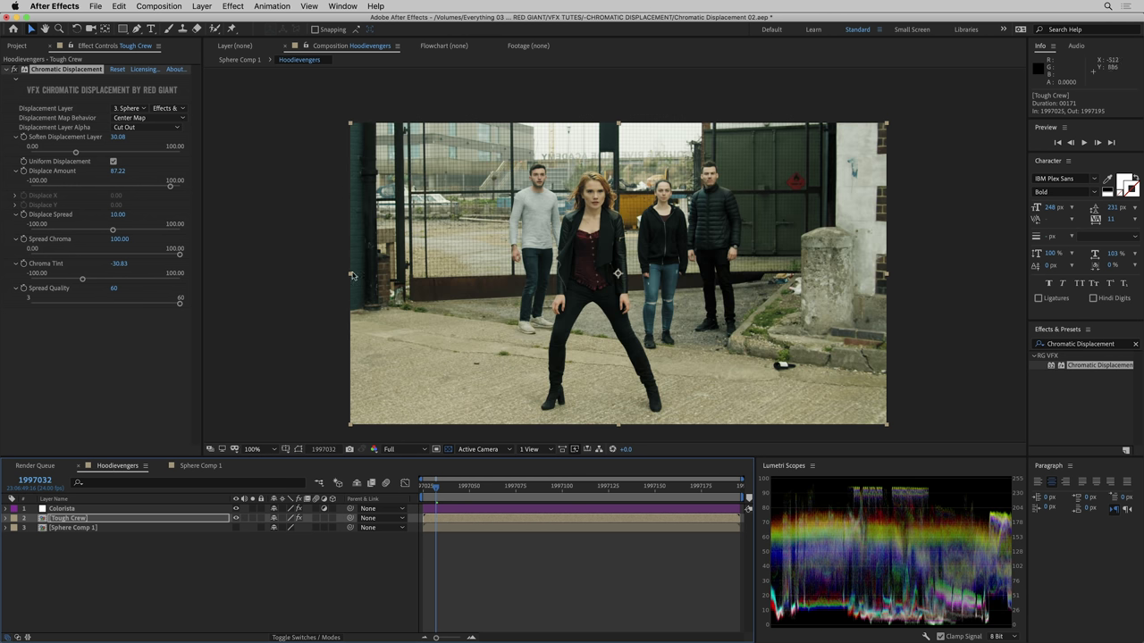
# Step: In Sphere Comp 1, draw a closed seven-point Pen mask on the gray solid across the upper half of the sphere
pyautogui.click(200, 465)
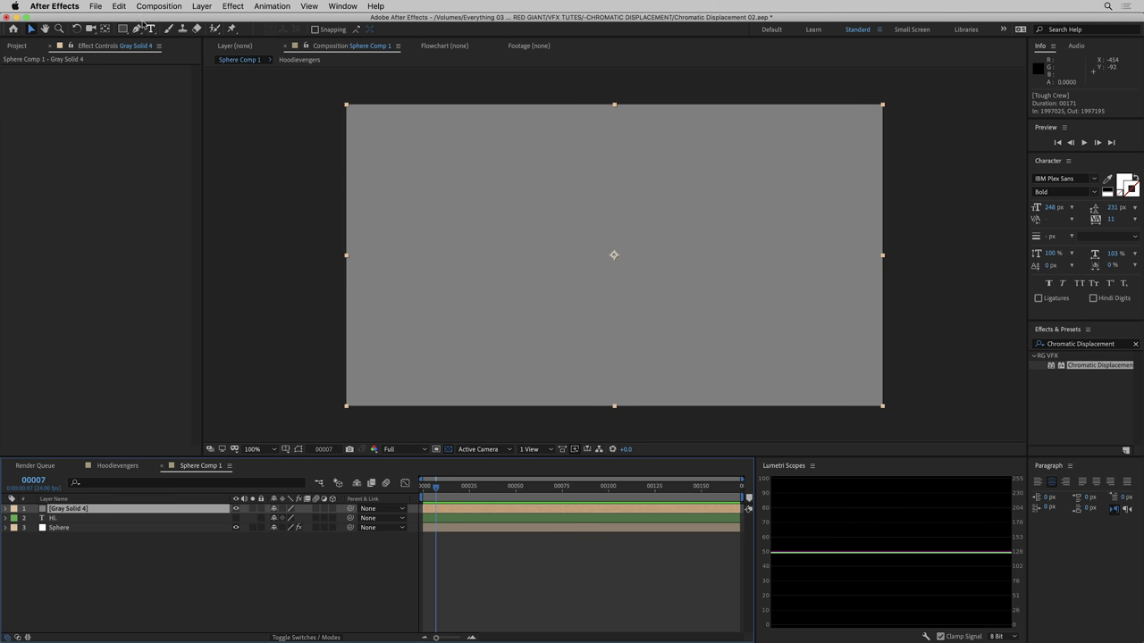
pyautogui.click(136, 29)
pyautogui.click(620, 173)
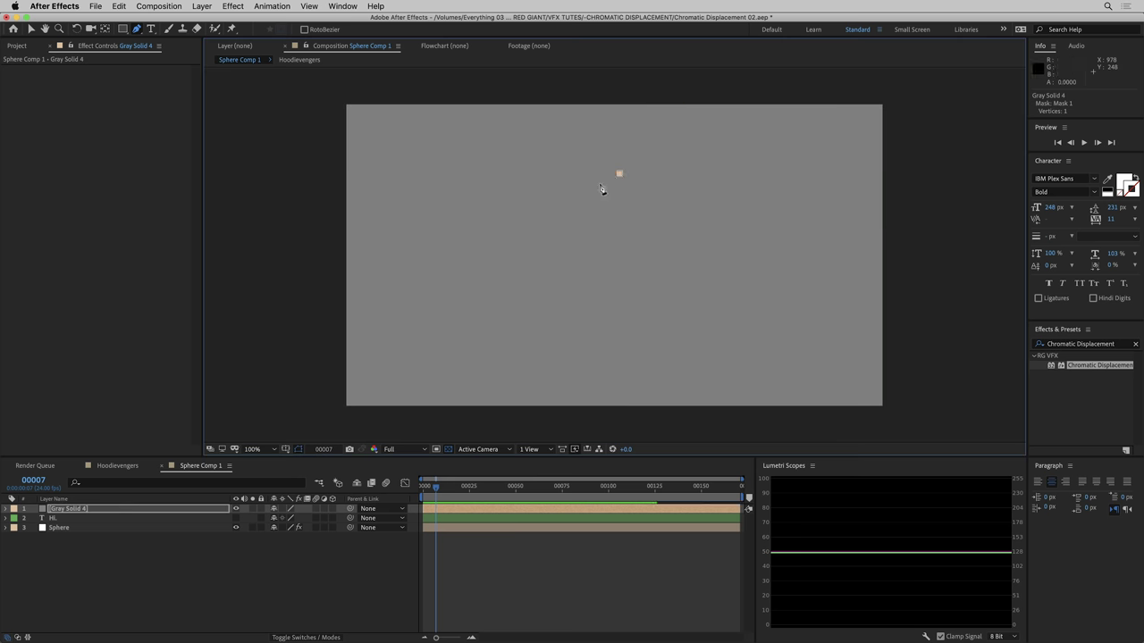
pyautogui.click(500, 194)
pyautogui.click(495, 253)
pyautogui.click(620, 264)
pyautogui.click(663, 223)
pyautogui.click(759, 223)
pyautogui.click(759, 183)
pyautogui.click(620, 173)
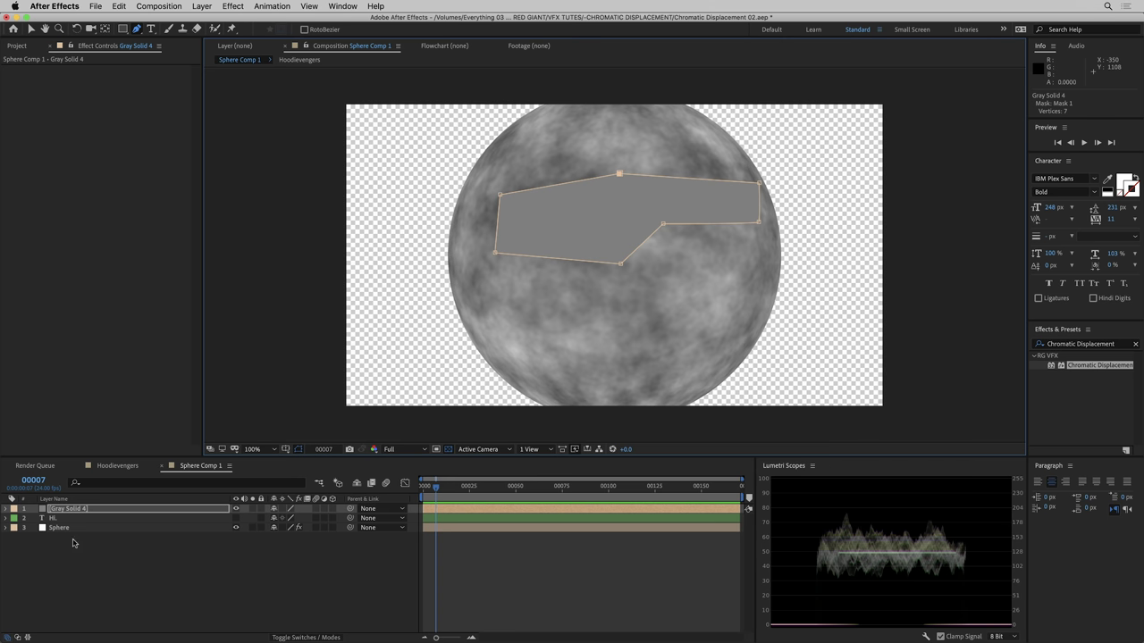
# Step: Set the gray solid's Mask Feather to 233 pixels and reshape the mask by moving its points outward
pyautogui.press('f')
pyautogui.moveTo(293, 527); pyautogui.dragTo(417, 533)
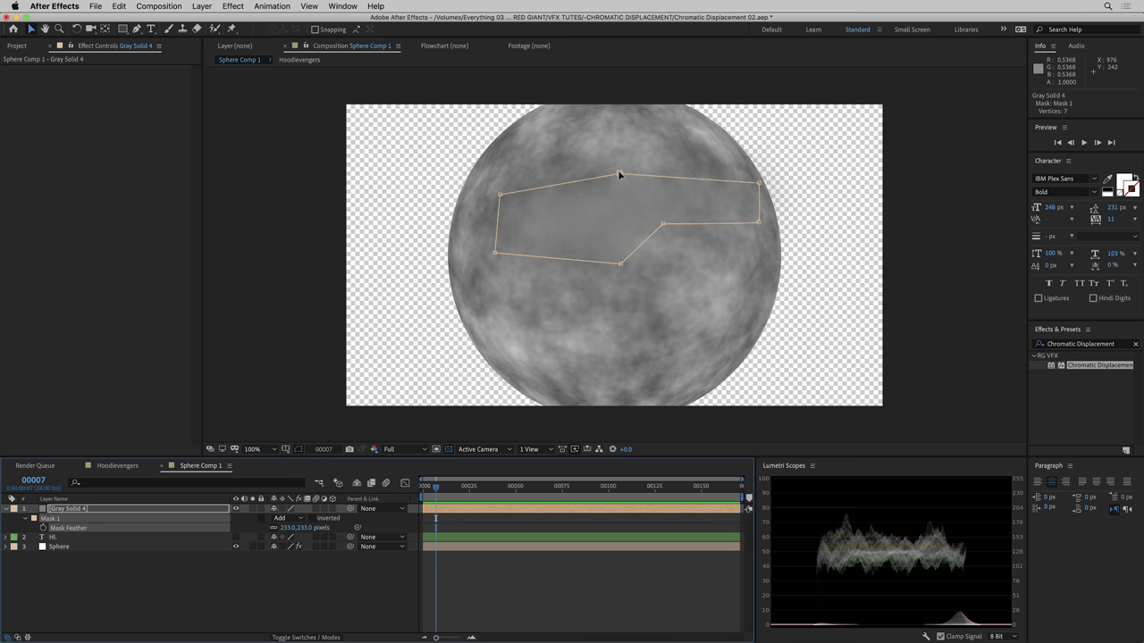
pyautogui.press('v')
pyautogui.moveTo(619, 174); pyautogui.dragTo(591, 156)
pyautogui.moveTo(620, 263); pyautogui.dragTo(585, 270)
pyautogui.moveTo(495, 253); pyautogui.dragTo(482, 250)
pyautogui.moveTo(500, 196); pyautogui.dragTo(473, 198)
pyautogui.moveTo(663, 224); pyautogui.dragTo(672, 241)
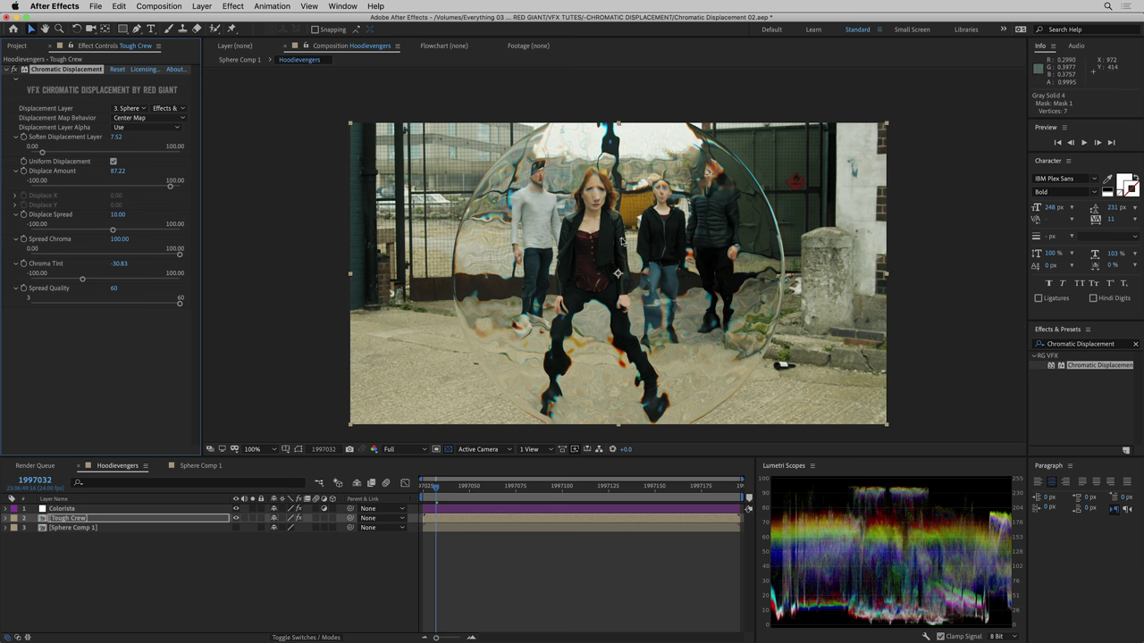
# Step: Check the people's faces in Hoodievengers, and extend the gray mask's upper points in Sphere Comp 1 to cover the lead woman's face
pyautogui.moveTo(430, 496); pyautogui.dragTo(438, 468)
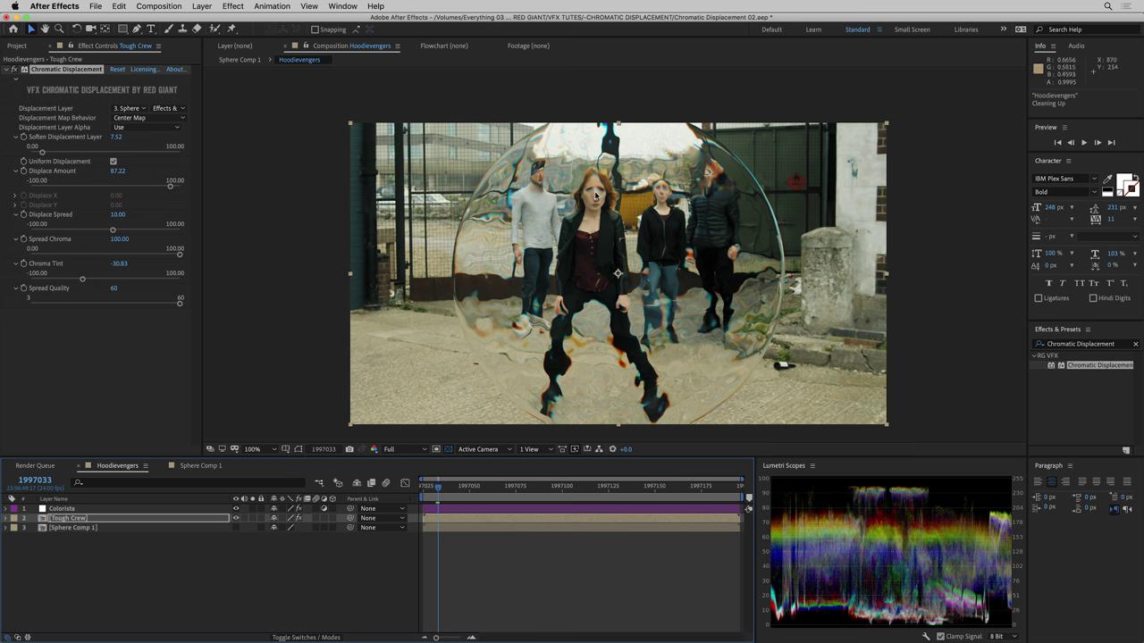
pyautogui.press('.')
pyautogui.press(',')
pyautogui.click(196, 465)
pyautogui.moveTo(591, 154); pyautogui.dragTo(585, 135)
pyautogui.moveTo(472, 188); pyautogui.dragTo(461, 202)
pyautogui.moveTo(718, 167); pyautogui.dragTo(728, 159)
pyautogui.click(118, 466)
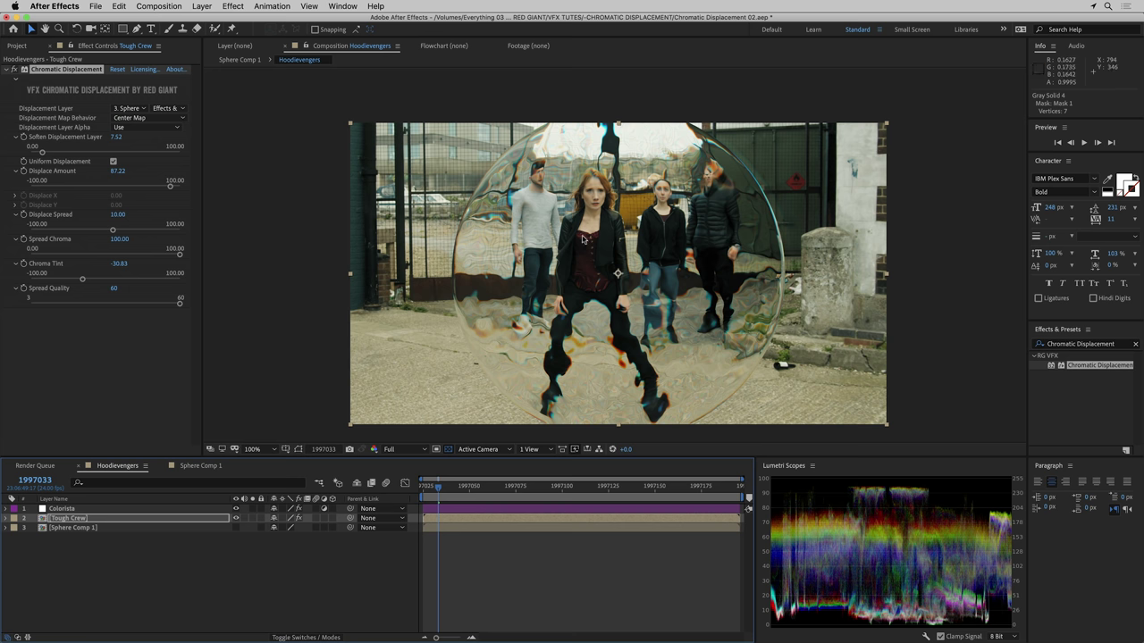
# Step: Enlarge the gray mask further around its top and left points, and increase Displace Amount on the Tough Crew layer in Hoodievengers
pyautogui.click(201, 468)
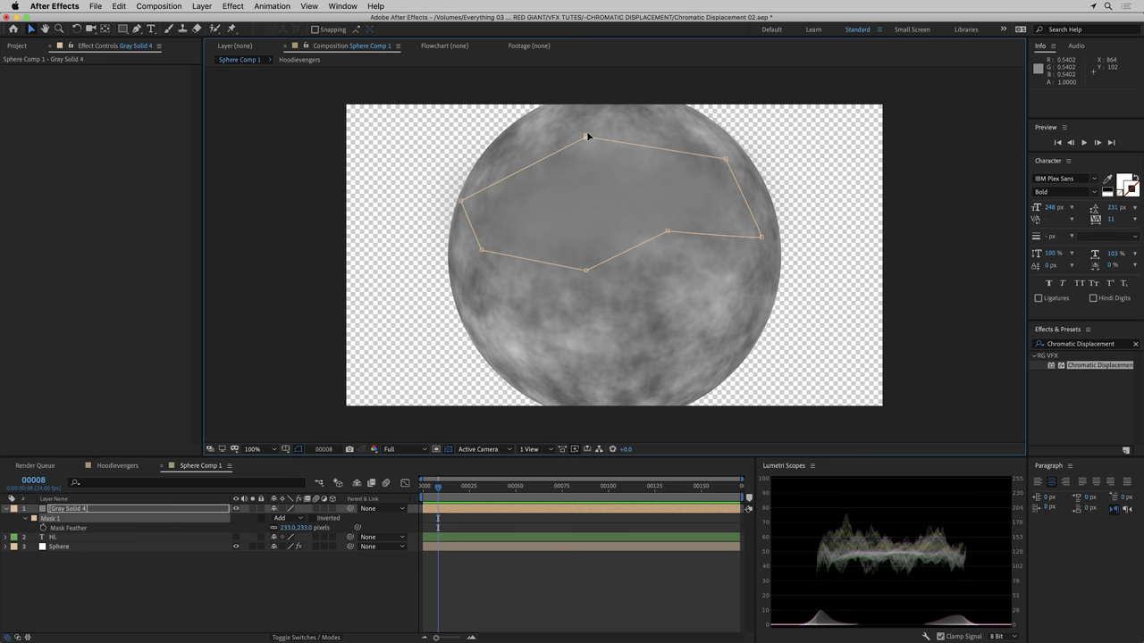
pyautogui.moveTo(586, 135); pyautogui.dragTo(582, 119)
pyautogui.moveTo(460, 201); pyautogui.dragTo(478, 183)
pyautogui.moveTo(481, 251); pyautogui.dragTo(471, 251)
pyautogui.click(118, 465)
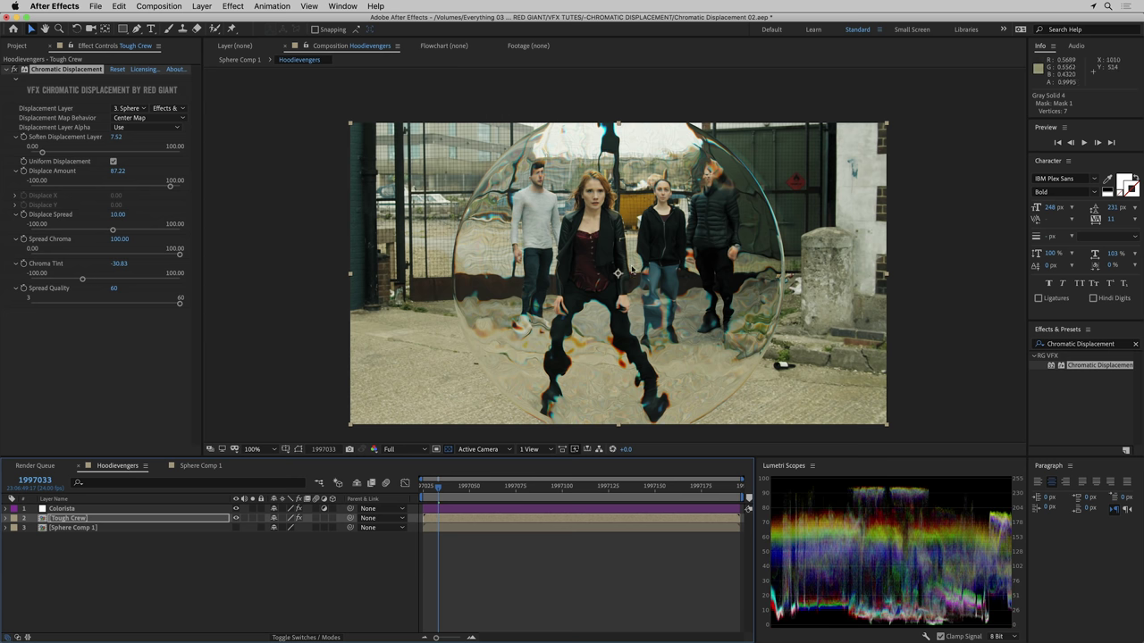
pyautogui.moveTo(118, 171); pyautogui.dragTo(152, 239)
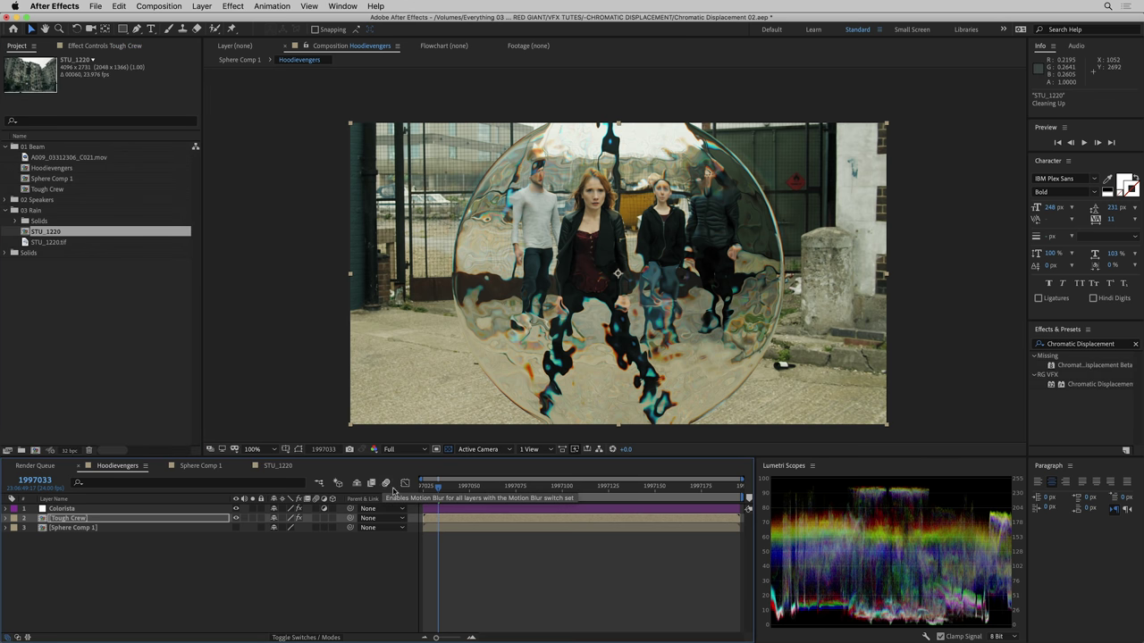
# Step: Switch to the STU_1220 composition and show the effect controls of the STU_1220.tif layer
pyautogui.click(275, 466)
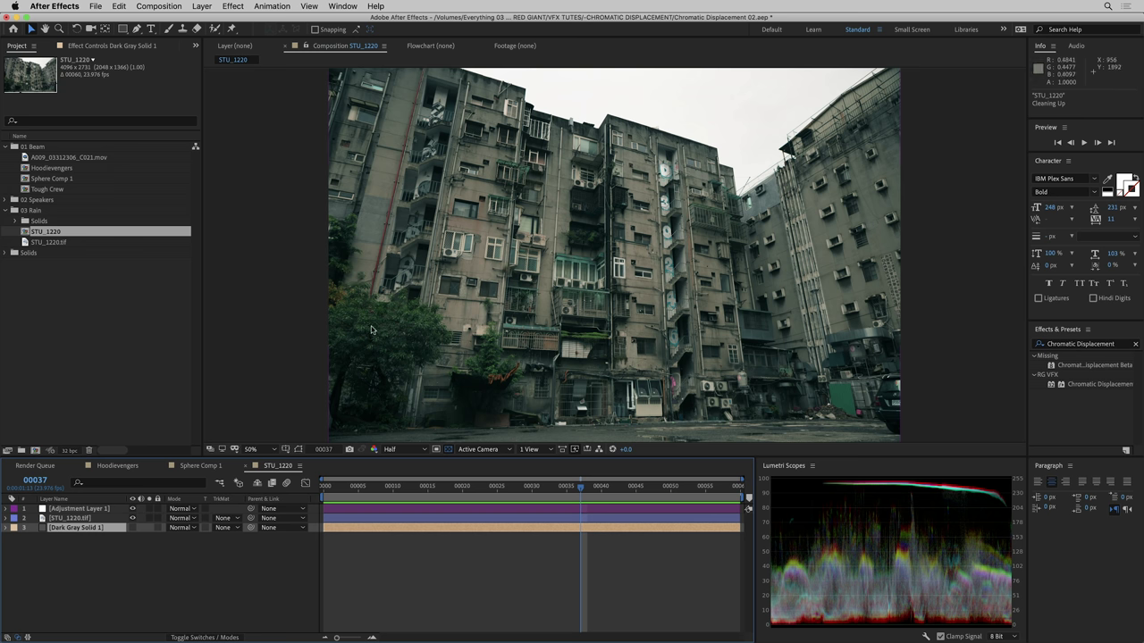
pyautogui.click(67, 518)
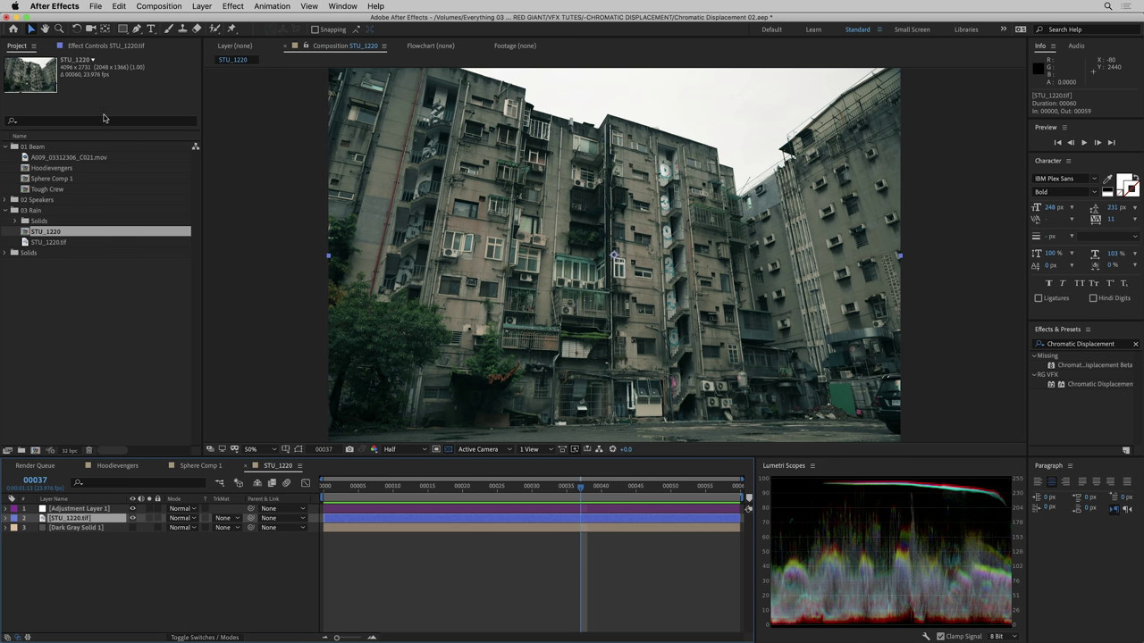
pyautogui.click(101, 45)
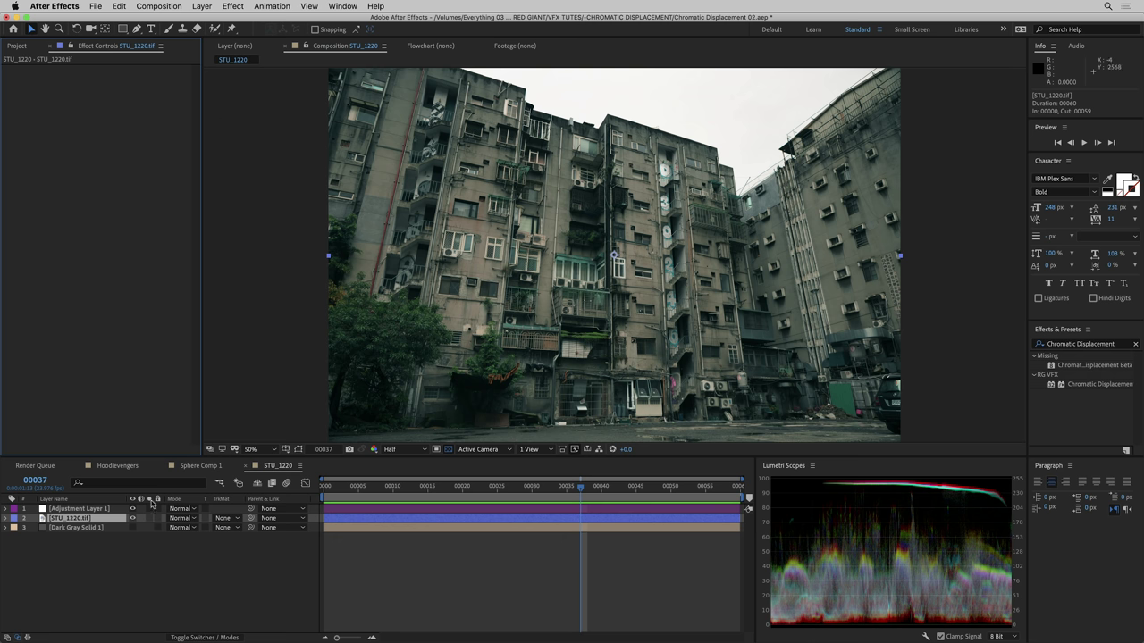
# Step: Examine the CC Particle Systems II bubbles on the Dark Gray Solid 1 layer up close and at several frames
pyautogui.click(93, 529)
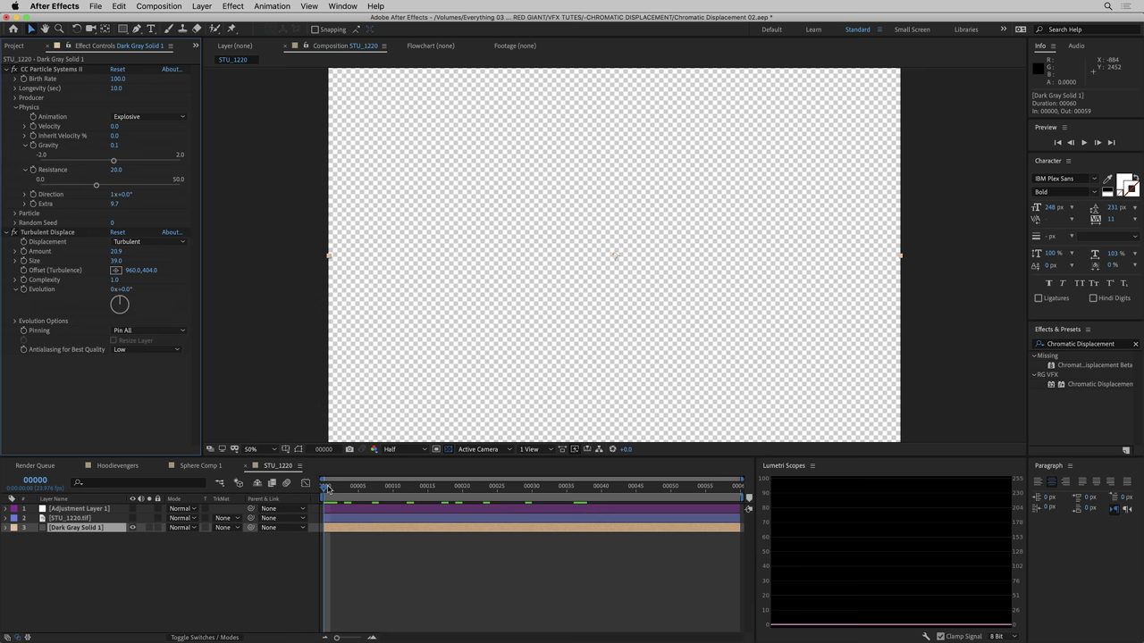
pyautogui.moveTo(325, 488); pyautogui.dragTo(615, 492)
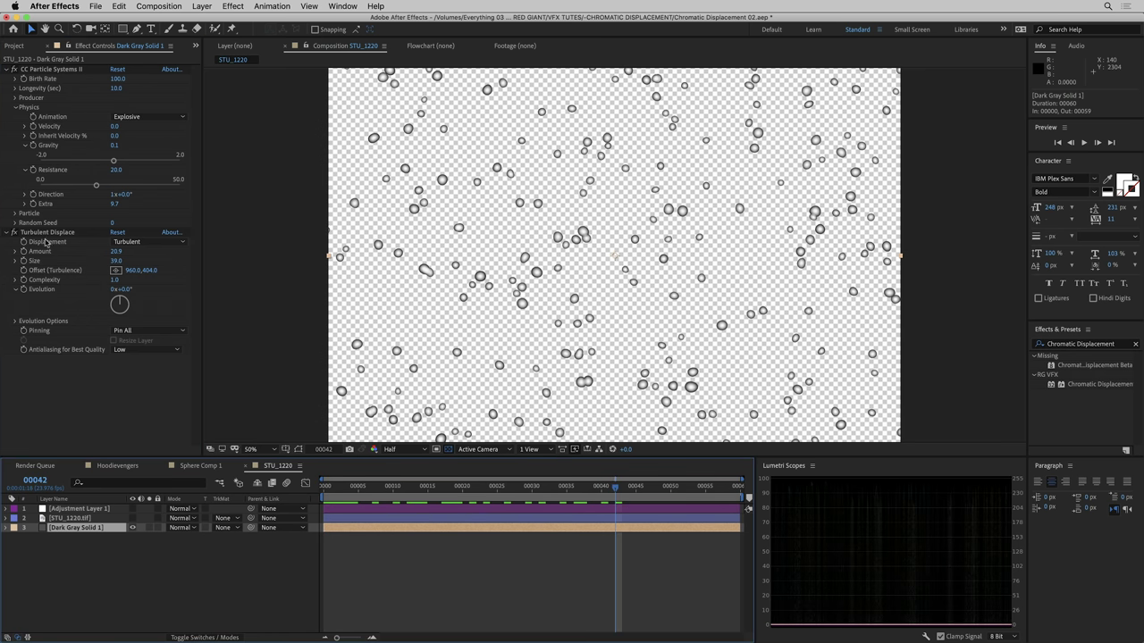
pyautogui.click(54, 71)
pyautogui.click(657, 488)
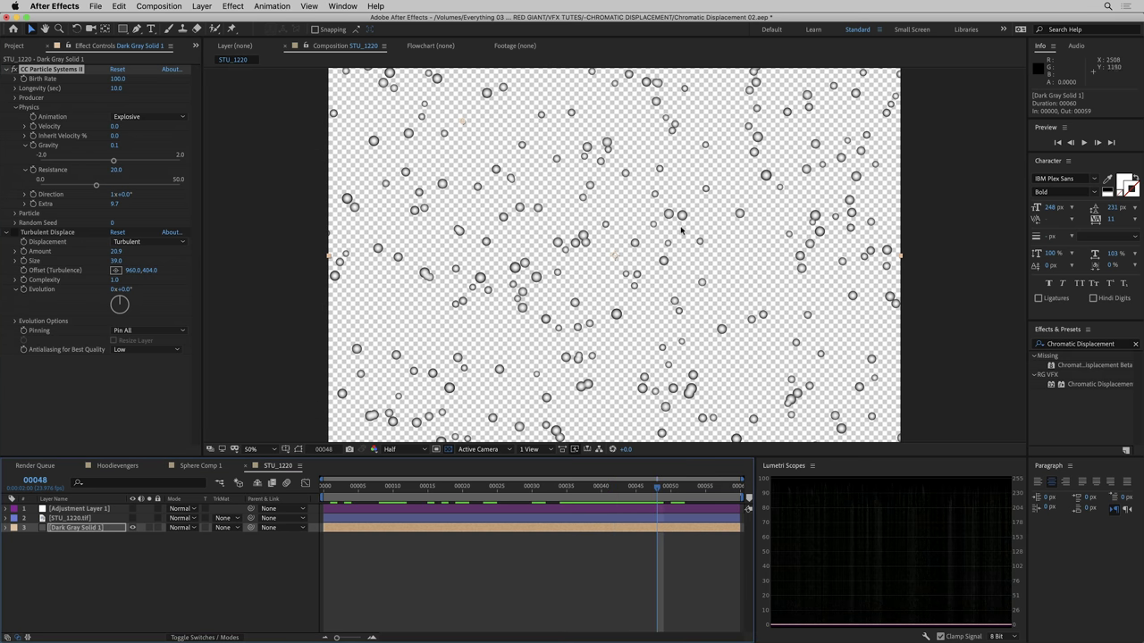
pyautogui.press('.')
pyautogui.press('.')
pyautogui.press('pageup')
pyautogui.press('pageup')
pyautogui.press('pageup')
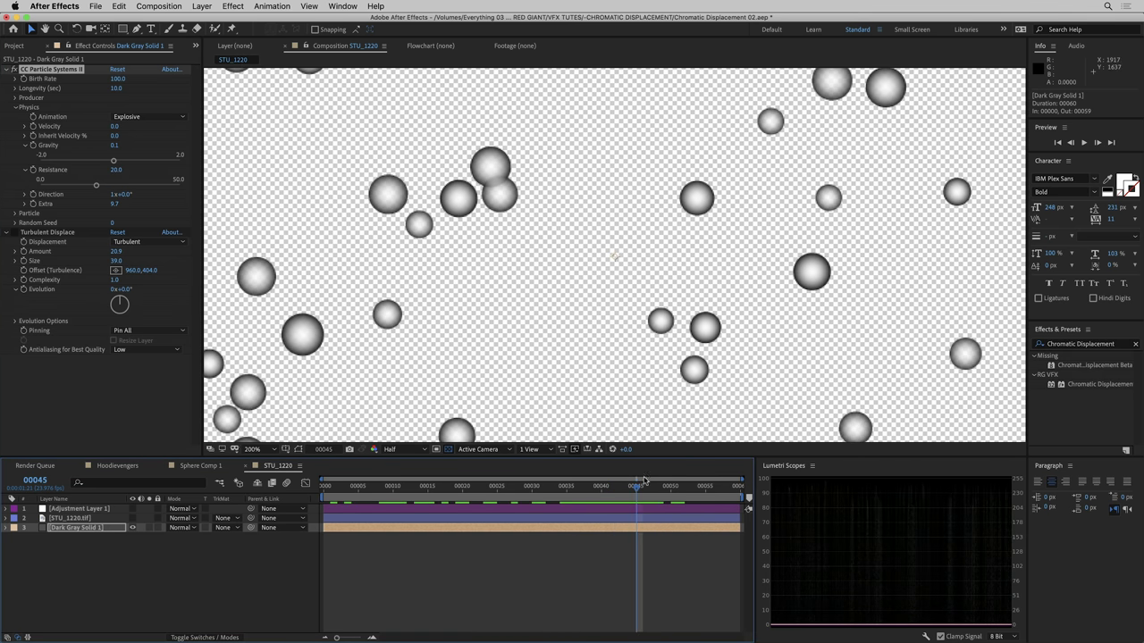
# Step: Enable Turbulent Displace on the Dark Gray Solid 1 layer and scrub through the distorted particles
pyautogui.press('pageup')
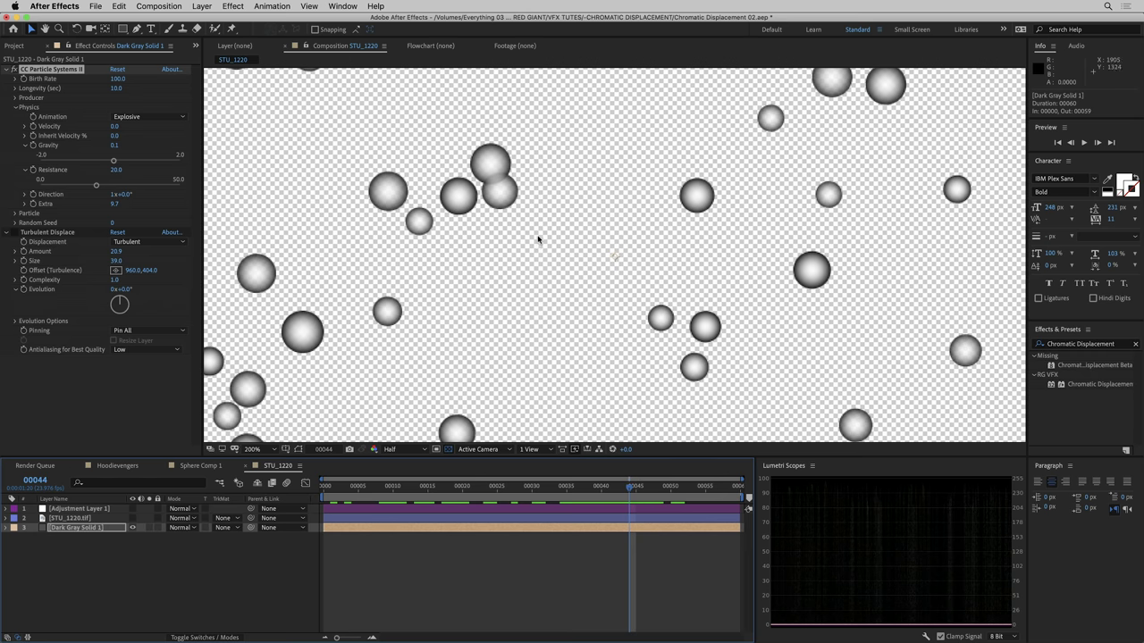
pyautogui.press(',')
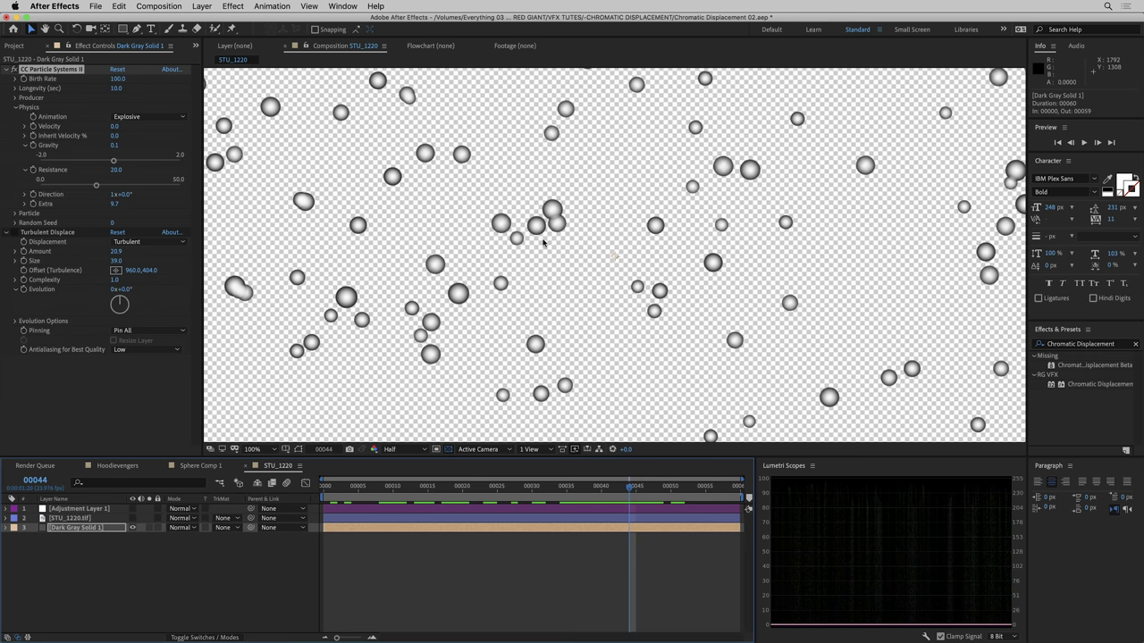
pyautogui.click(13, 232)
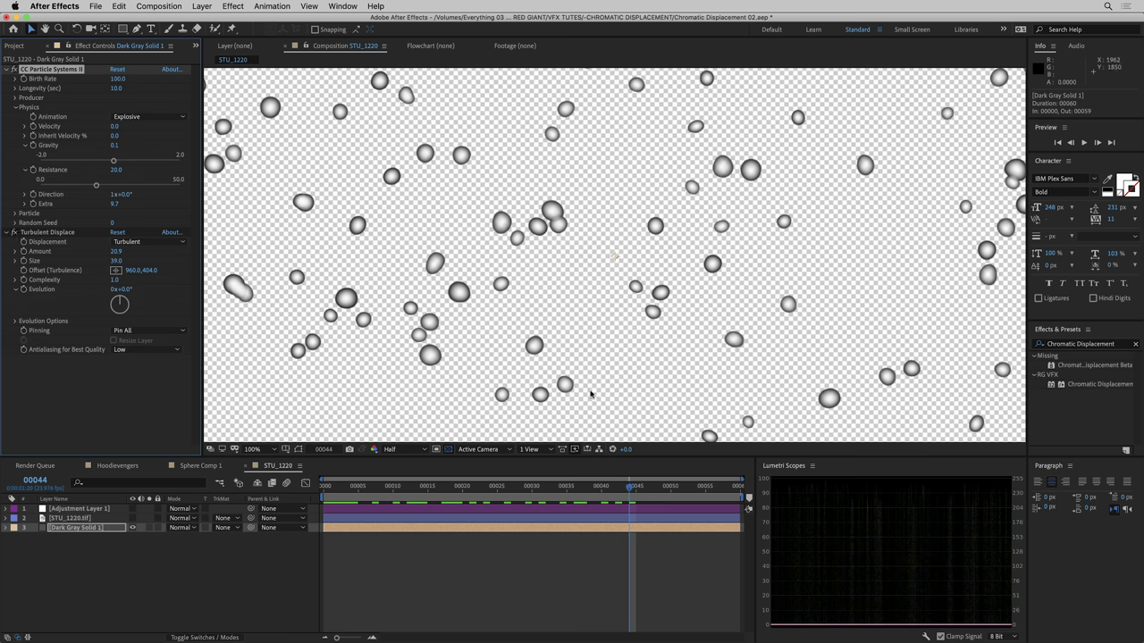
pyautogui.moveTo(615, 489); pyautogui.dragTo(707, 506)
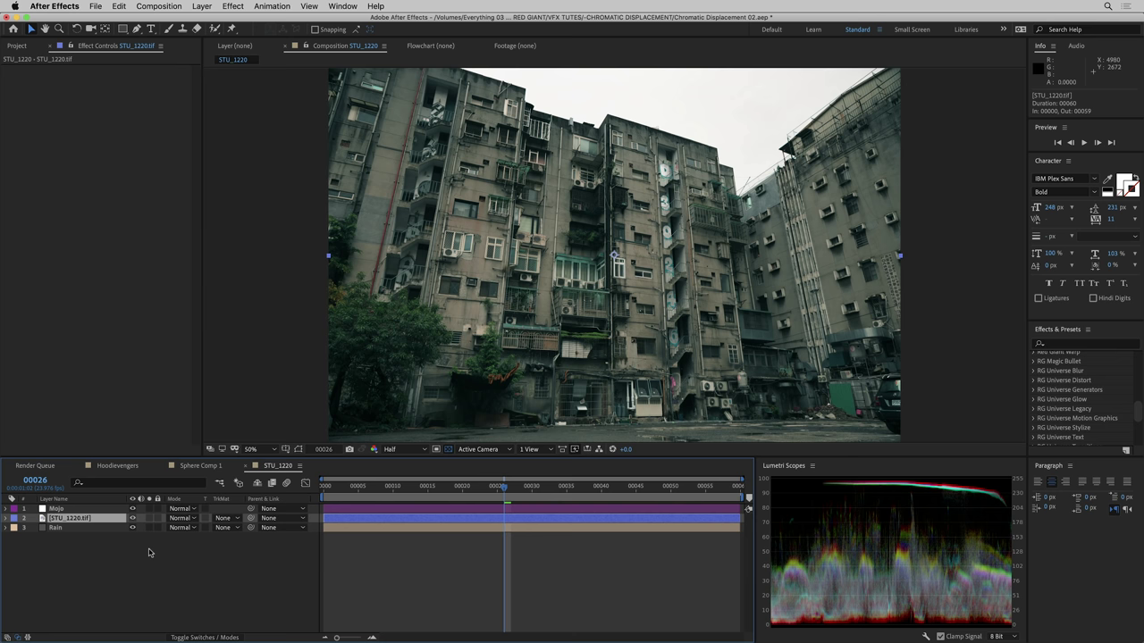
# Step: Apply Chromatic Displacement to the STU_1220.tif layer, with the Rain layer's Effects & Masks as the Displacement Layer
pyautogui.hotkey('ctrl', 'space')
pyautogui.write('chr')
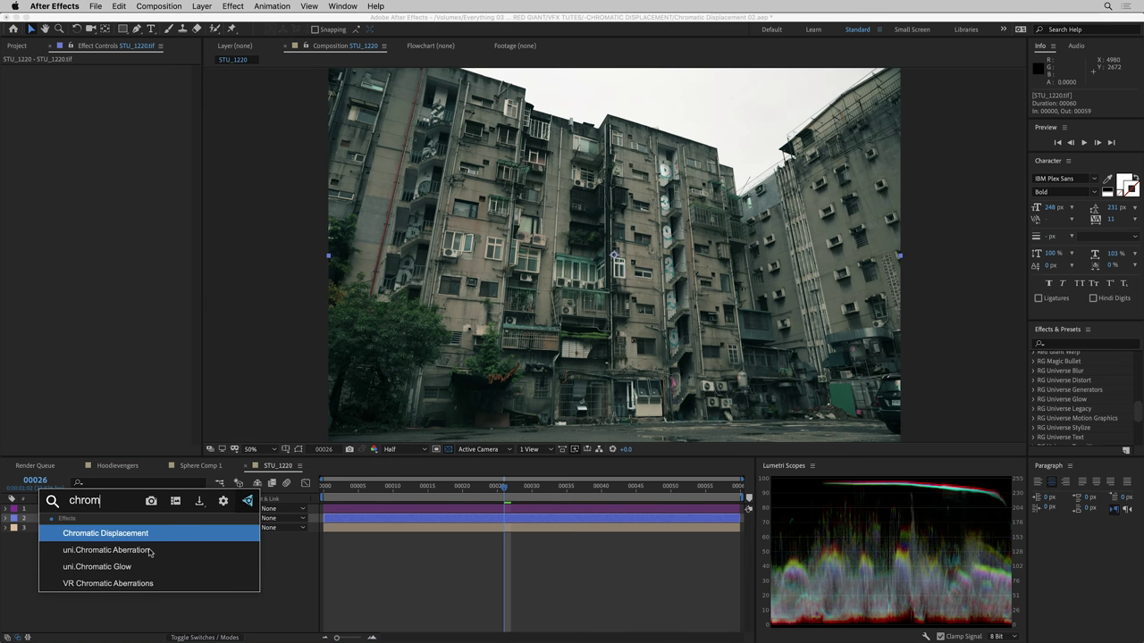
pyautogui.press('Return')
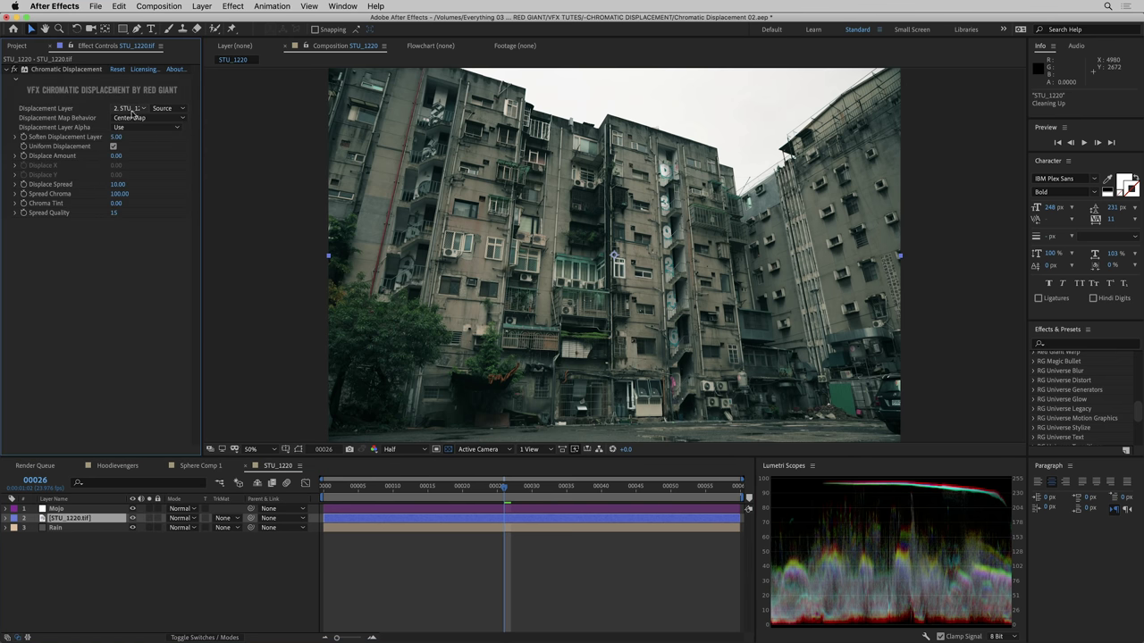
pyautogui.click(133, 108)
pyautogui.click(143, 161)
pyautogui.click(182, 109)
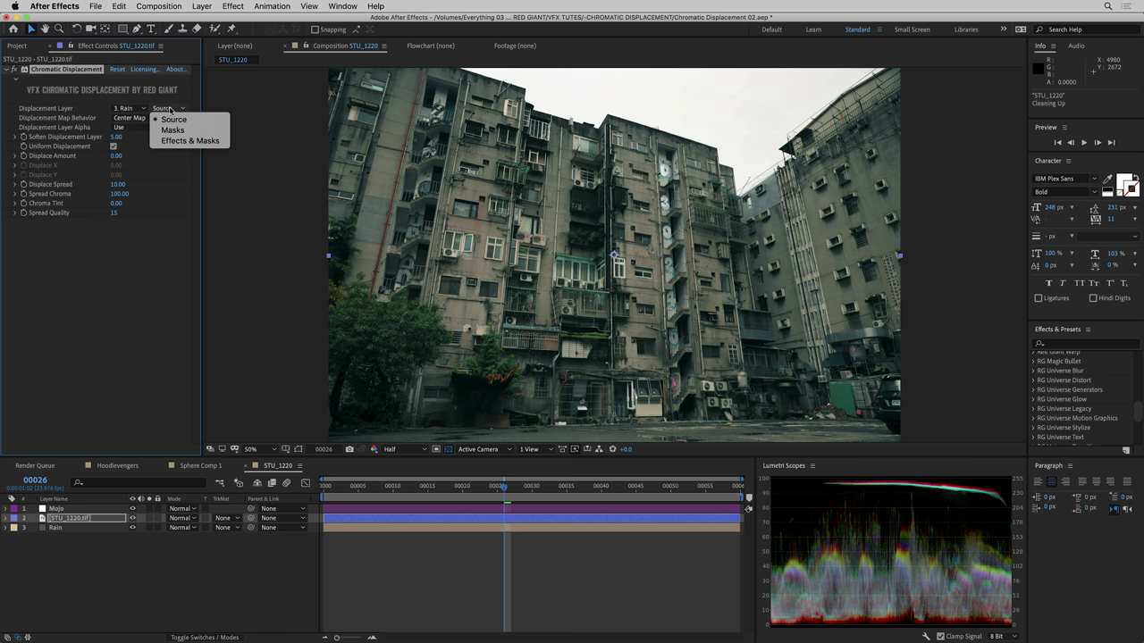
pyautogui.click(178, 141)
# Step: Set Displace Amount to 55.64 on the building photo's Chromatic Displacement
pyautogui.press('/')
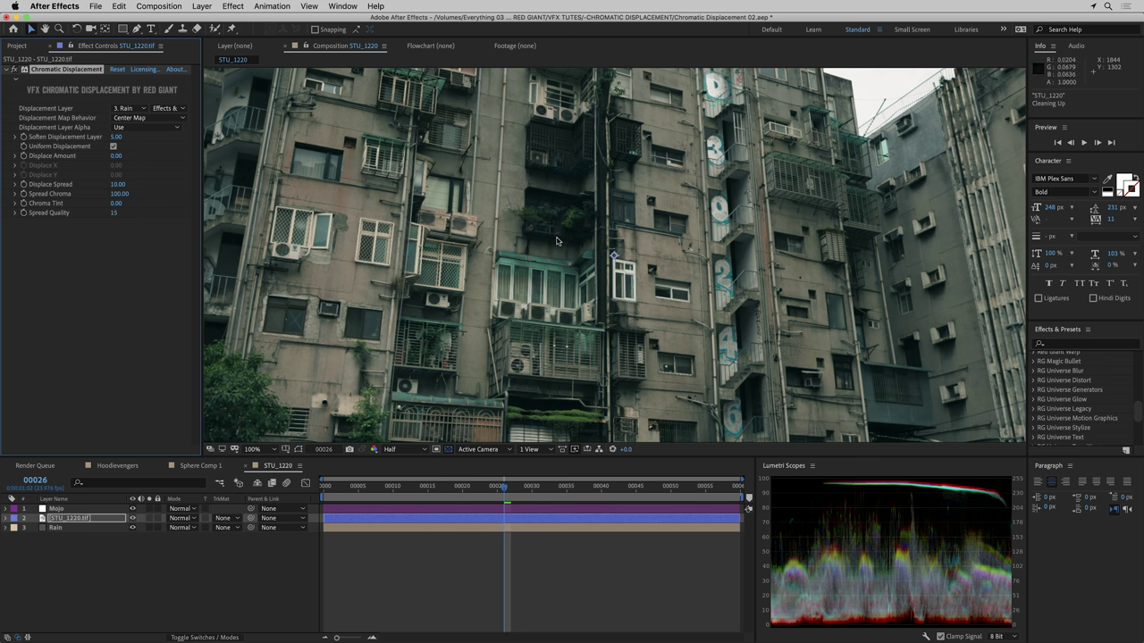
pyautogui.click(15, 156)
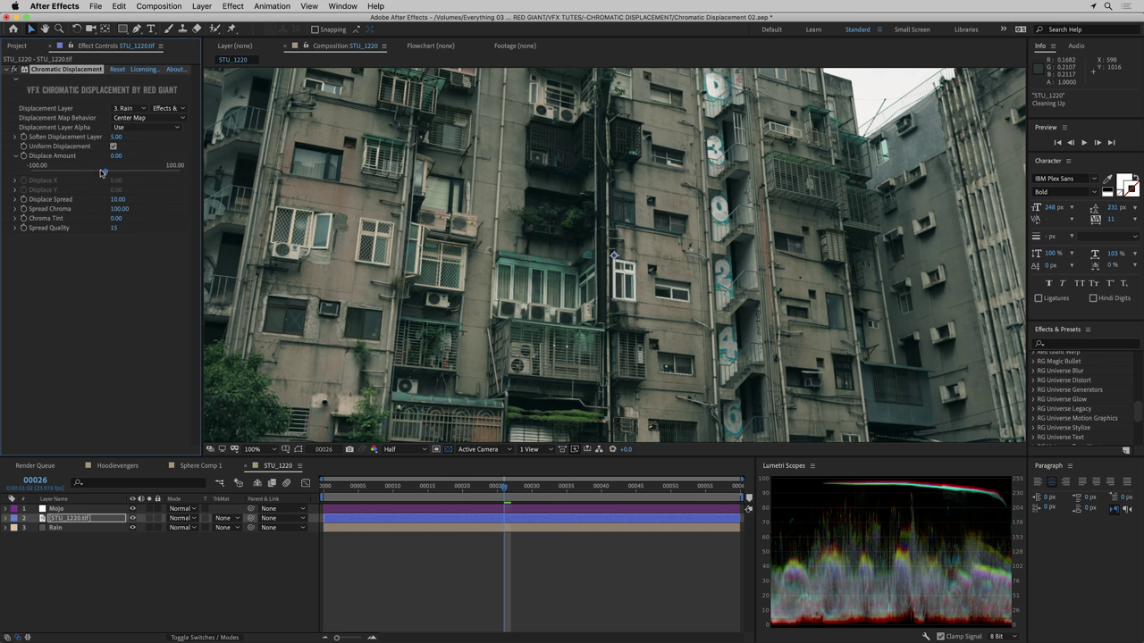
pyautogui.moveTo(107, 173); pyautogui.dragTo(147, 181)
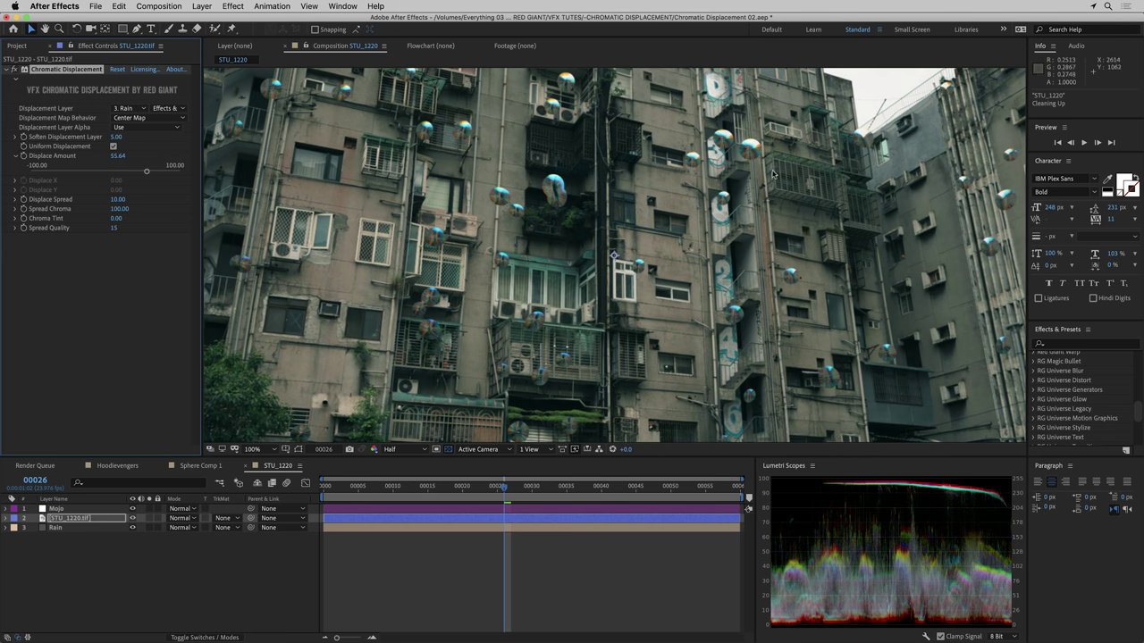
# Step: Examine the refracting raindrops up close across the building facade and against the sky
pyautogui.press('.')
pyautogui.press(',')
pyautogui.press('.')
pyautogui.press('.')
pyautogui.press('space')
pyautogui.moveTo(473, 161); pyautogui.dragTo(597, 336)
pyautogui.moveTo(509, 249); pyautogui.dragTo(592, 362)
pyautogui.moveTo(659, 182); pyautogui.dragTo(445, 366)
pyautogui.moveTo(1005, 204); pyautogui.dragTo(677, 250)
pyautogui.moveTo(795, 170); pyautogui.dragTo(605, 252)
pyautogui.moveTo(1005, 358); pyautogui.dragTo(762, 275)
pyautogui.scroll(-5, 762, 274)
pyautogui.hscroll(-4, 741, 268)
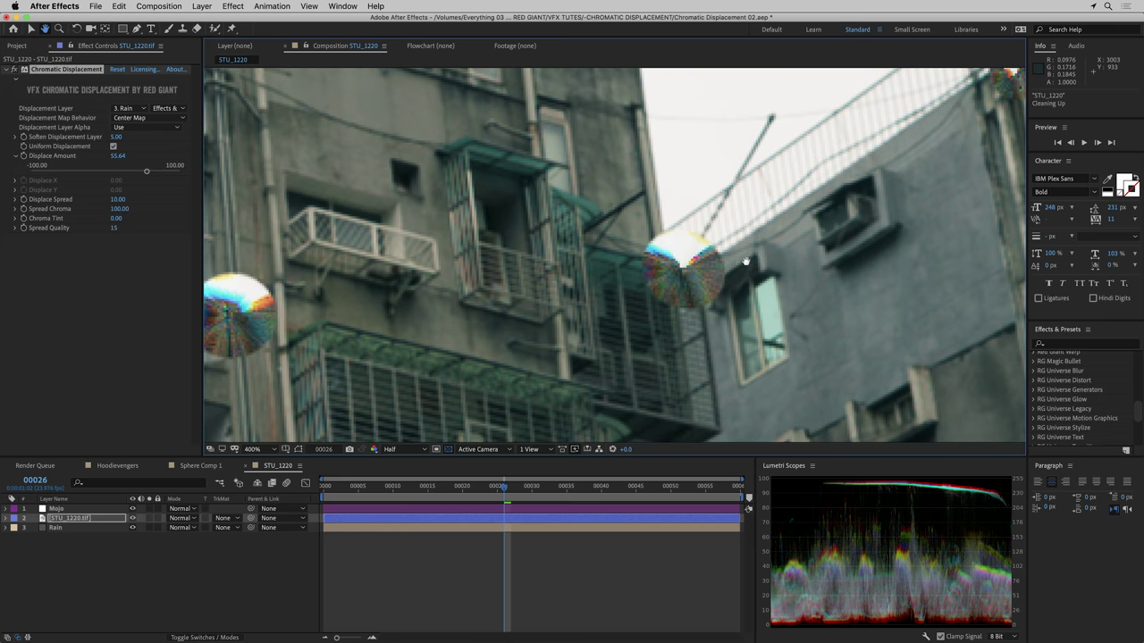
# Step: Set Displace Amount to -48.87 and Displace Spread to 3.00, and inspect the flipped refraction in the drops
pyautogui.press('v')
pyautogui.moveTo(147, 175); pyautogui.dragTo(70, 176)
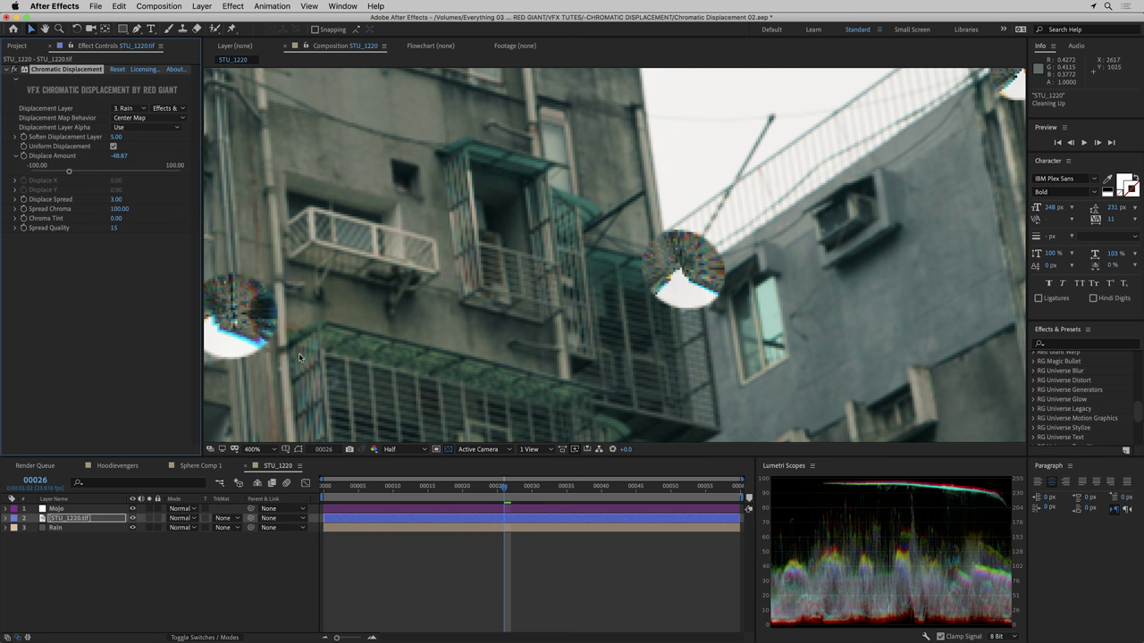
pyautogui.moveTo(253, 318); pyautogui.dragTo(442, 259)
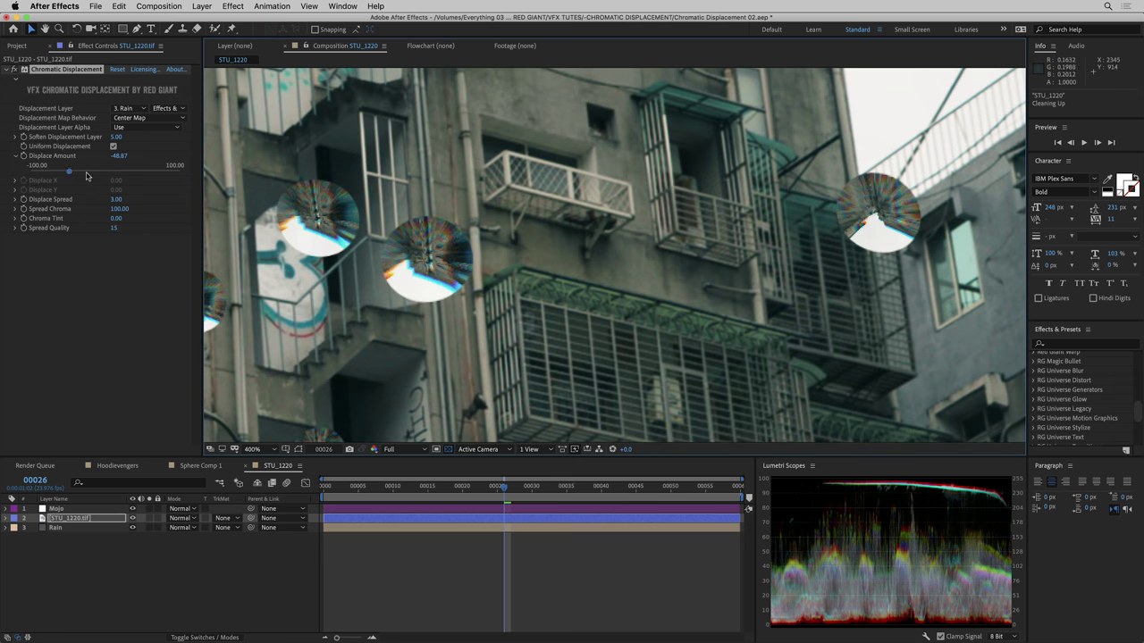
# Step: Set Displace Amount to -33.83 and Soften Displacement Layer to 3.00 on the building photo
pyautogui.moveTo(70, 171); pyautogui.dragTo(79, 176)
pyautogui.click(116, 137)
pyautogui.write('3')
pyautogui.press('Return')
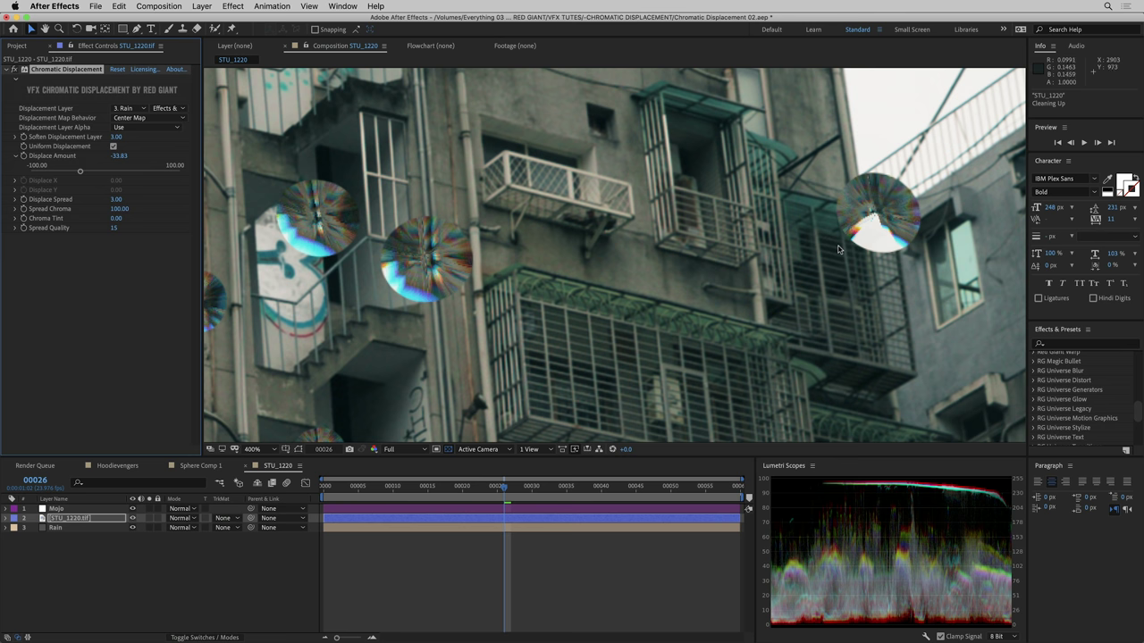
# Step: Play back the rain animation over the whole building image
pyautogui.press(',')
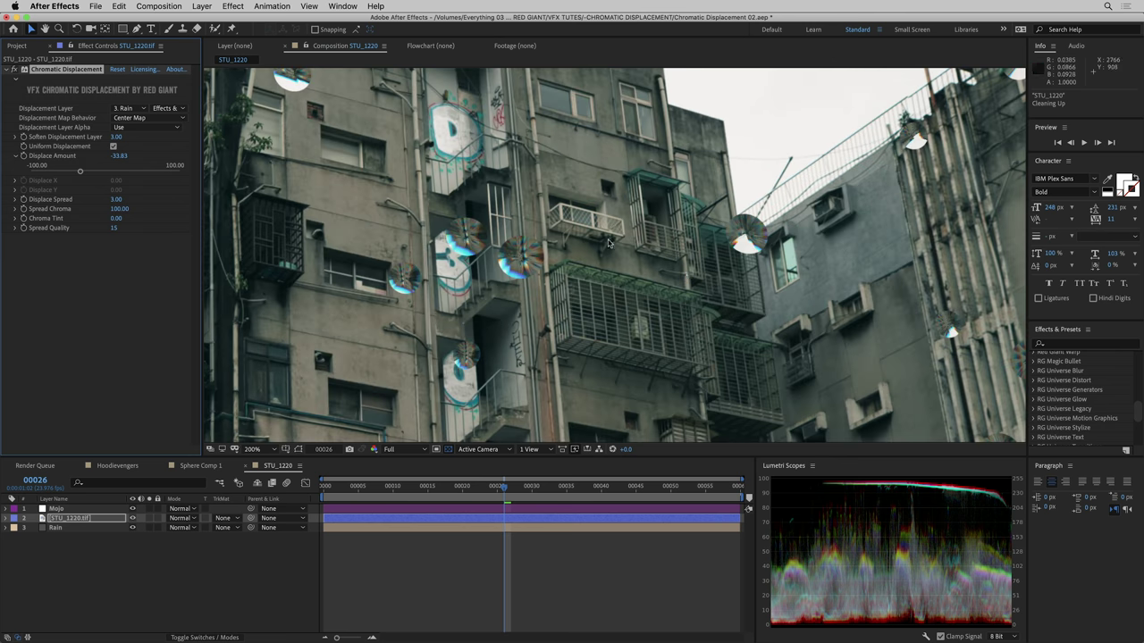
pyautogui.press(',')
pyautogui.press(',')
pyautogui.press('space')
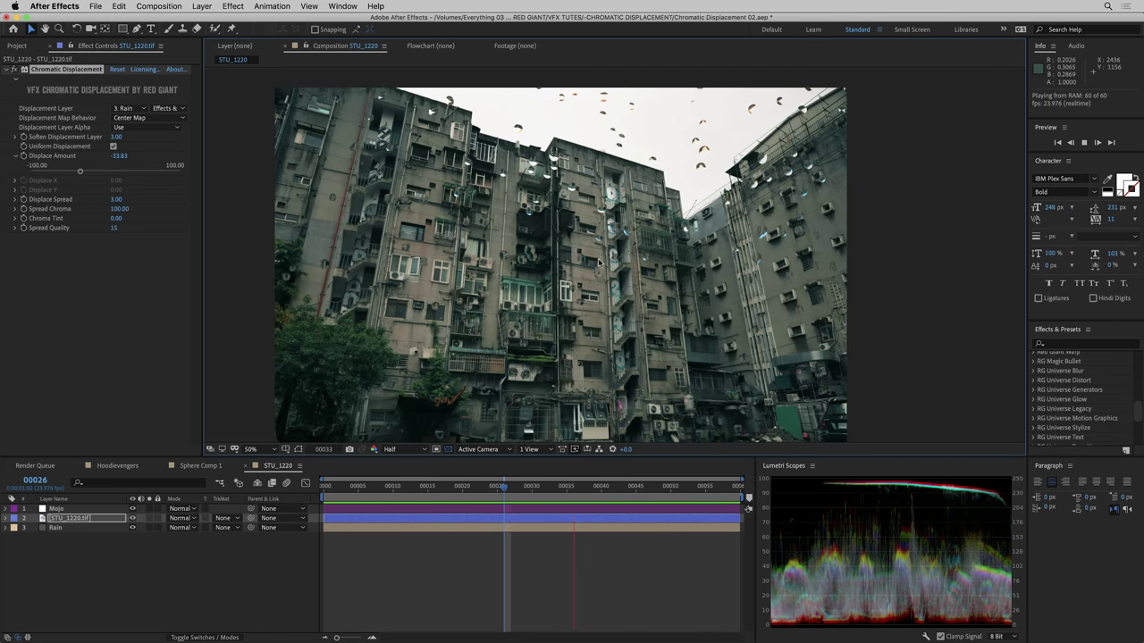
pyautogui.press('space')
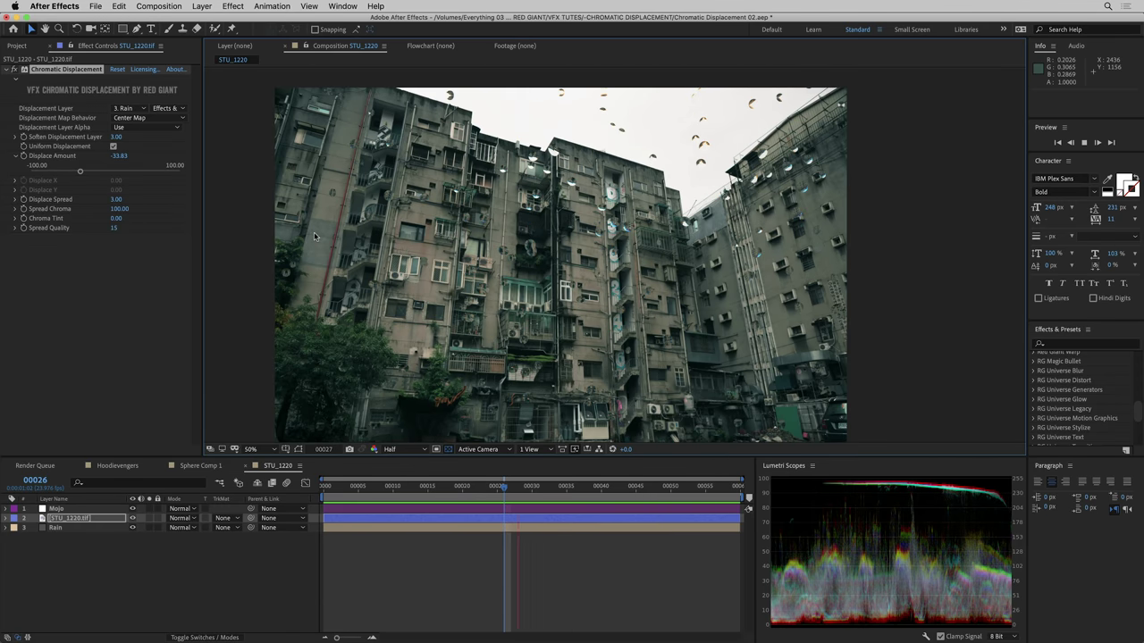
# Step: Set Displacement Layer Alpha to Cut Out on the STU_1220.tif layer's Chromatic Displacement
pyautogui.click(128, 127)
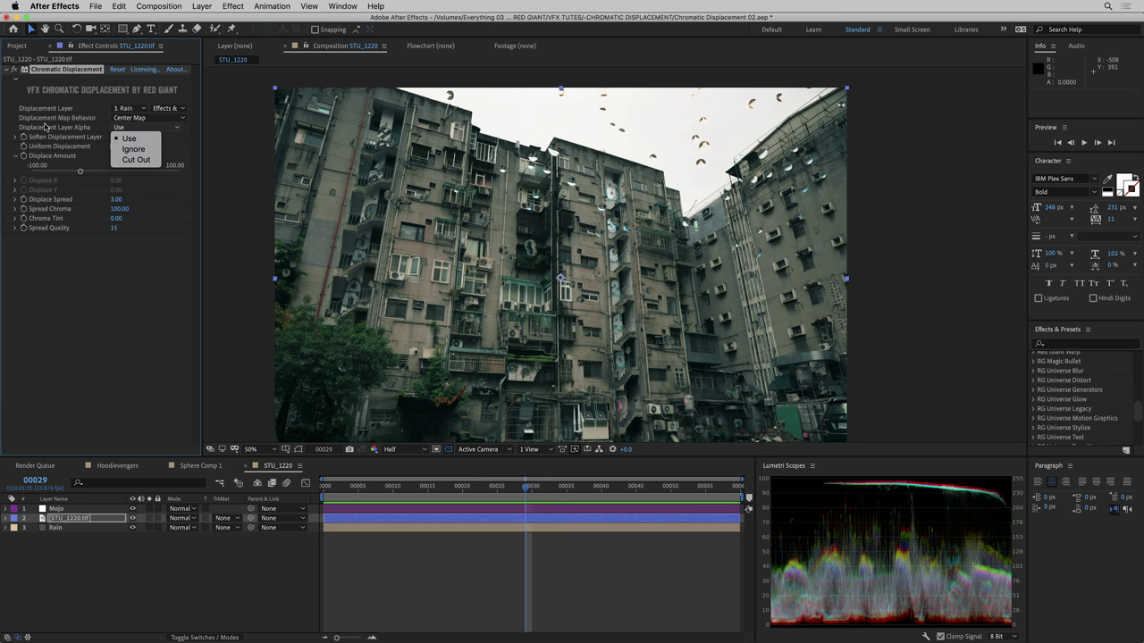
pyautogui.click(143, 160)
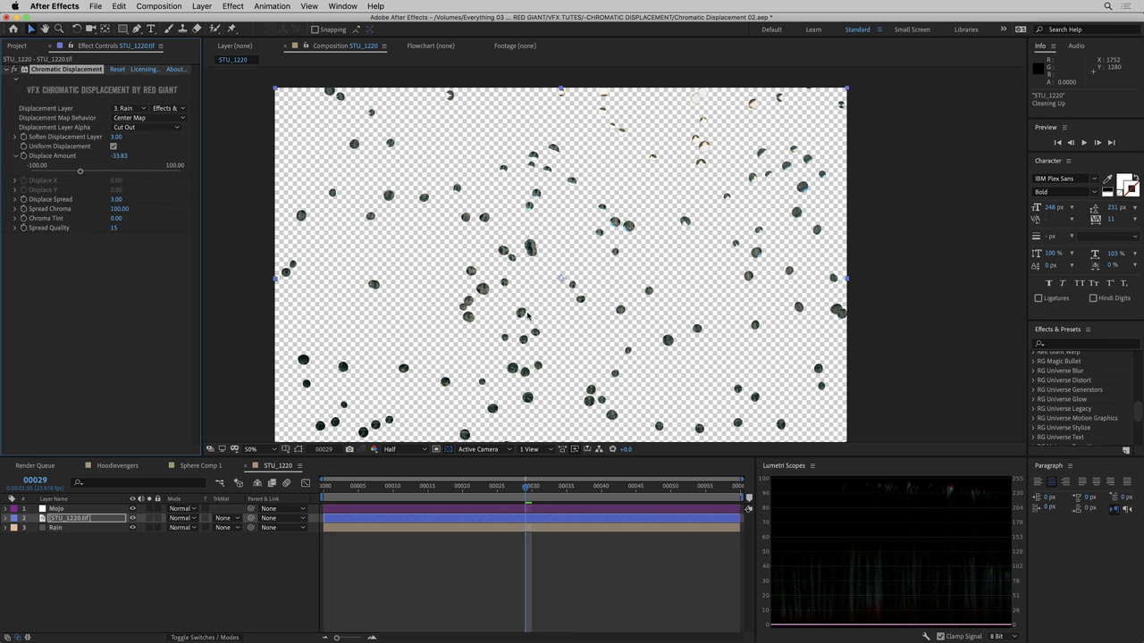
# Step: Duplicate the STU_1220.tif layer, remove Chromatic Displacement from the lower copy, and offset the upper cut-out droplet copy over the building
pyautogui.press('super+d')
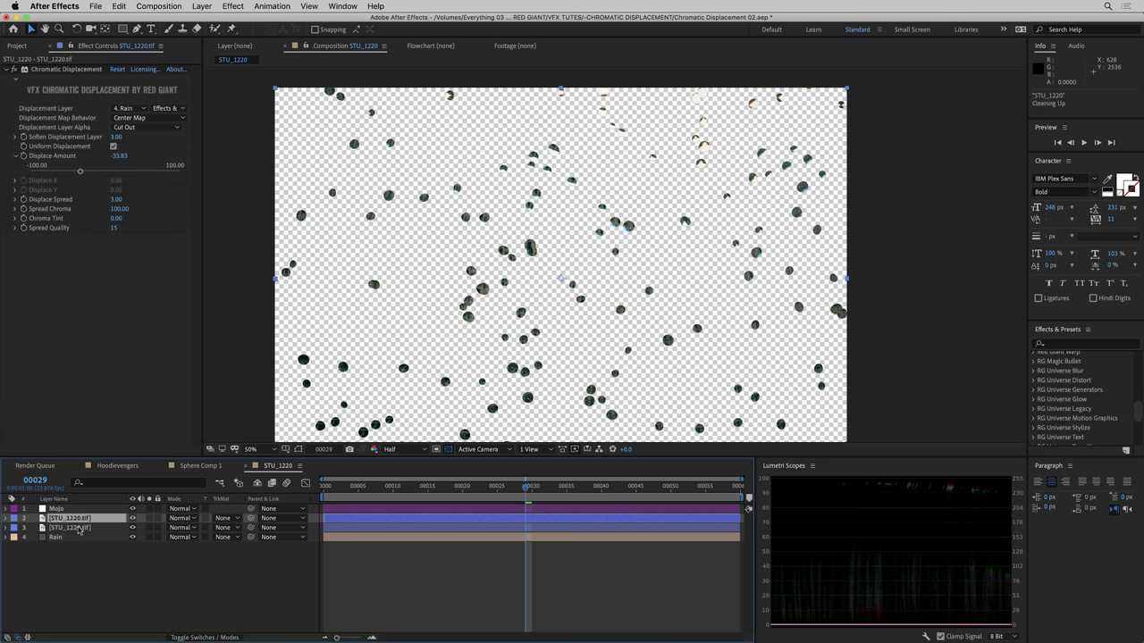
pyautogui.click(79, 528)
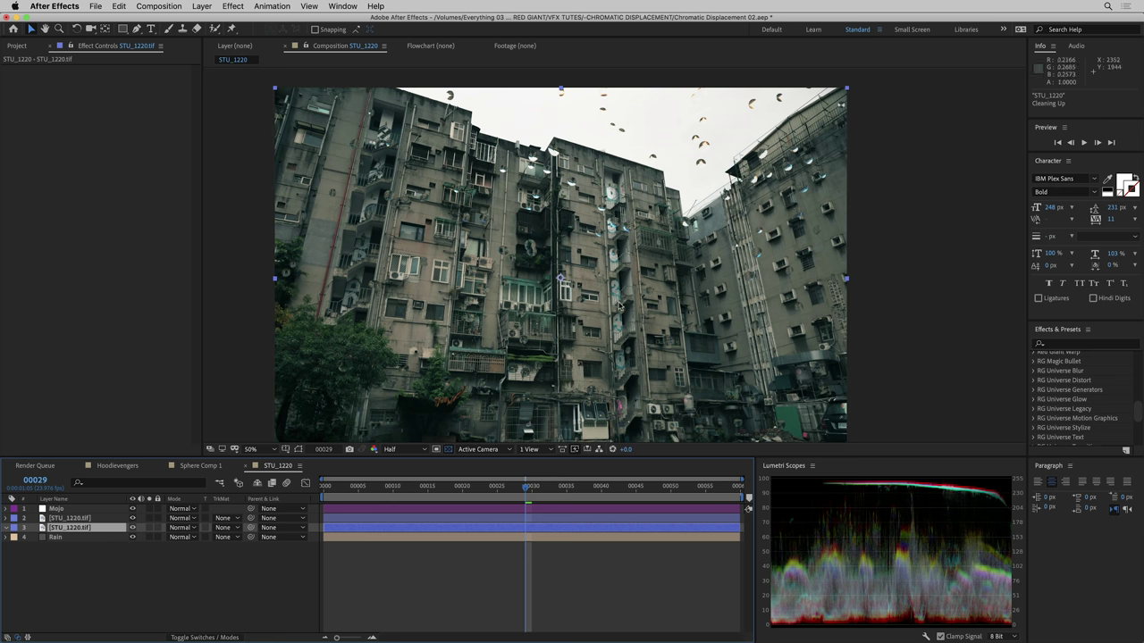
pyautogui.click(71, 518)
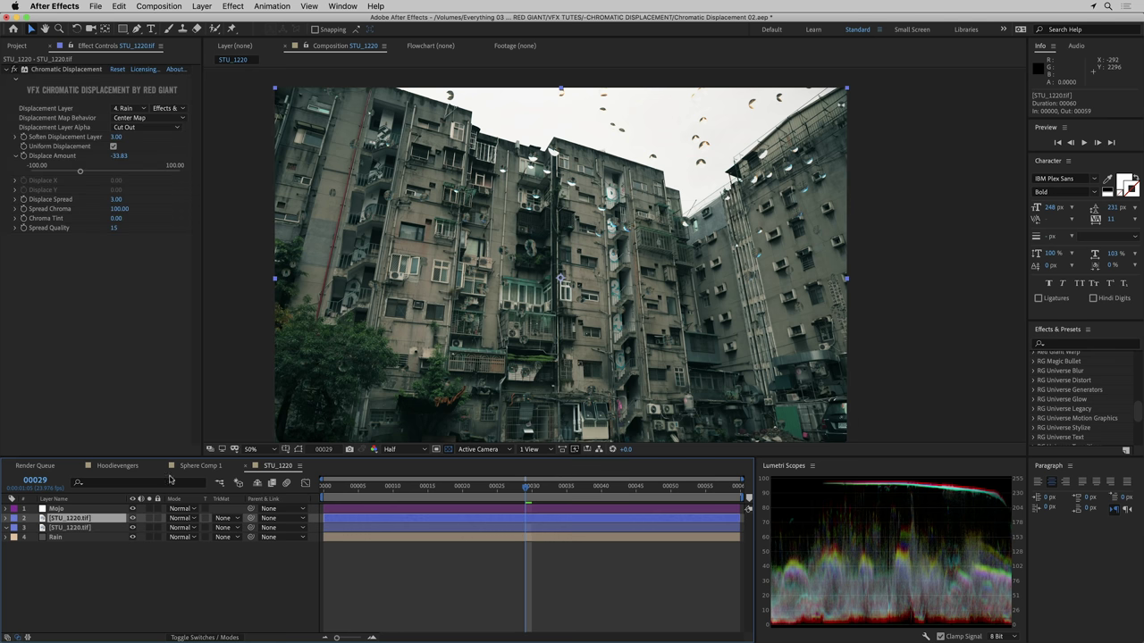
pyautogui.moveTo(554, 299); pyautogui.dragTo(675, 258)
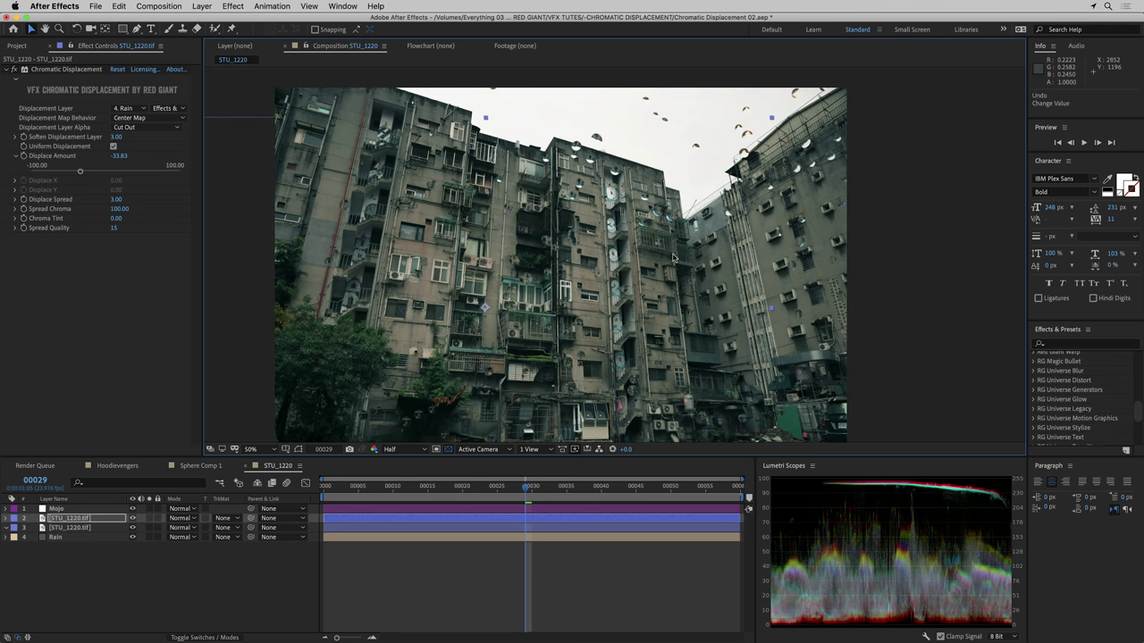
# Step: Apply Camera Lens Blur to the upper STU_1220.tif droplet layer
pyautogui.hotkey('ctrl', 'space')
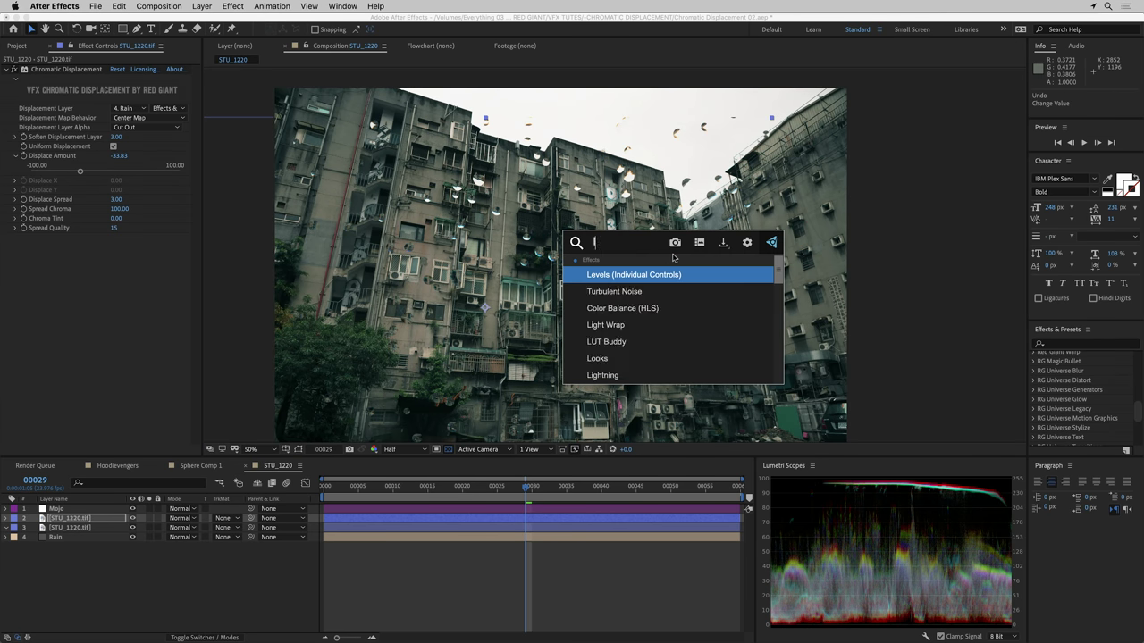
pyautogui.write('lens')
pyautogui.press('Down')
pyautogui.press('Down')
pyautogui.press('Return')
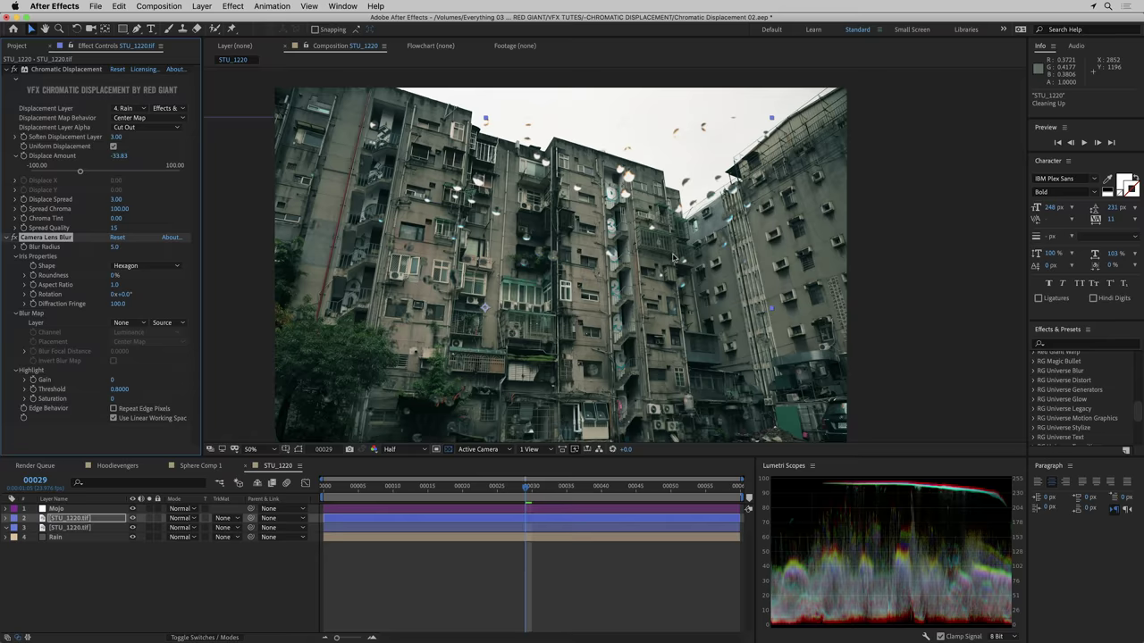
# Step: Set the Camera Lens Blur's Roundness to 80% and Blur Radius to 12.0
pyautogui.press('.')
pyautogui.press('.')
pyautogui.moveTo(744, 219); pyautogui.dragTo(418, 485)
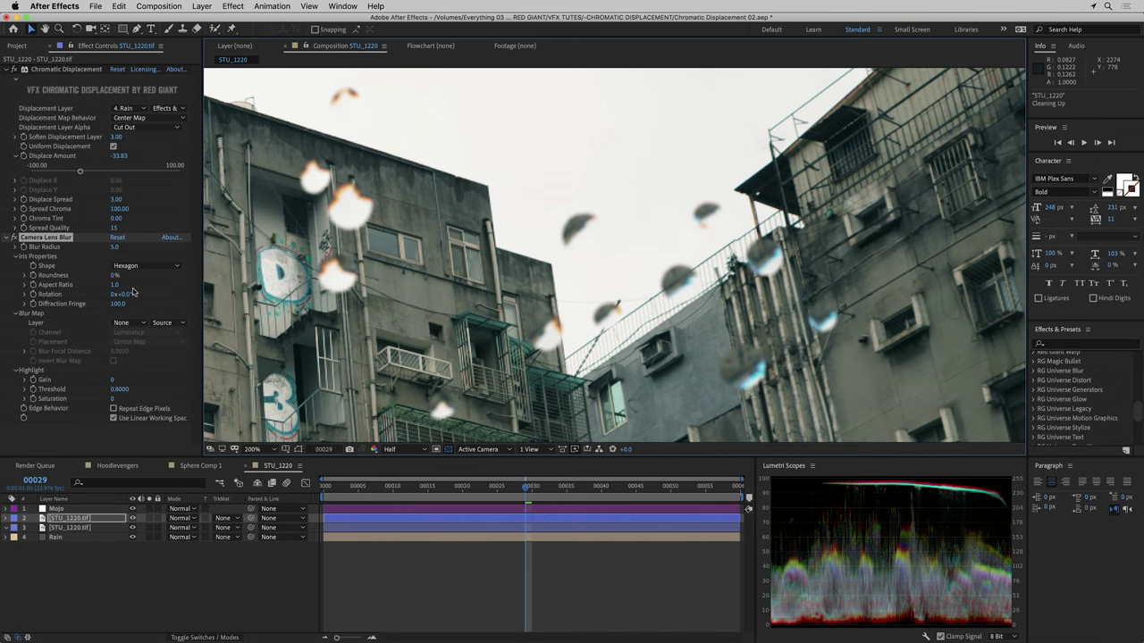
pyautogui.press('Return')
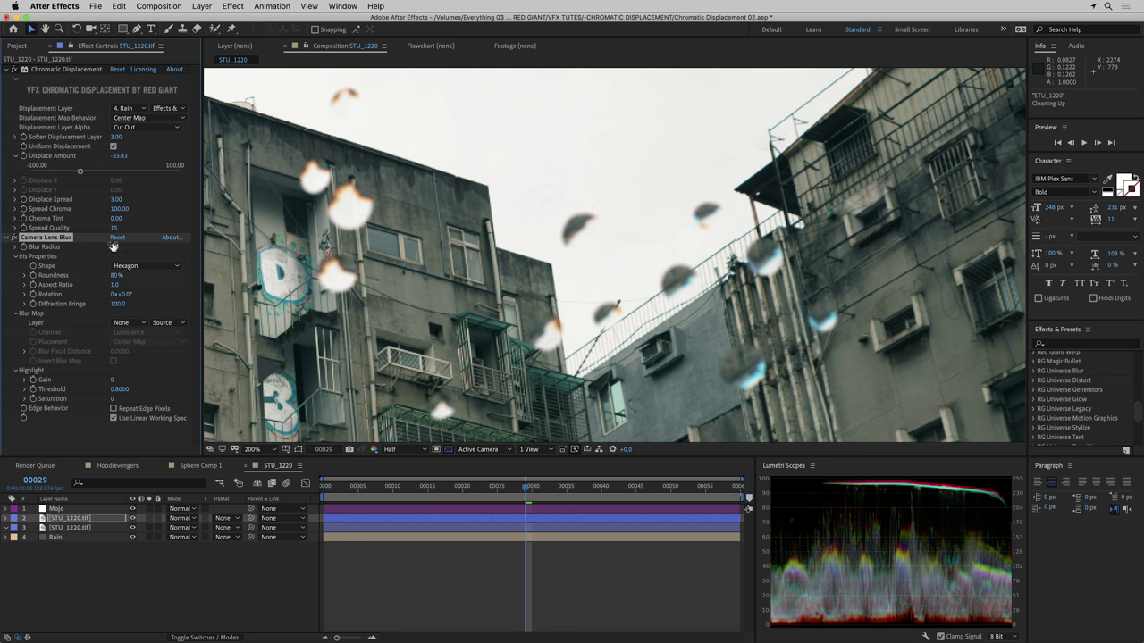
pyautogui.moveTo(120, 247); pyautogui.dragTo(190, 273)
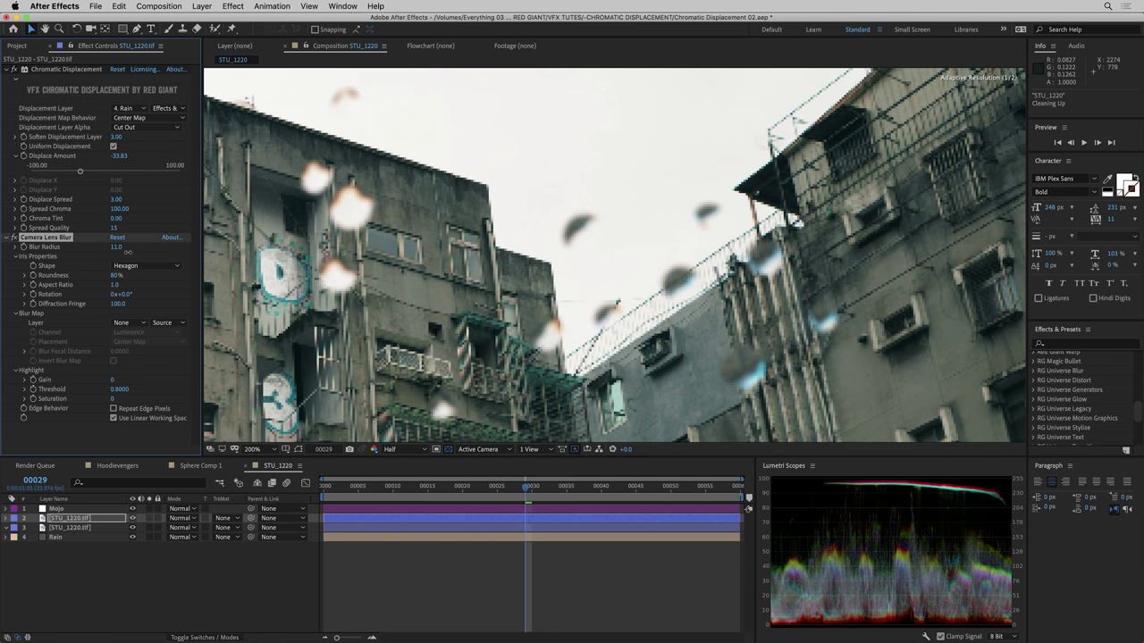
# Step: Play back the blurred raindrops over the whole building photo
pyautogui.scroll(-2, 523, 305)
pyautogui.moveTo(505, 313); pyautogui.dragTo(630, 210)
pyautogui.press('space')
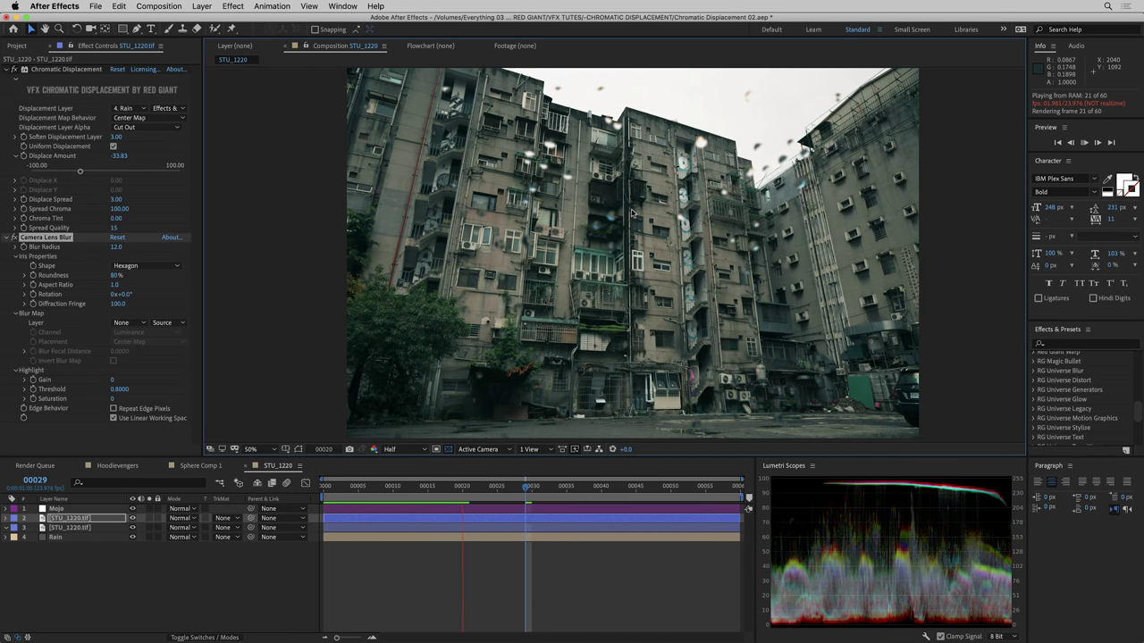
# Step: Scrub through the speaker footage in the Trimmed Plate composition, and inspect its 3D camera track points in Wave 3D
pyautogui.click(6, 199)
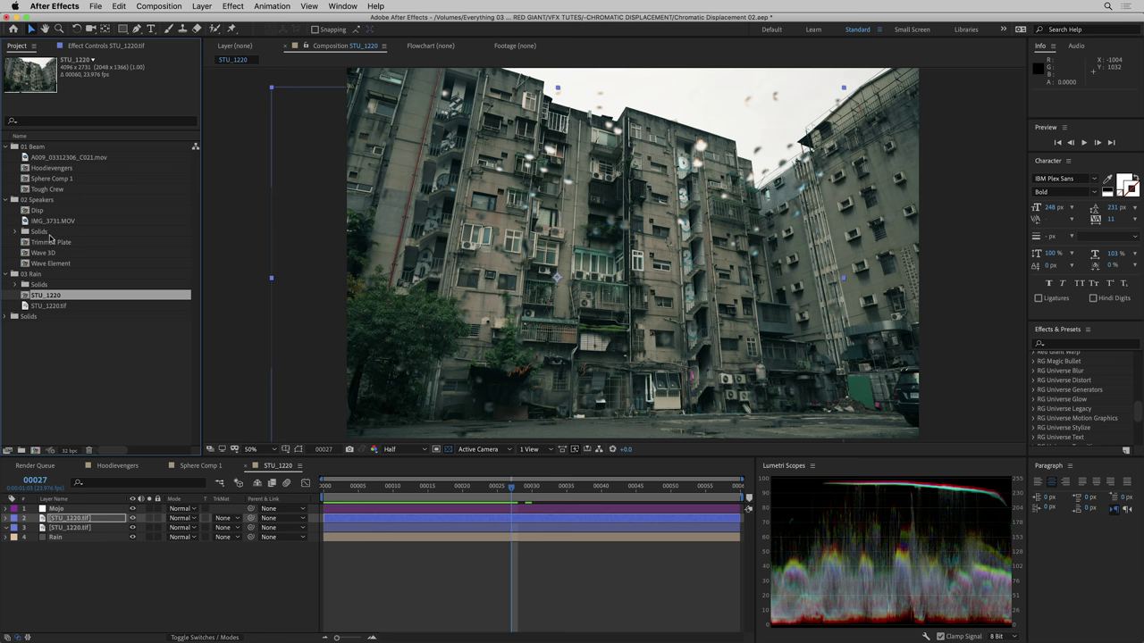
pyautogui.doubleClick(47, 242)
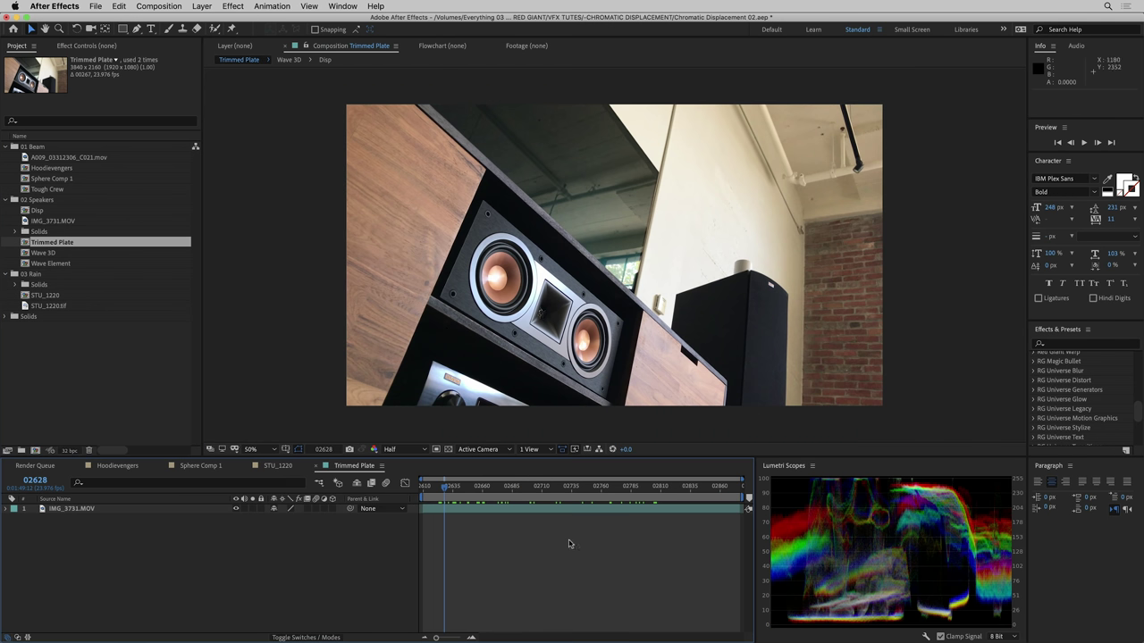
pyautogui.click(554, 488)
pyautogui.moveTo(560, 490); pyautogui.dragTo(451, 493)
pyautogui.doubleClick(28, 254)
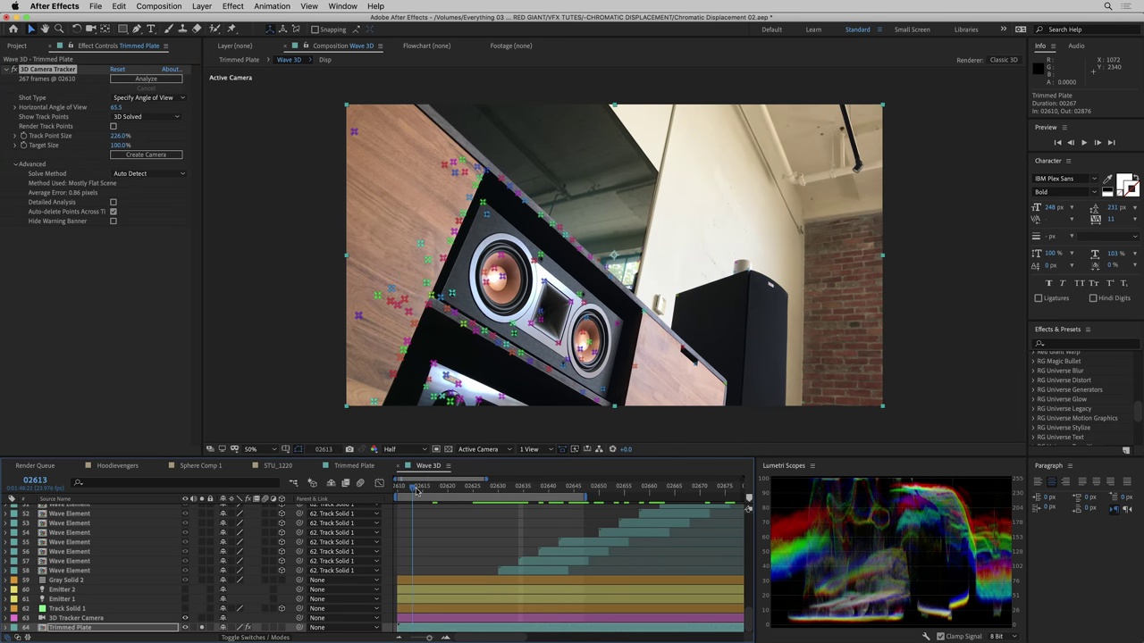
pyautogui.moveTo(522, 494)
pyautogui.mouseDown()
pyautogui.moveTo(724, 501)
pyautogui.moveTo(540, 497)
pyautogui.mouseUp()
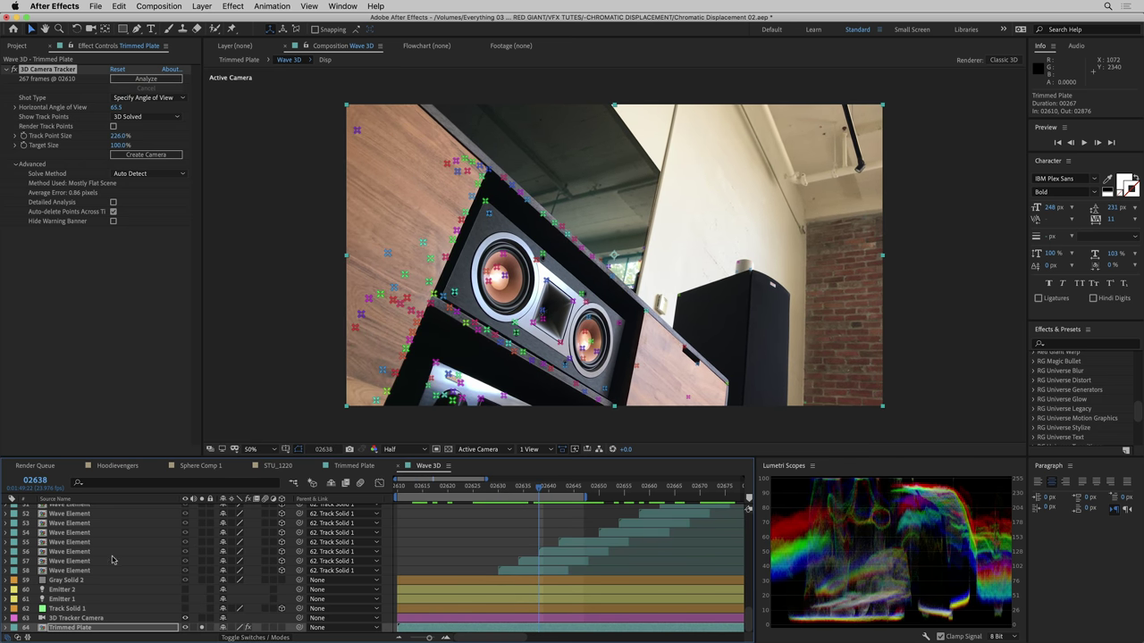
# Step: Open the Wave Element composition and scrub through its animated gray ring
pyautogui.press('super+0')
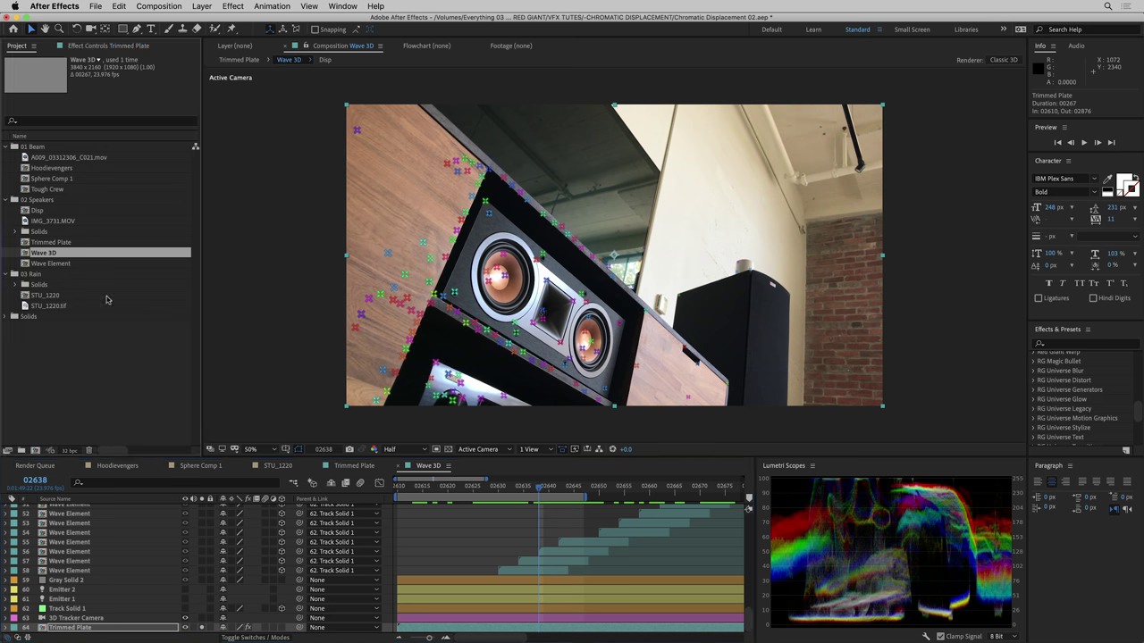
pyautogui.doubleClick(49, 263)
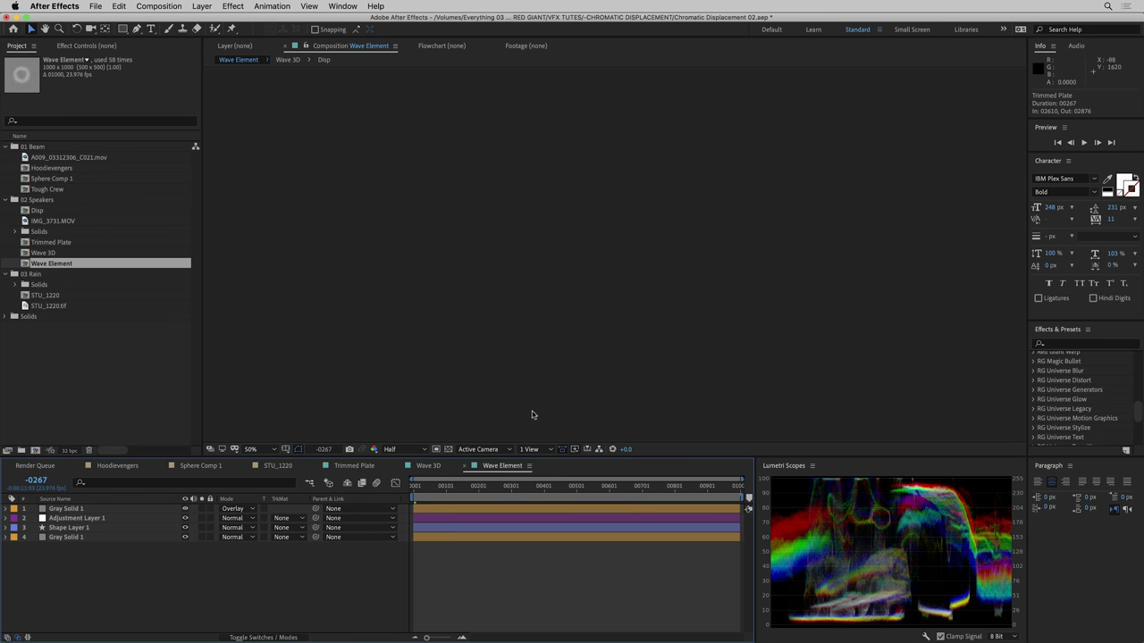
pyautogui.moveTo(443, 489); pyautogui.dragTo(572, 488)
pyautogui.scroll(2, 619, 229)
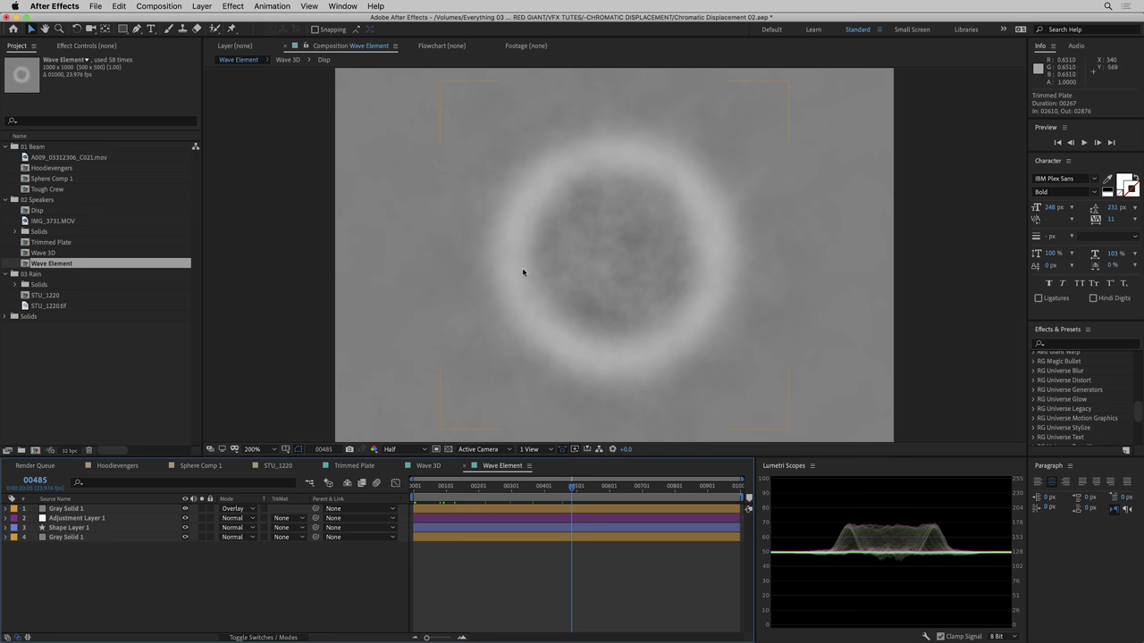
pyautogui.moveTo(544, 489); pyautogui.dragTo(478, 490)
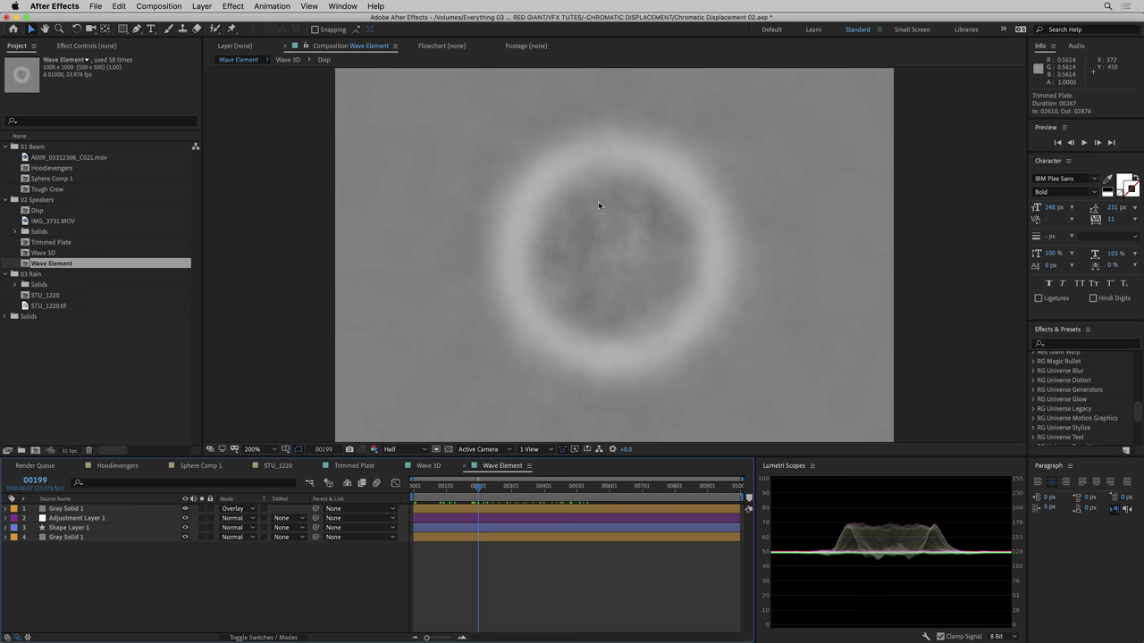
# Step: Review the tracked wave elements in the Wave 3D composition, and open the Disp composition
pyautogui.click(426, 465)
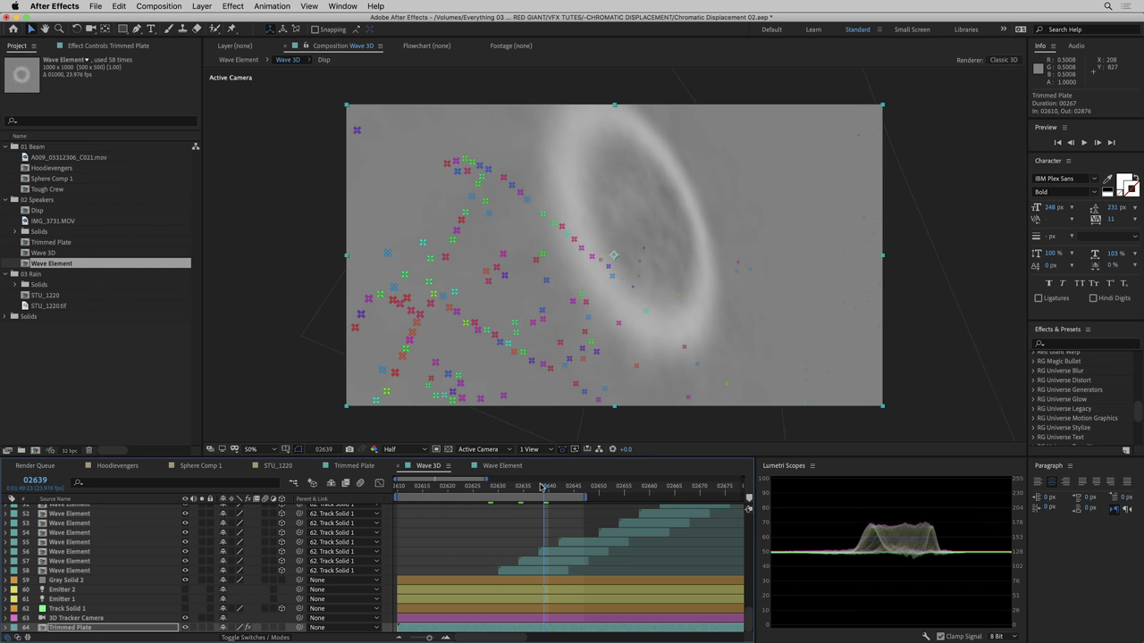
pyautogui.moveTo(537, 487); pyautogui.dragTo(506, 498)
pyautogui.press('Tab')
pyautogui.click(557, 496)
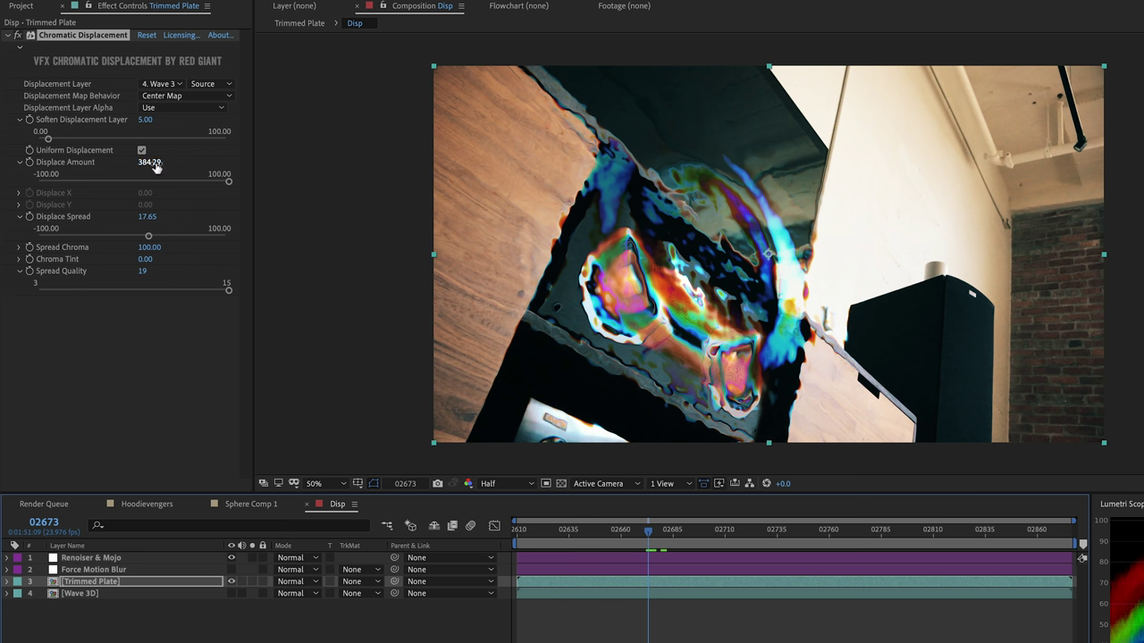
# Step: Set Soften Displacement Layer to 12.00 and Displace Amount to 405.29 on the Trimmed Plate layer's Chromatic Displacement
pyautogui.moveTo(144, 122); pyautogui.dragTo(155, 123)
pyautogui.moveTo(162, 161); pyautogui.dragTo(173, 166)
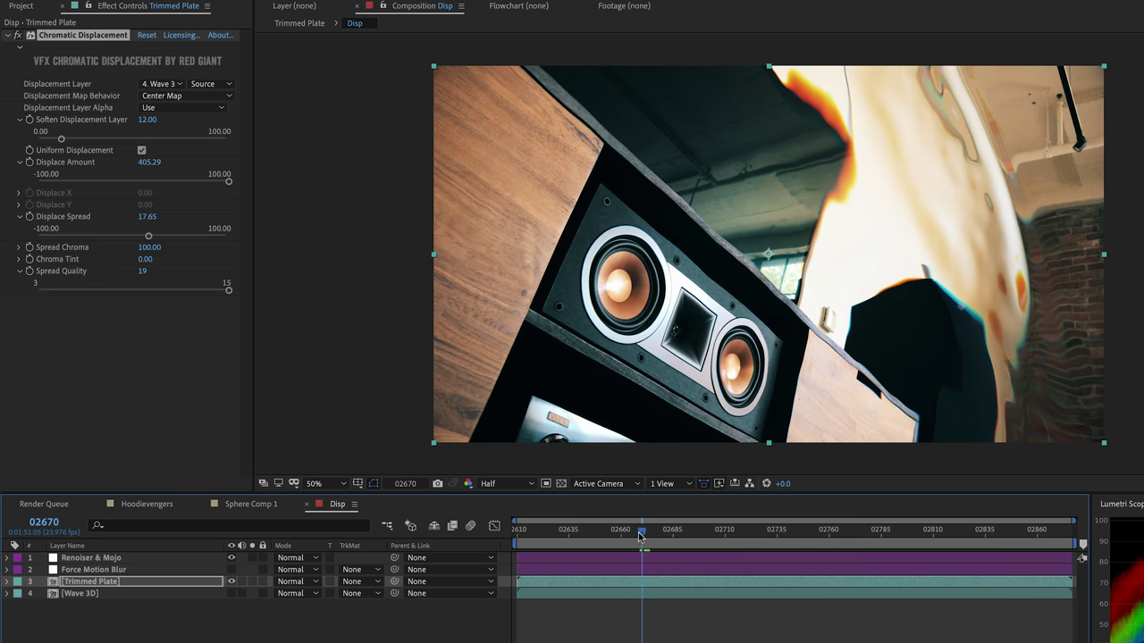